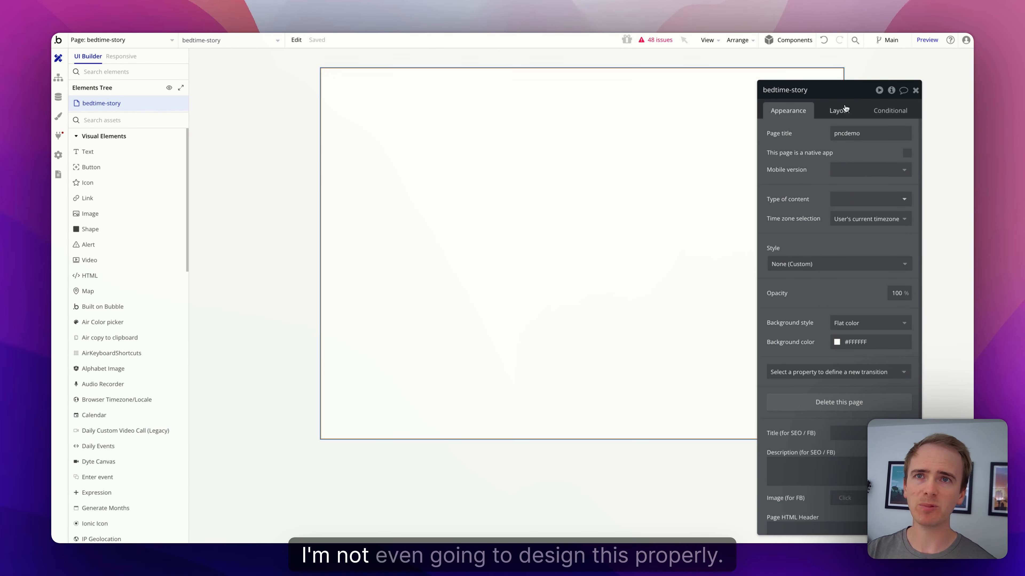
Step: Keep the bedtime-story page's container layout at Fixed, 1080 by 767
left_click(840, 117)
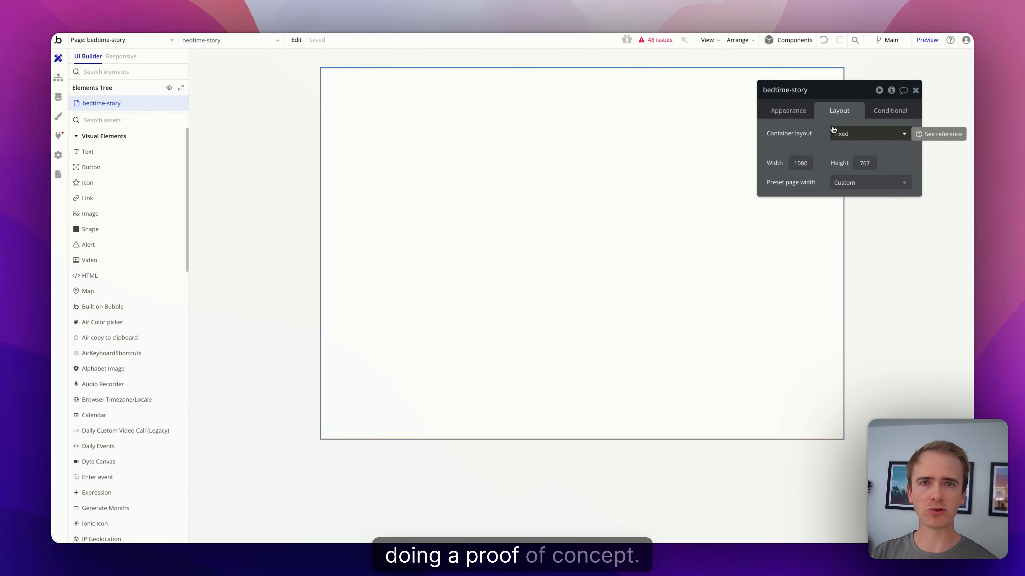
left_click(847, 133)
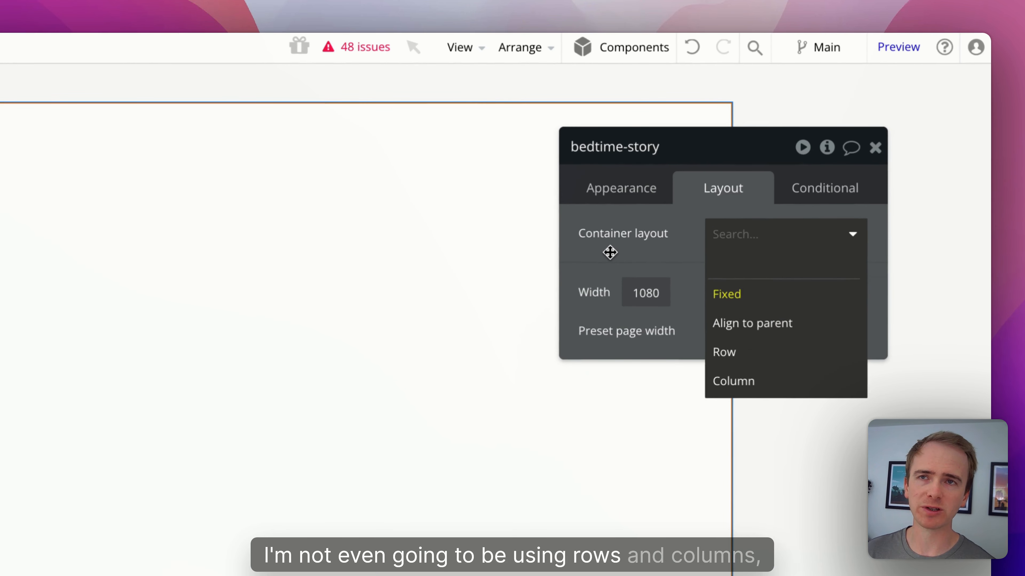
left_click(610, 252)
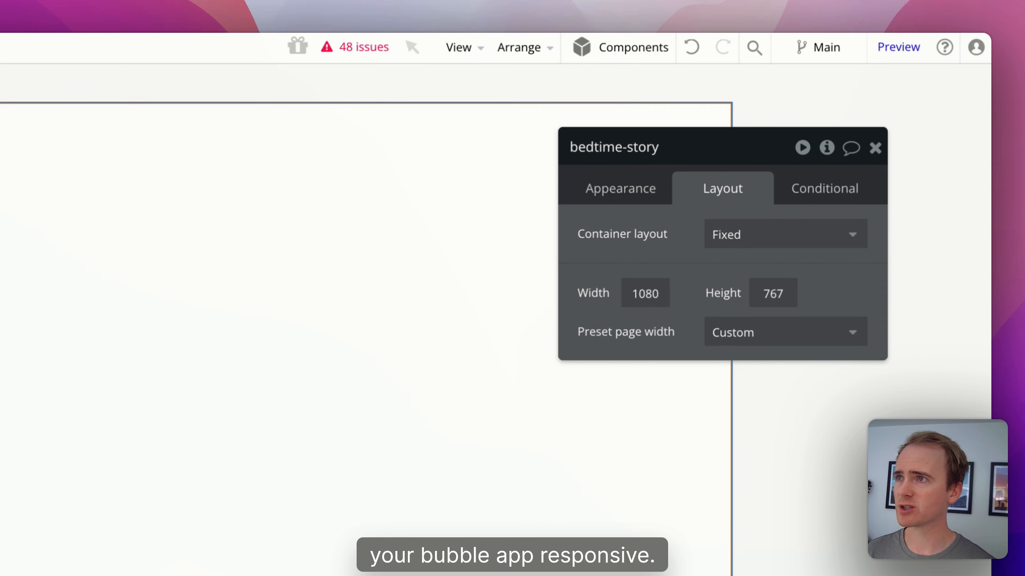
Step: Add a widened Heading 1 text reading 'AI bedtime story generator'
left_click_drag(87, 152, 442, 137)
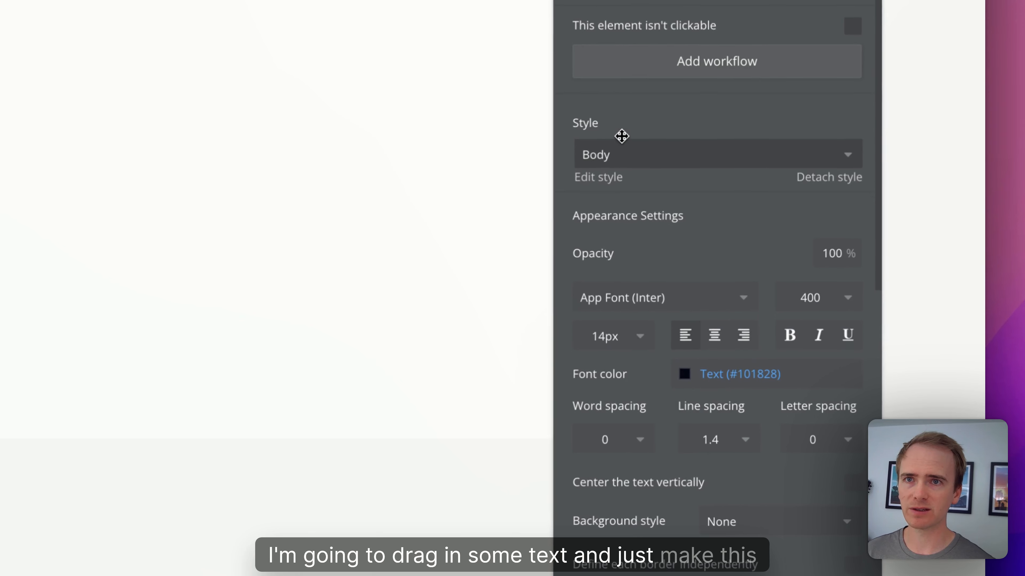
left_click(793, 298)
left_click(644, 272)
scroll(645, 183, "up", 5)
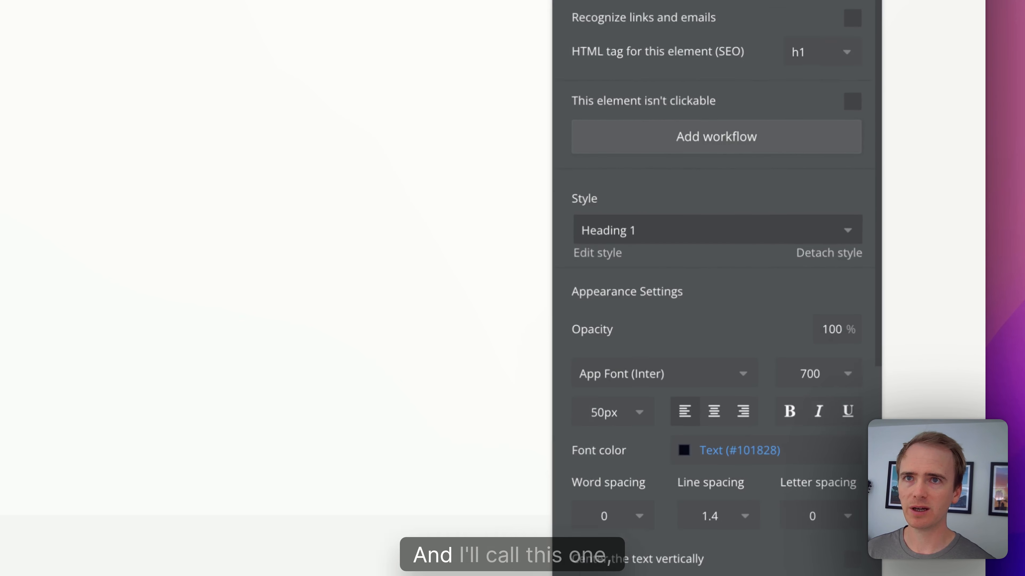
triple_click(644, 131)
type("AI")
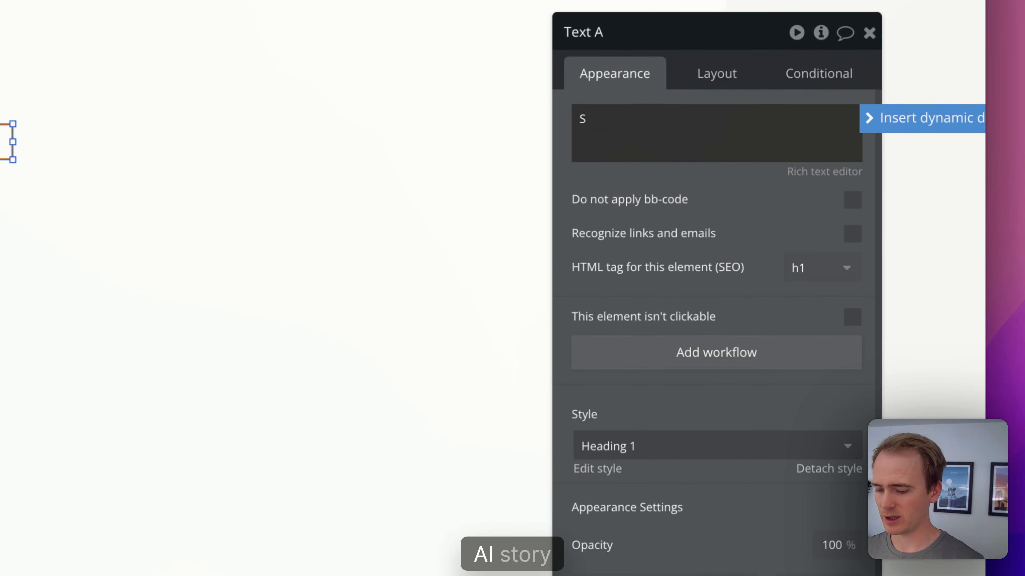
type(" story")
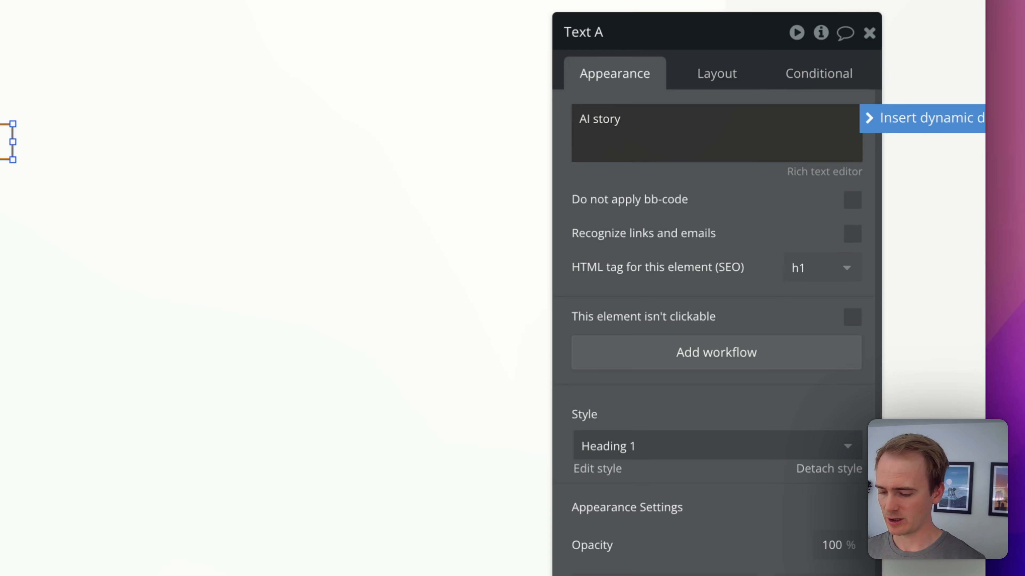
type(" geneator")
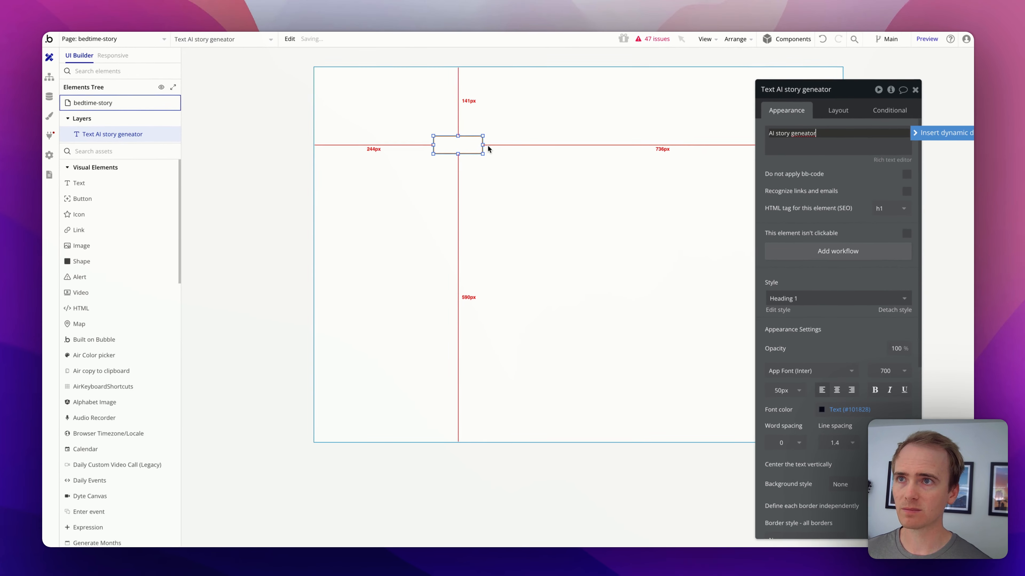
left_click_drag(488, 155, 713, 183)
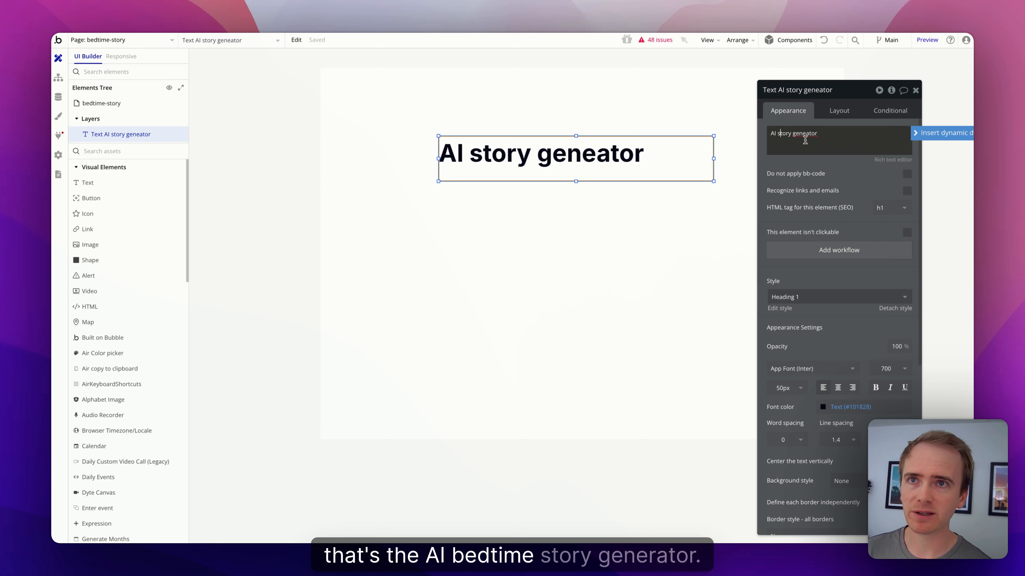
type("bedt")
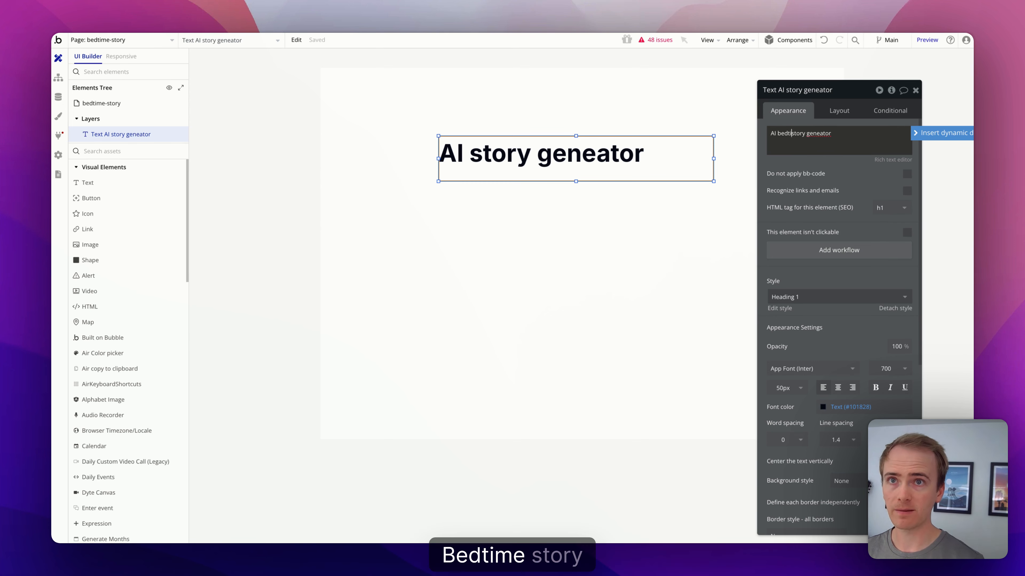
type("ime")
left_click(828, 133)
type("ry ")
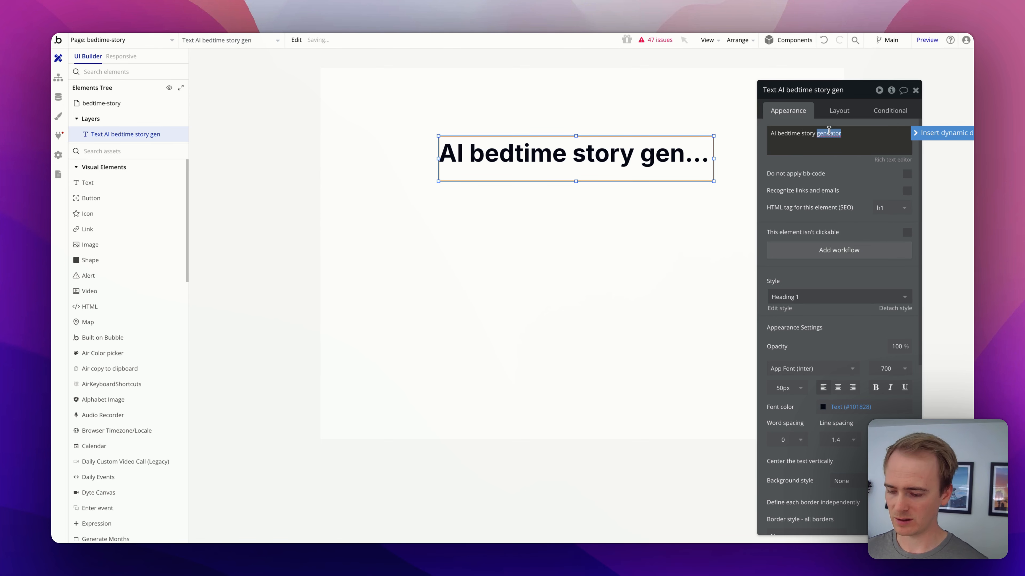
type("gen")
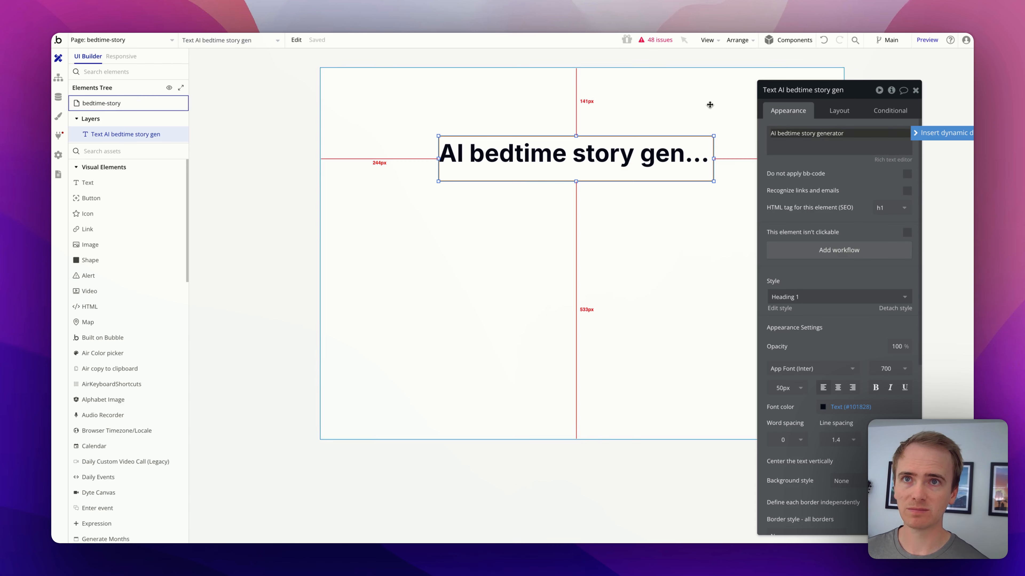
left_click(709, 103)
Step: Move the heading up to the top of the page
left_click_drag(702, 156, 761, 131)
left_click_drag(656, 136, 674, 135)
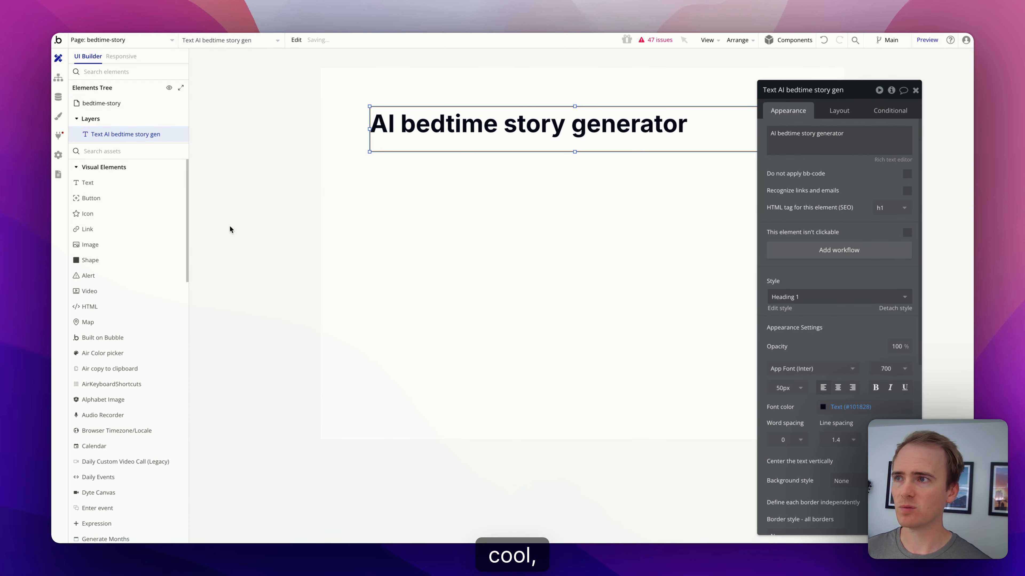
left_click(117, 150)
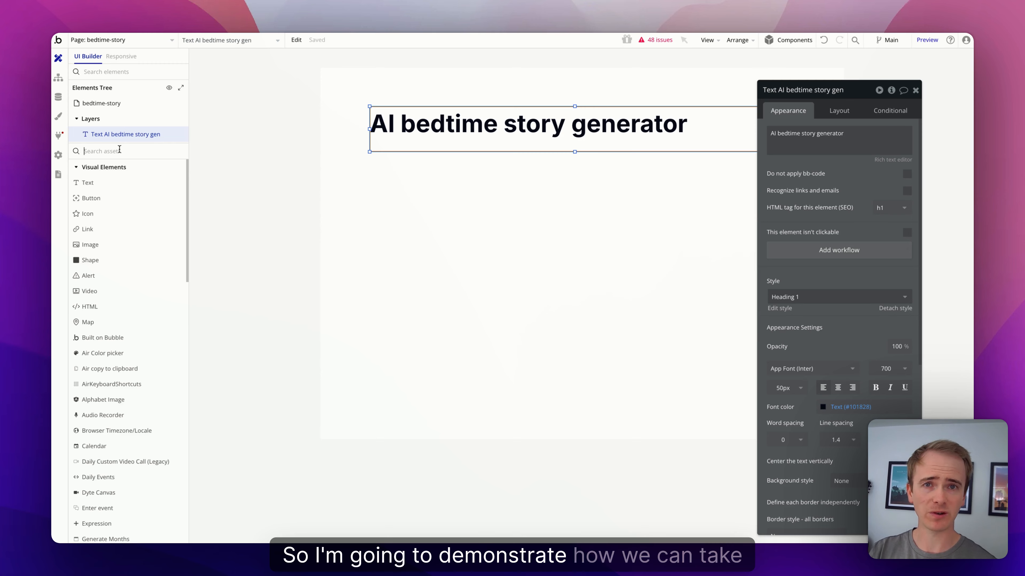
Step: Add a multiline input with placeholder 'Brief story description' below the heading
type("multi")
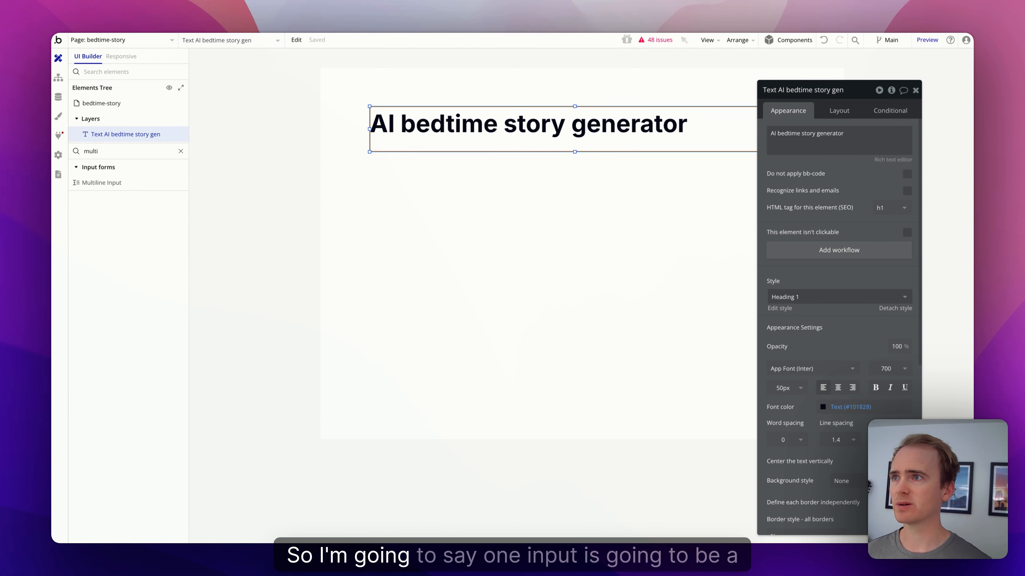
left_click_drag(120, 183, 509, 190)
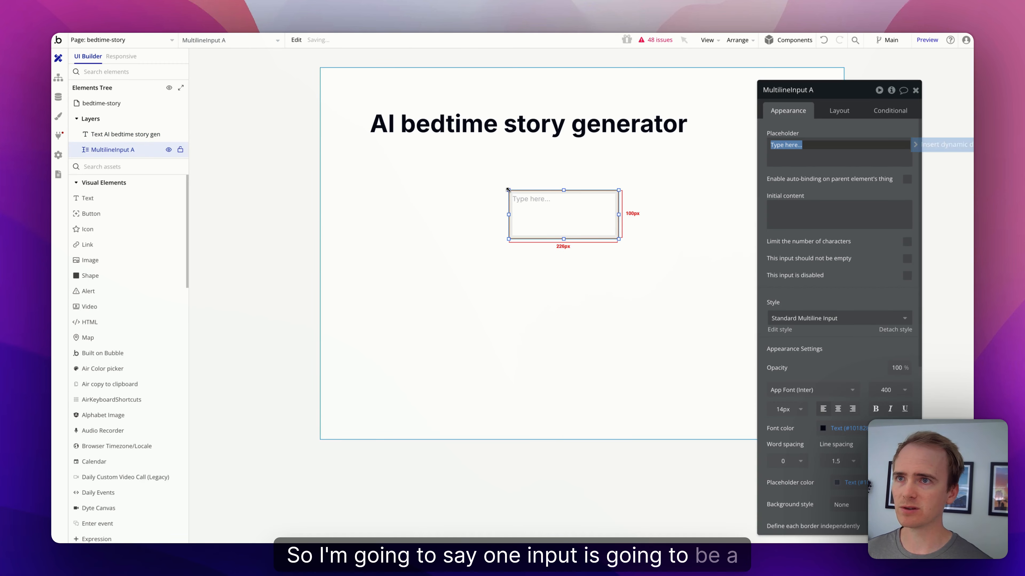
type("Brief")
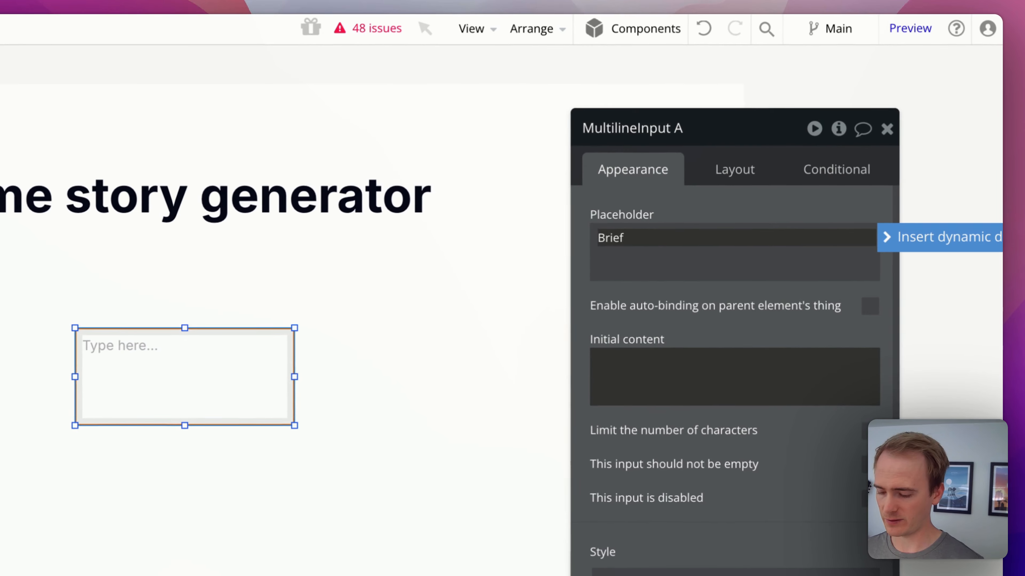
type(" story descr")
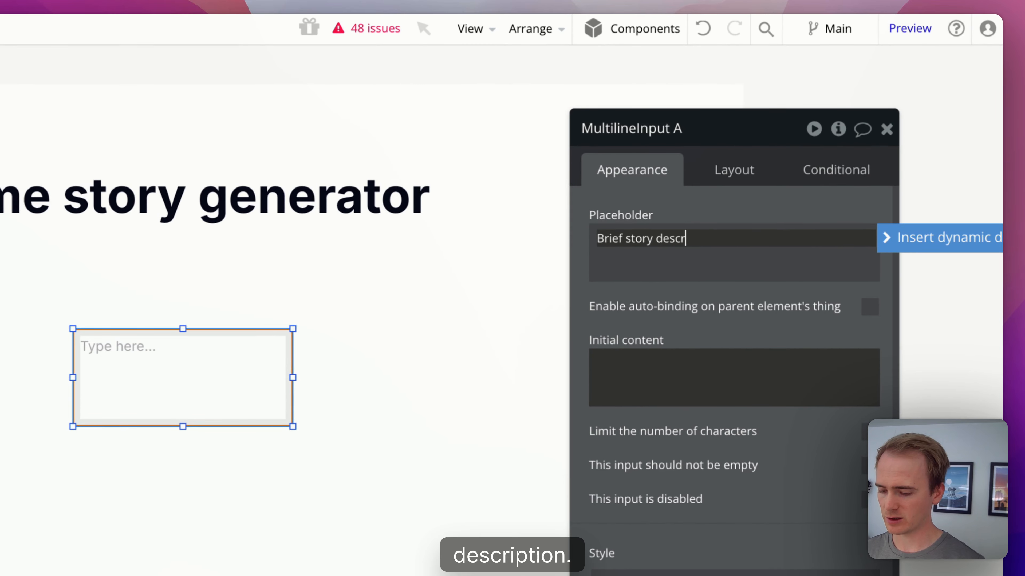
type("iption")
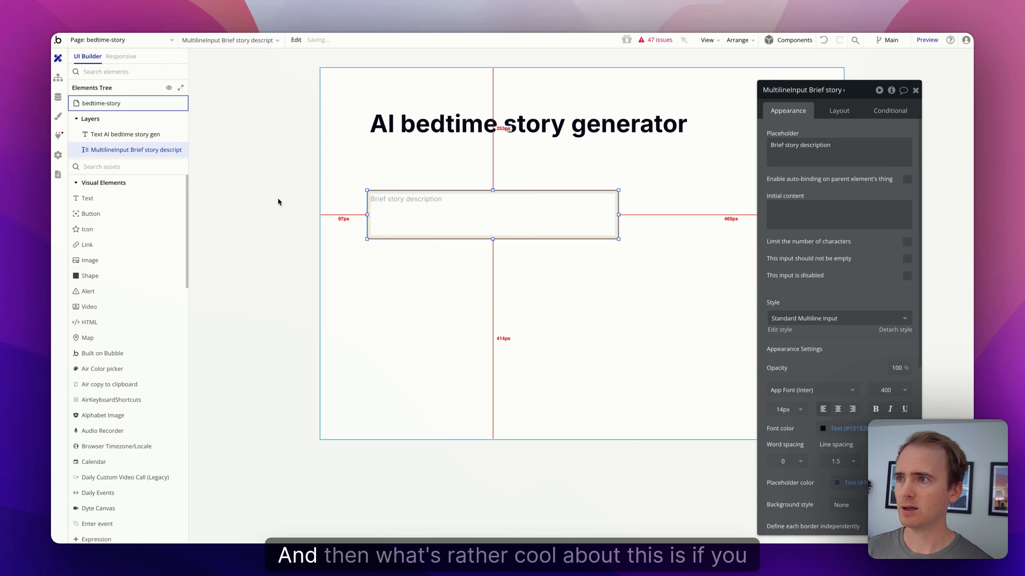
Step: Add a single-line input with placeholder 'Main character name' under the description box
left_click(126, 167)
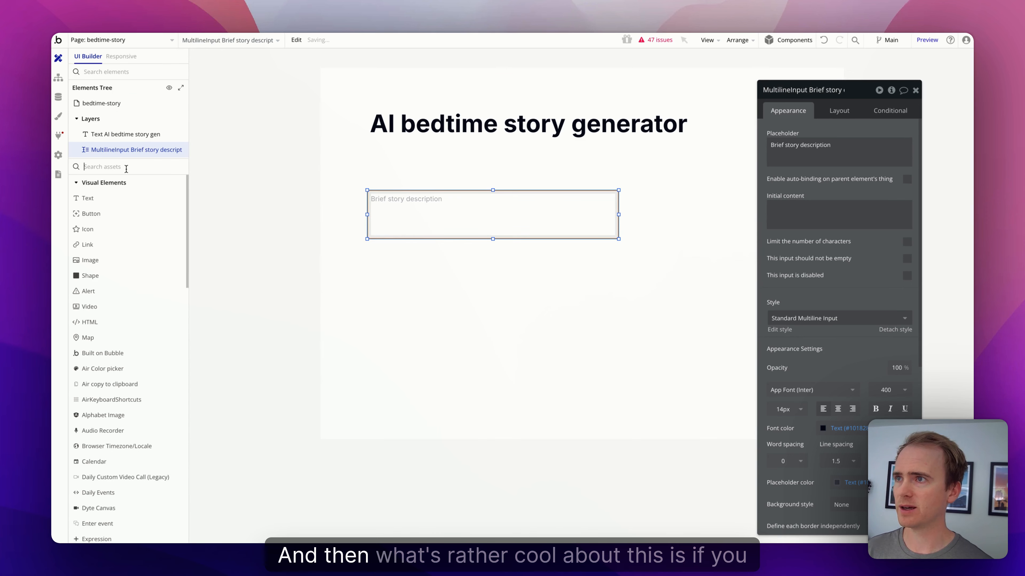
type("input")
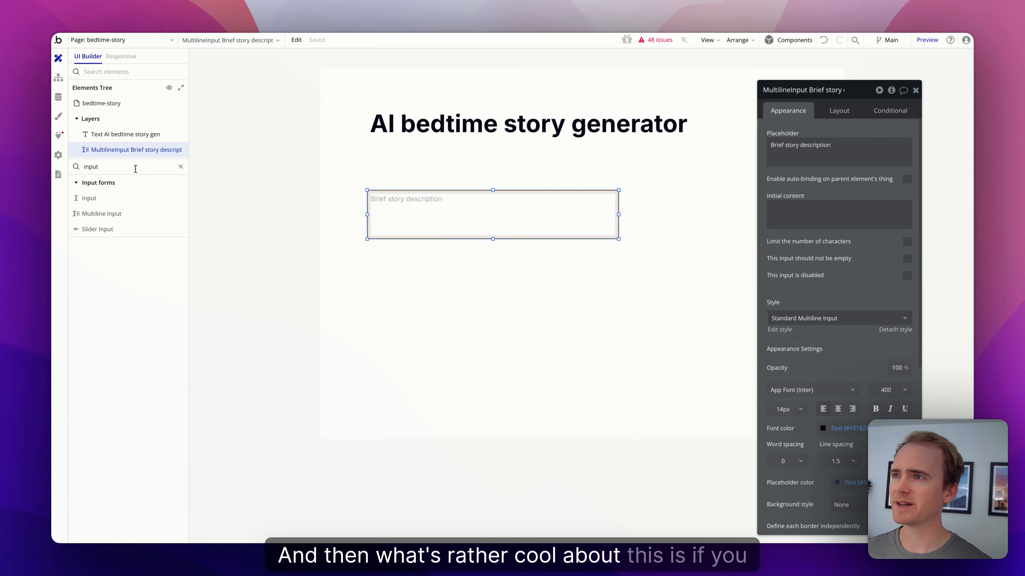
left_click_drag(130, 202, 372, 271)
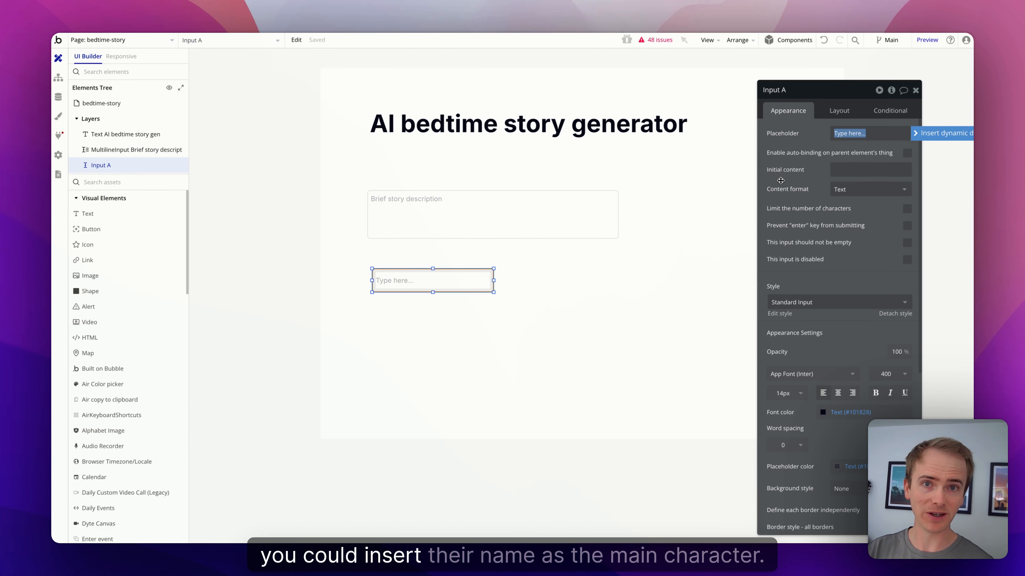
type("Main character name")
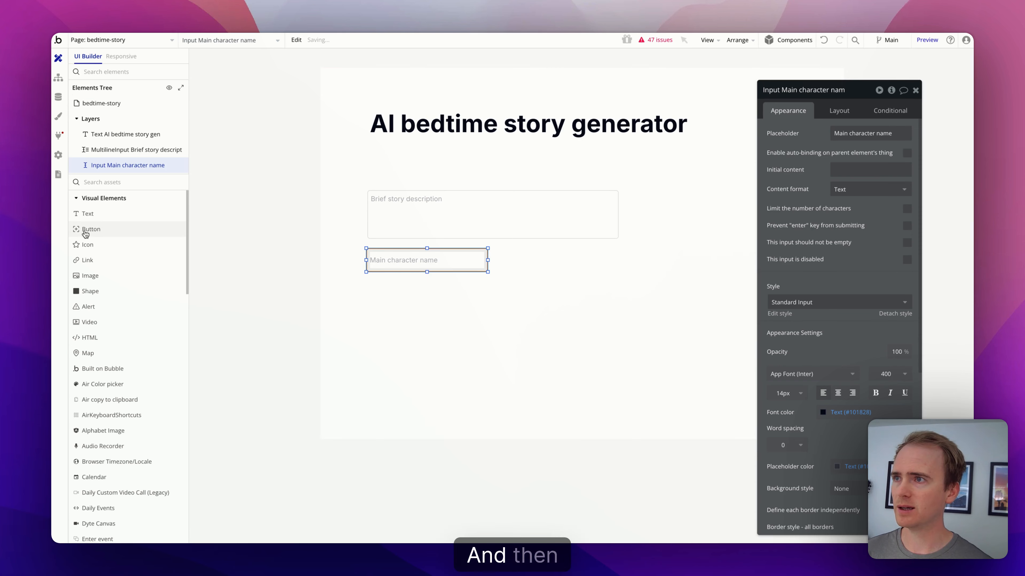
Step: Place a button under the inputs and label it 'Generate story and audio'
left_click_drag(83, 229, 377, 306)
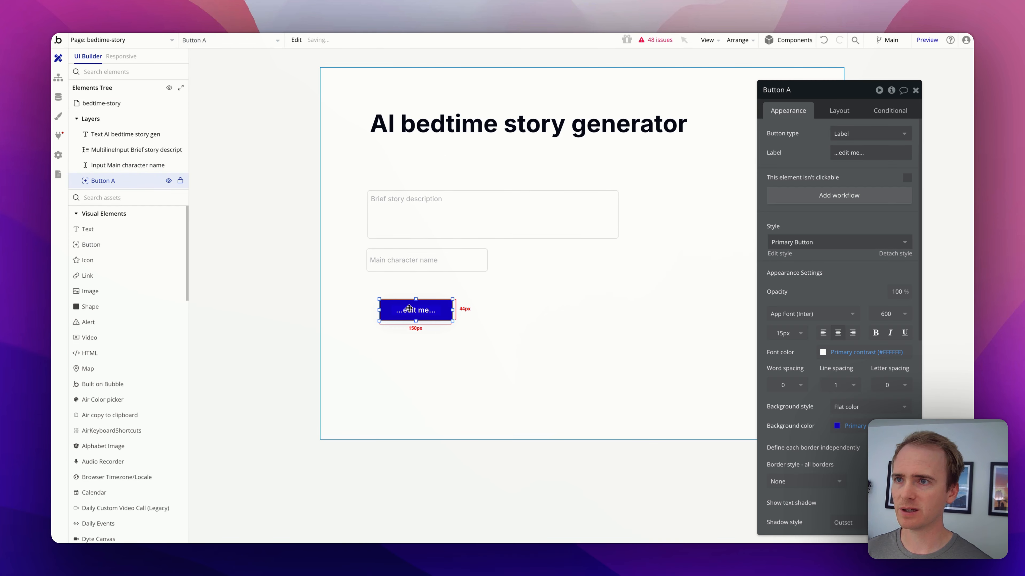
left_click_drag(449, 310, 600, 298)
left_click(867, 153)
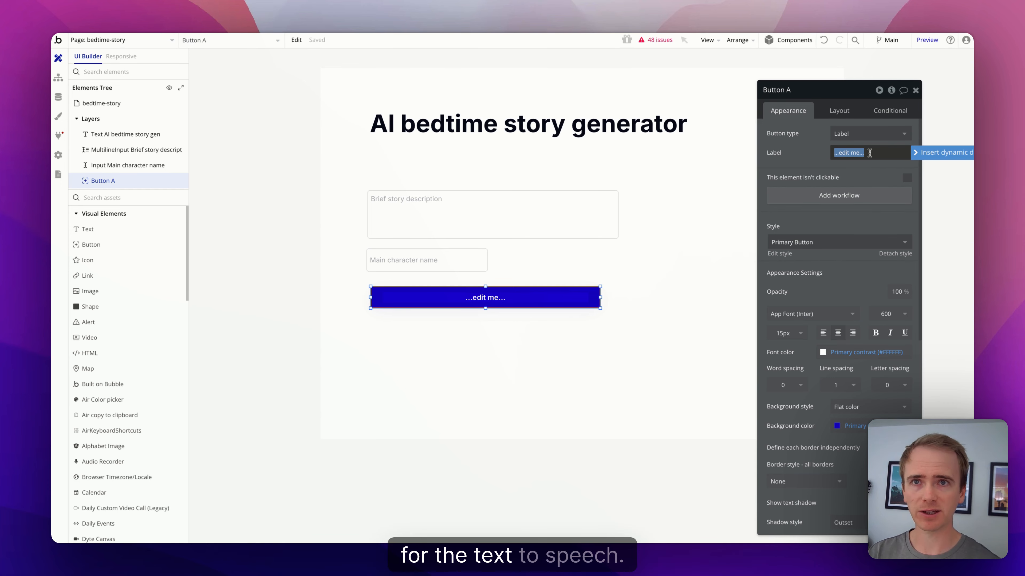
type("Generate story and ")
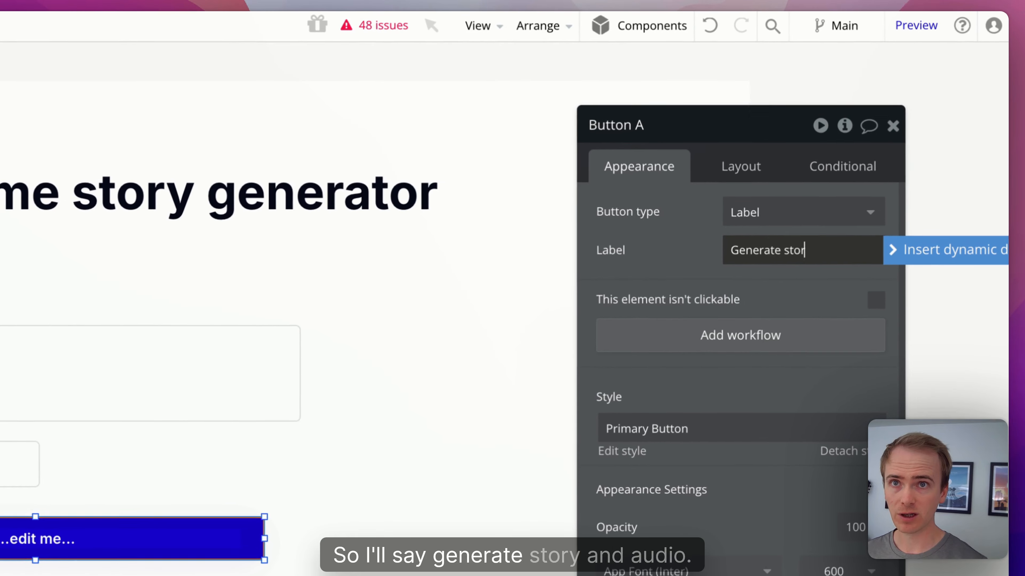
type("audio")
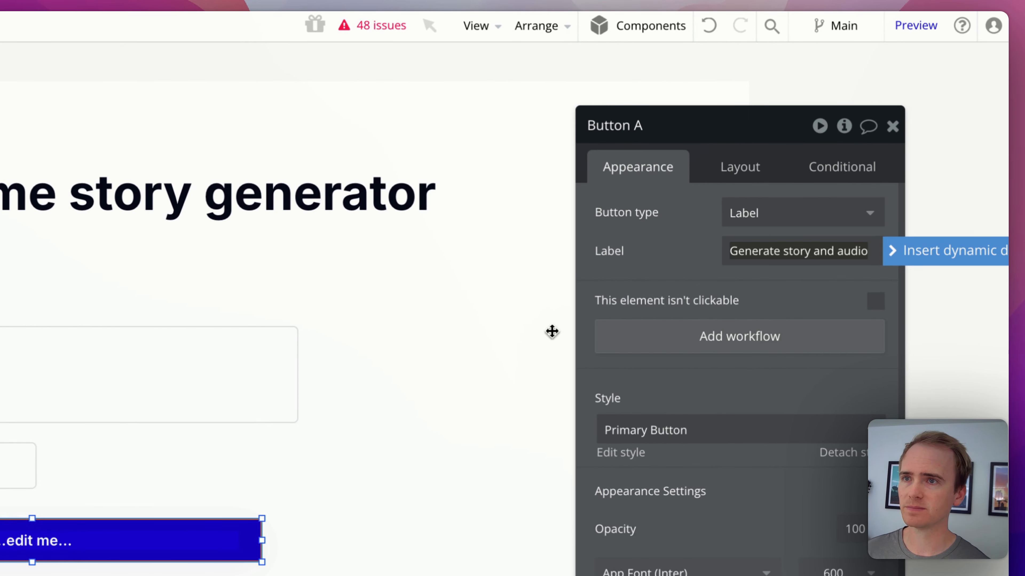
left_click(174, 336)
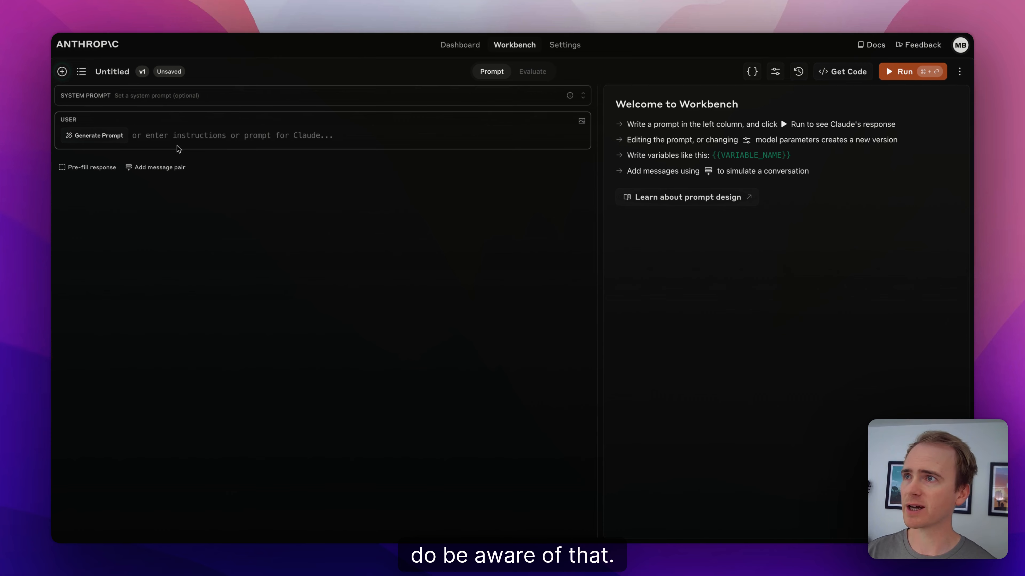
Step: Set the system prompt to "You are a children's bedtime story" and request a sailing-boats story with its main character
left_click(175, 97)
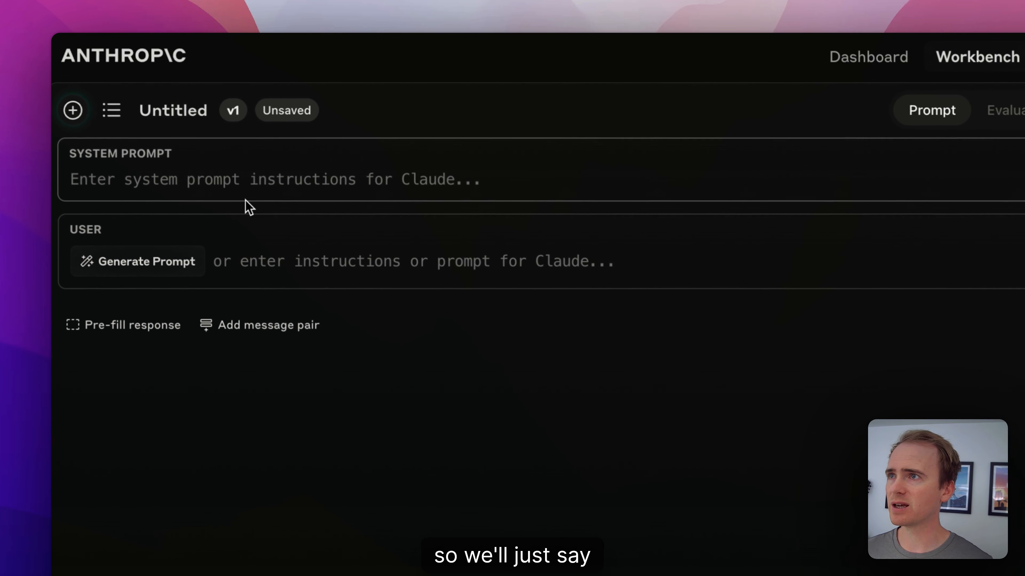
type("You are a child")
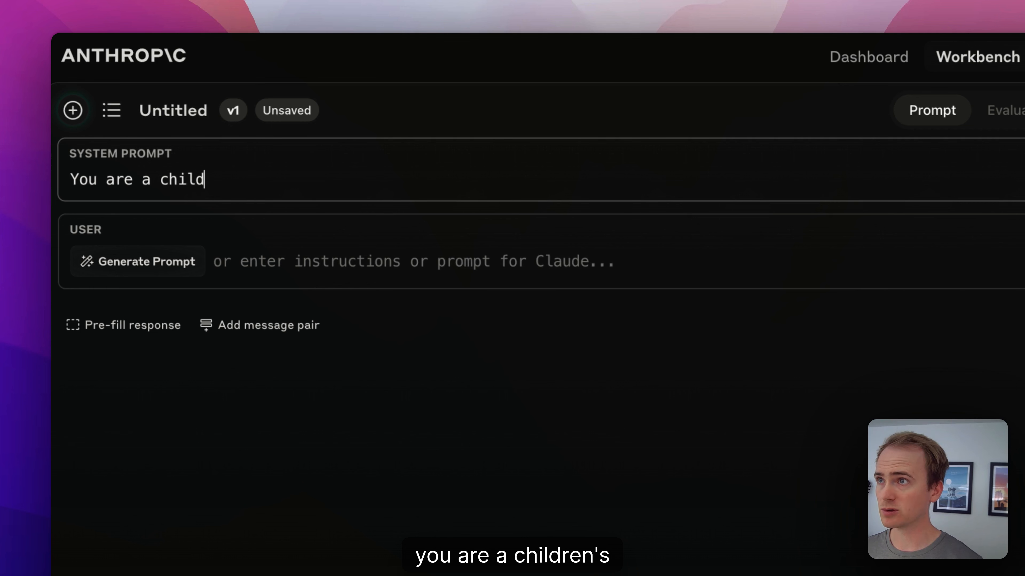
type("ren's bedtime")
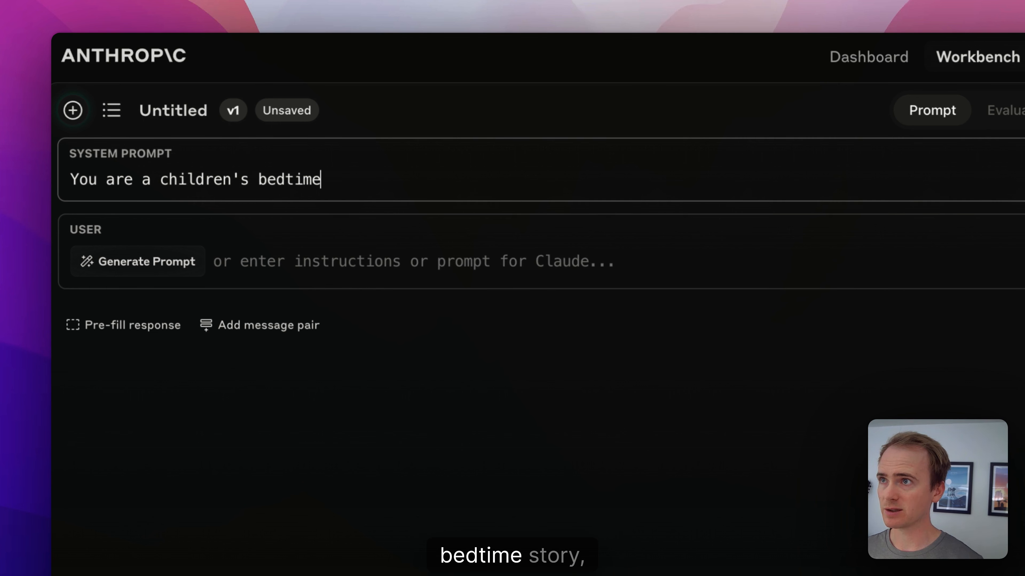
type(" story author")
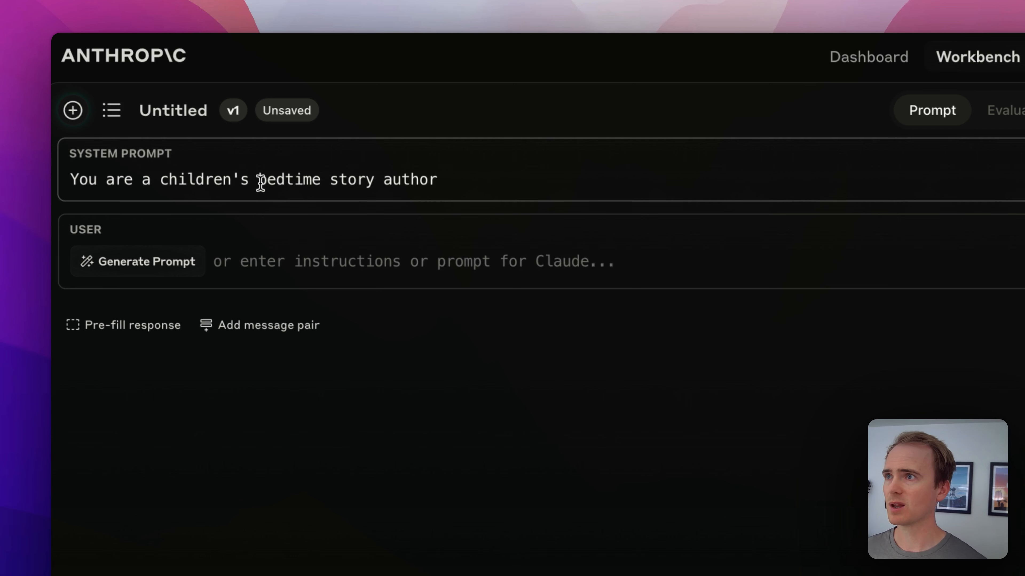
left_click(335, 258)
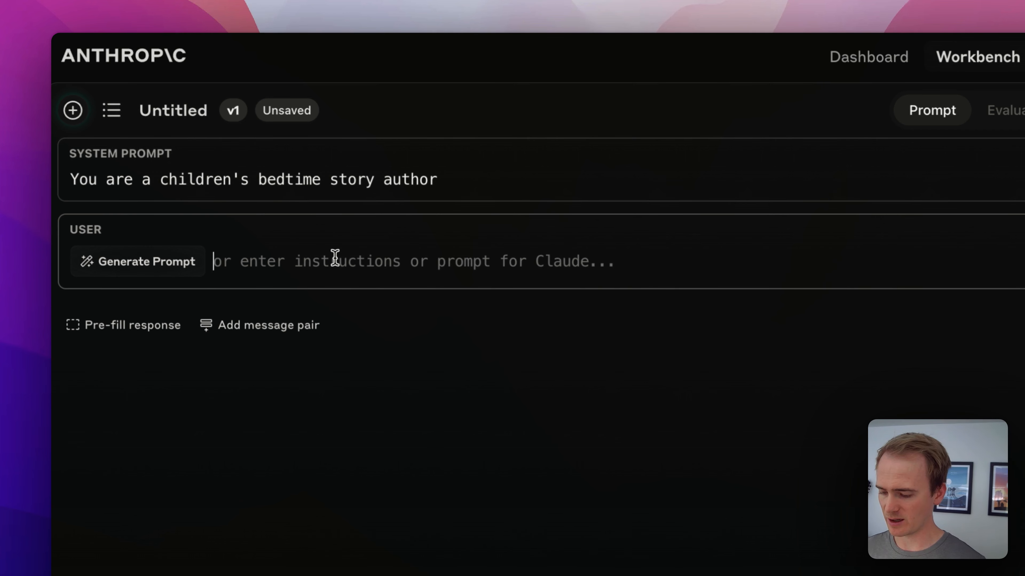
type("Write a story abou")
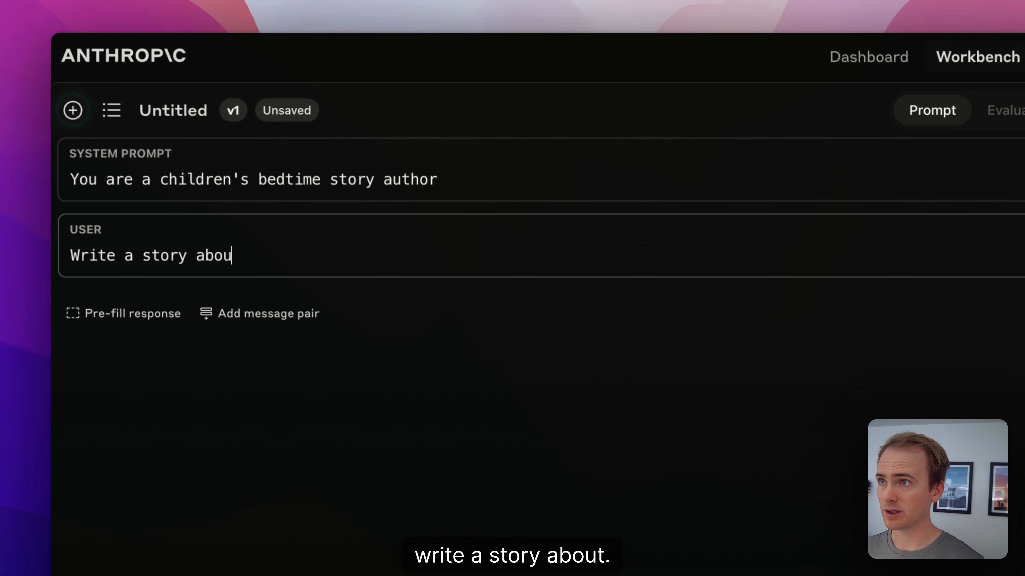
type("t:")
key("BackSpace")
type(": ")
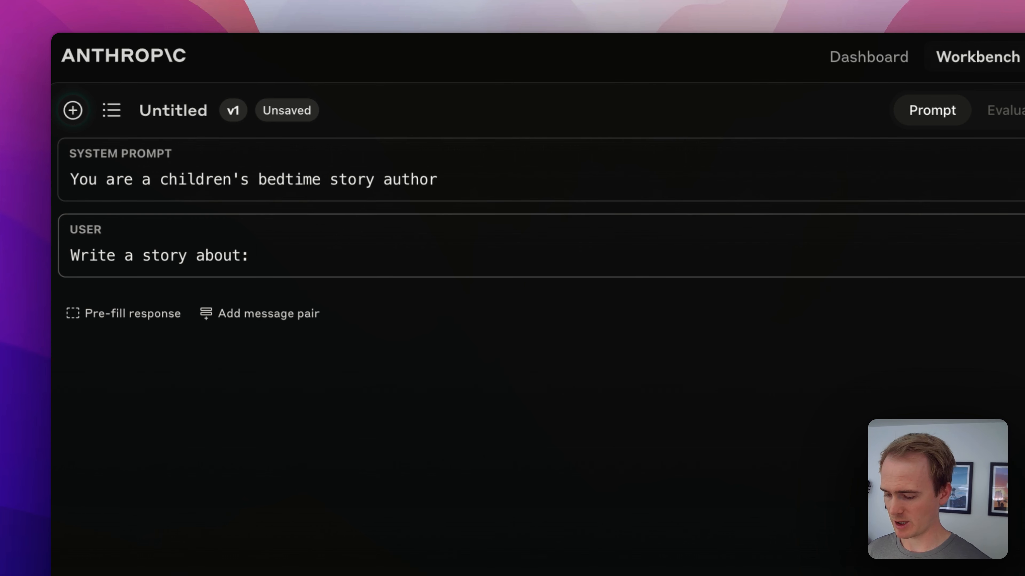
type("sailing boa")
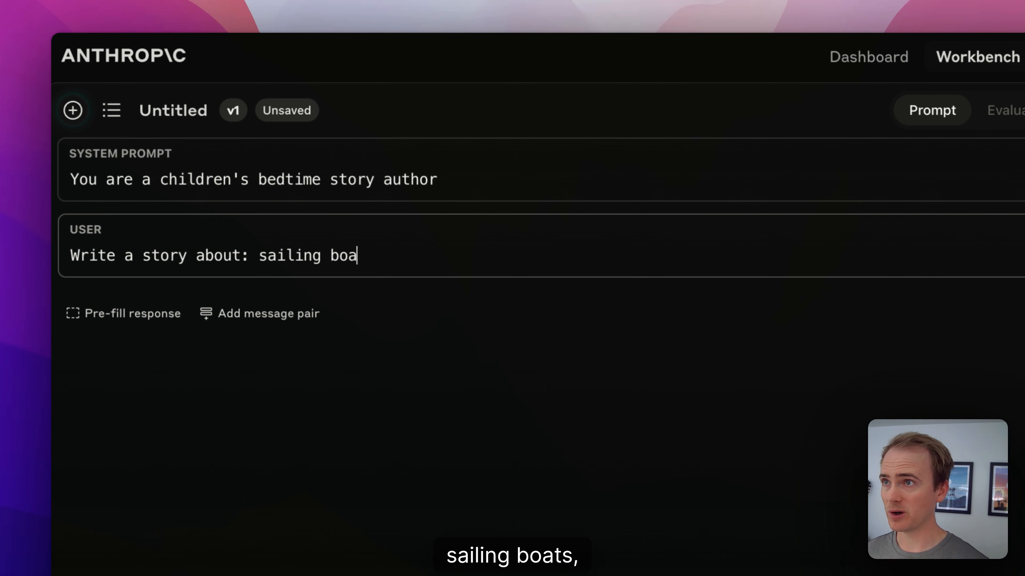
type("ts")
key("Return")
type("Main cha")
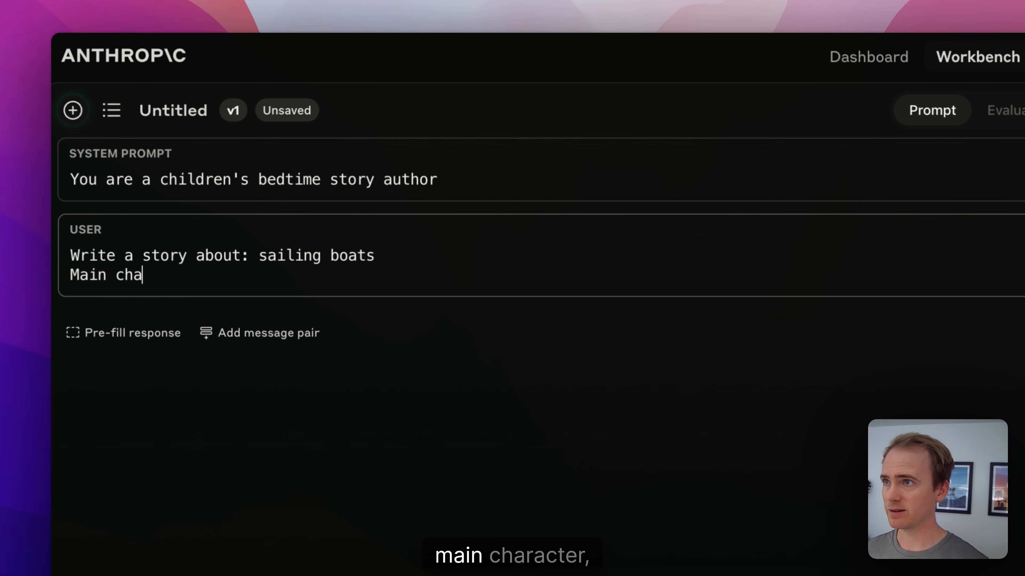
type("racter: M")
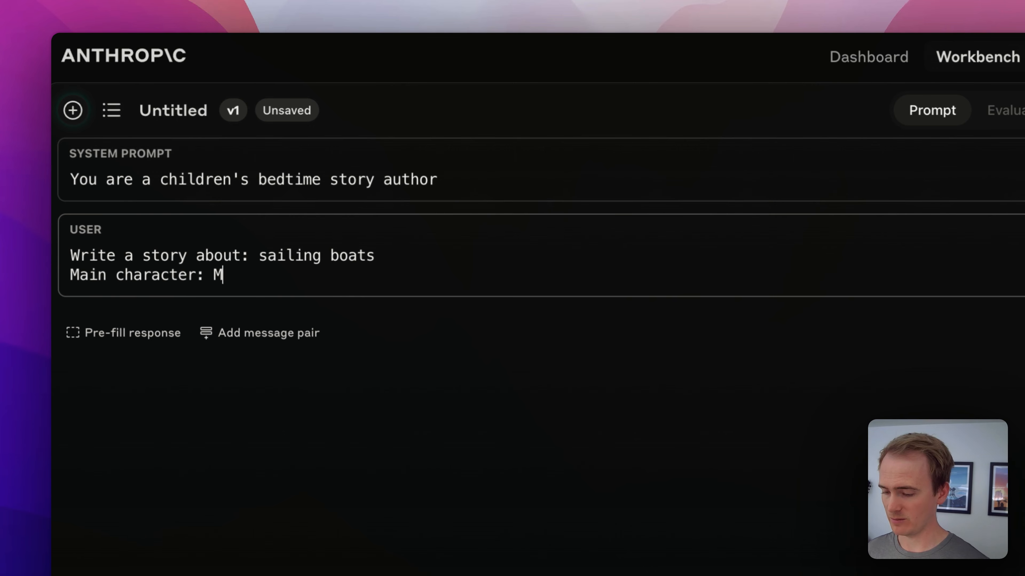
type("att")
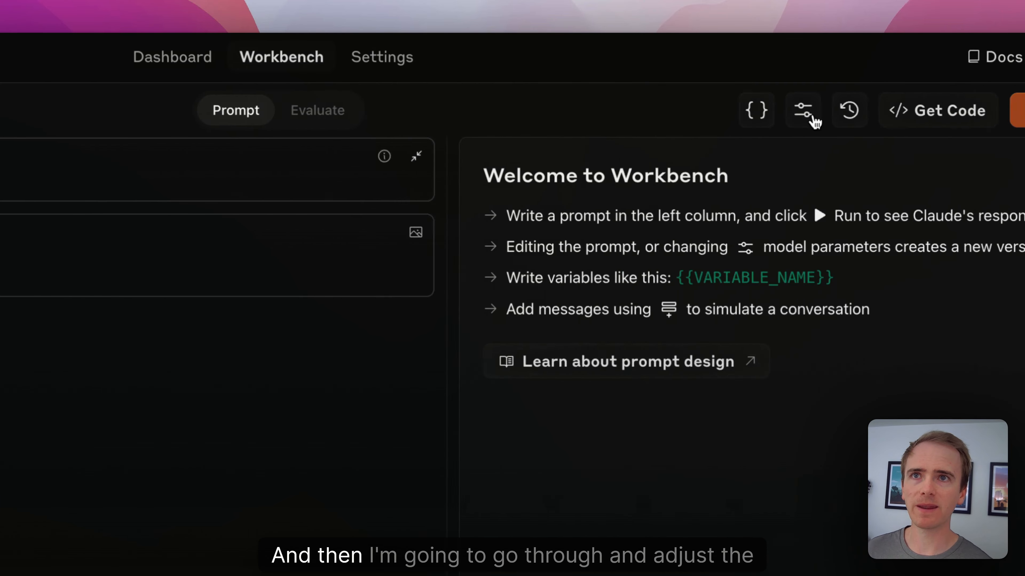
Step: Keep claude-3-5-sonnet-20240620 as the model and raise the temperature to 0.7
left_click(606, 110)
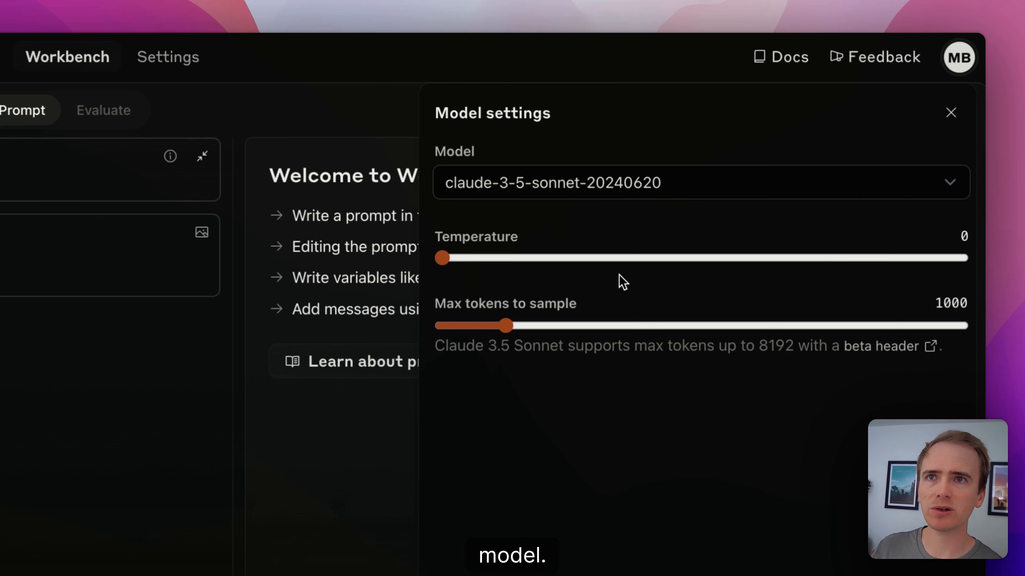
left_click(595, 187)
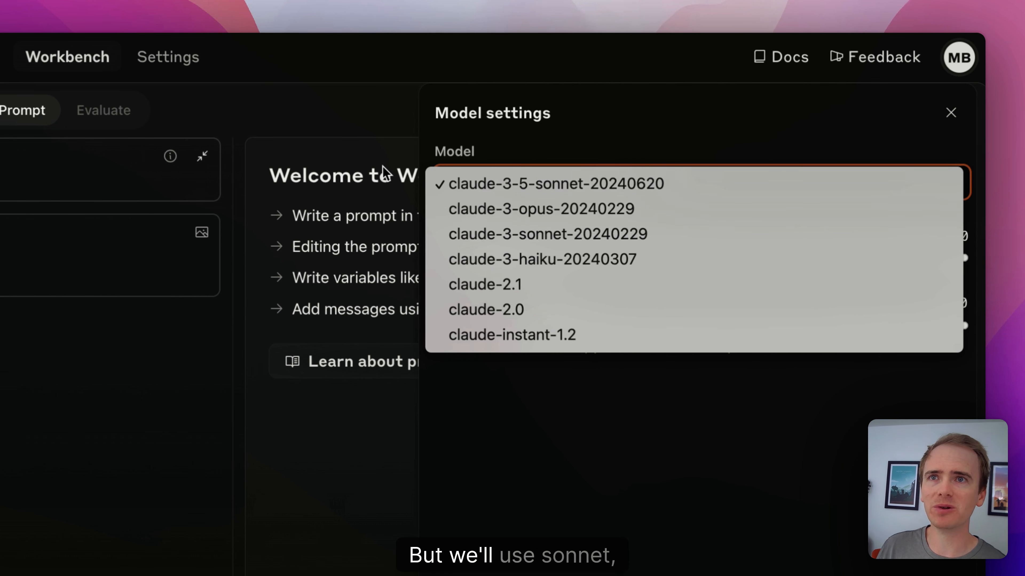
left_click(504, 156)
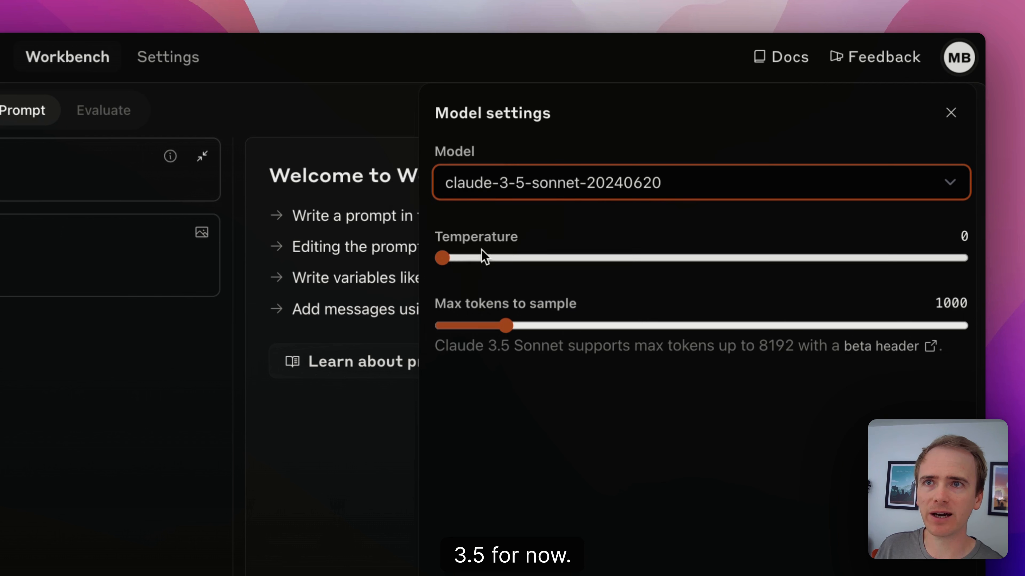
left_click(447, 248)
left_click_drag(497, 258, 799, 259)
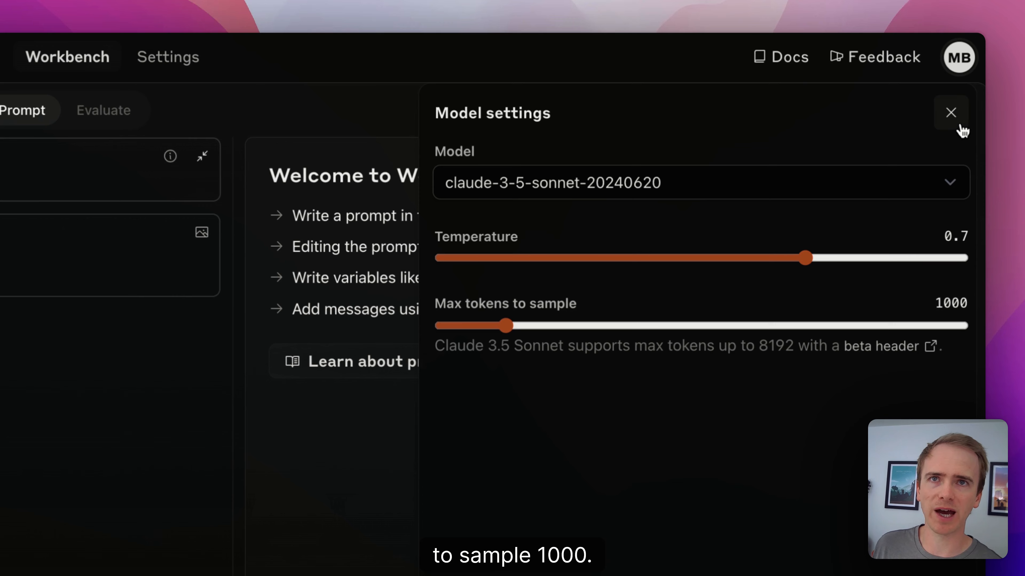
left_click(953, 115)
Step: Run the prompt to generate the sailing story and view its Python API code
left_click(847, 121)
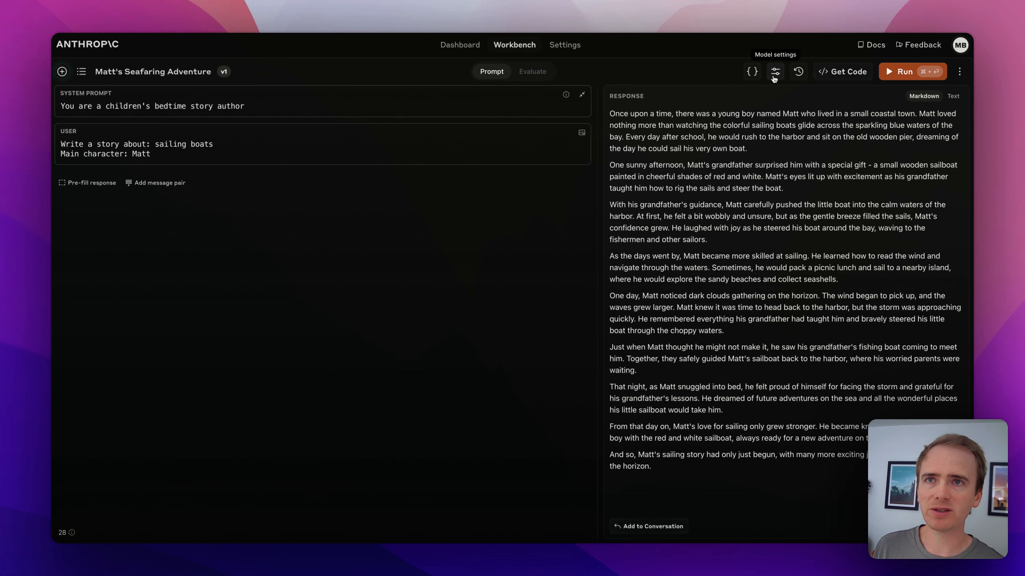
left_click(826, 75)
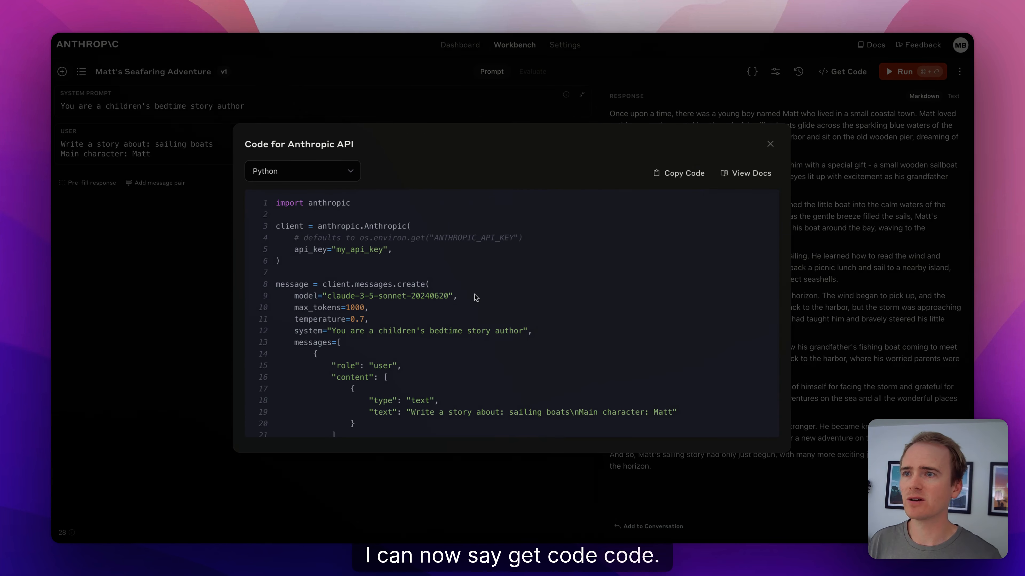
scroll(476, 298, "down", 3)
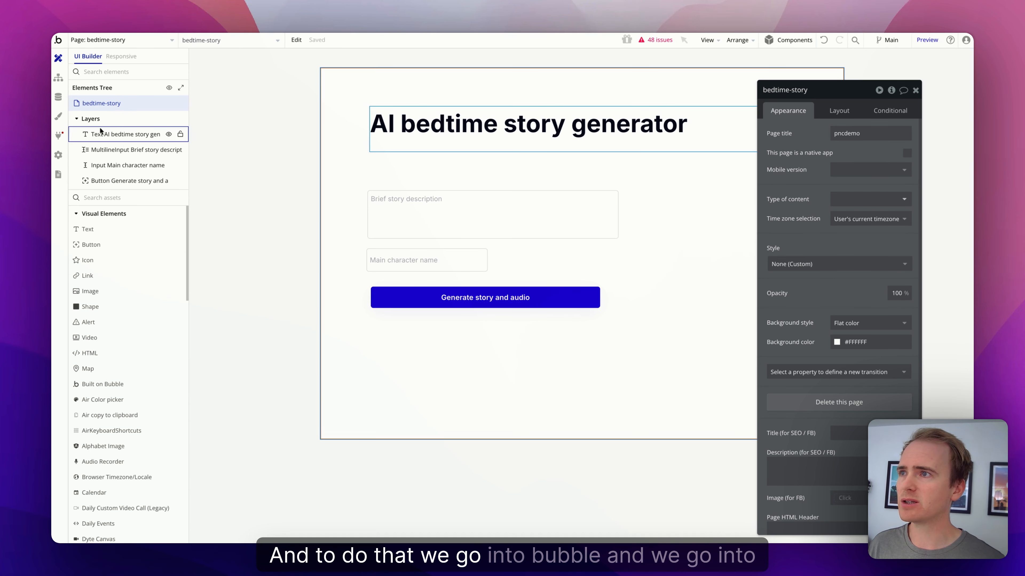
left_click(59, 136)
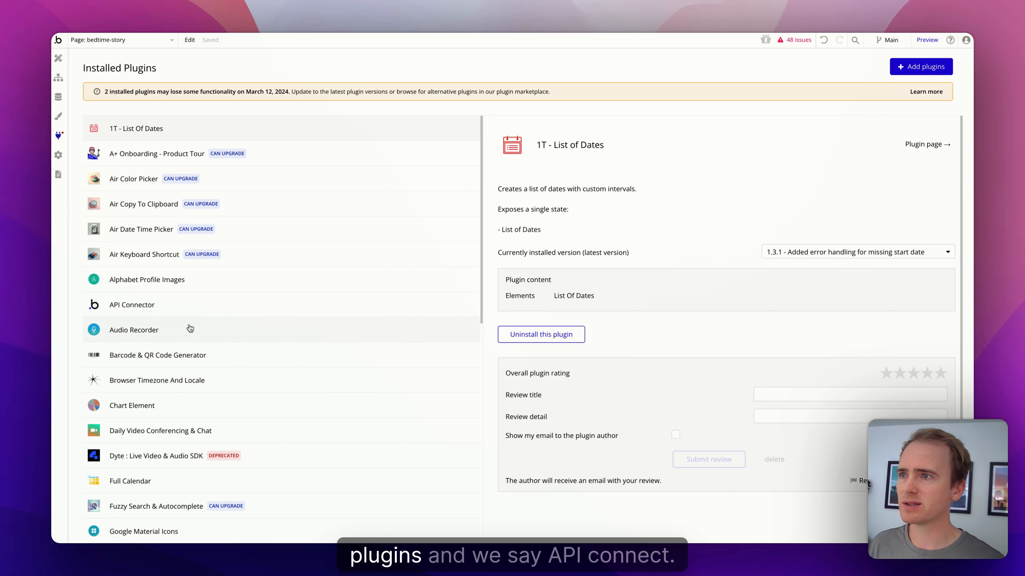
Step: Add a new API named 'Anthropic Claude' to the API Connector
left_click(180, 311)
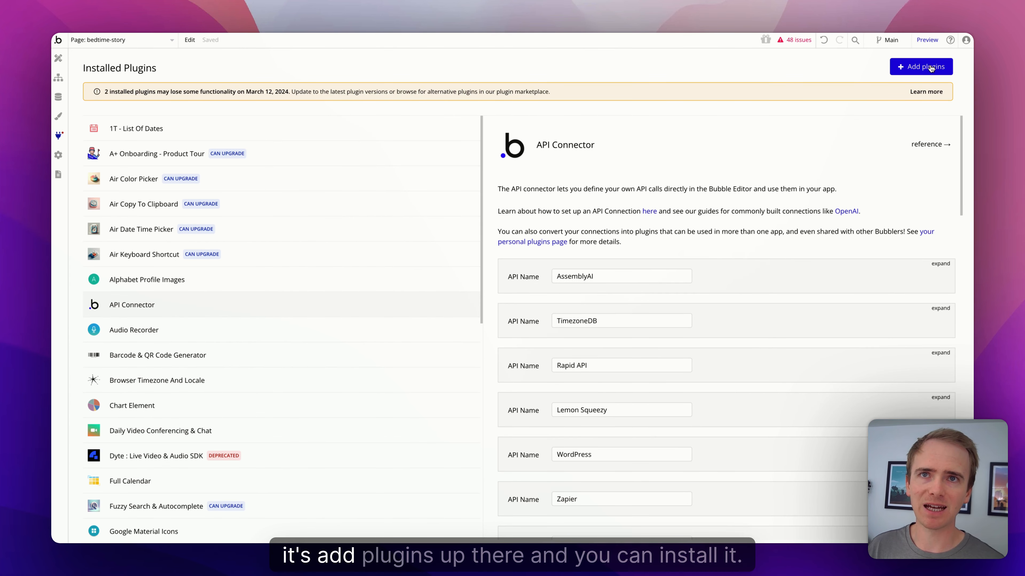
scroll(784, 292, "down", 10)
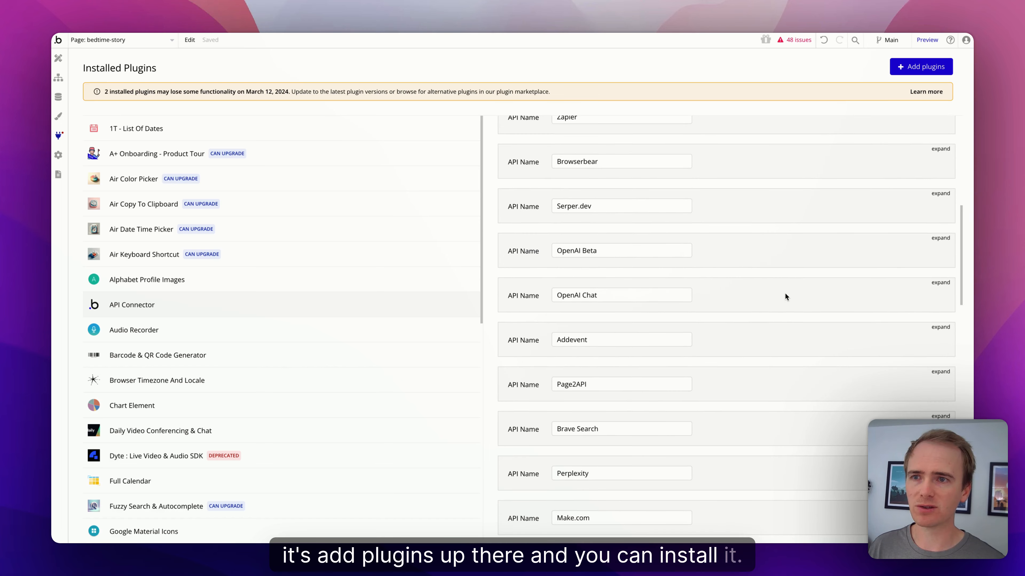
scroll(785, 293, "down", 3)
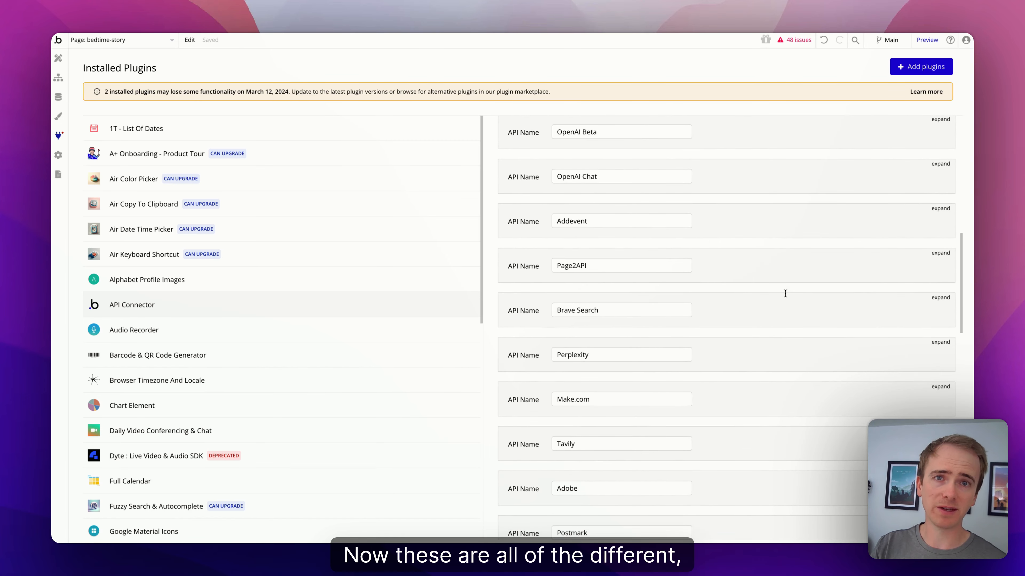
scroll(784, 294, "down", 6)
scroll(785, 294, "down", 15)
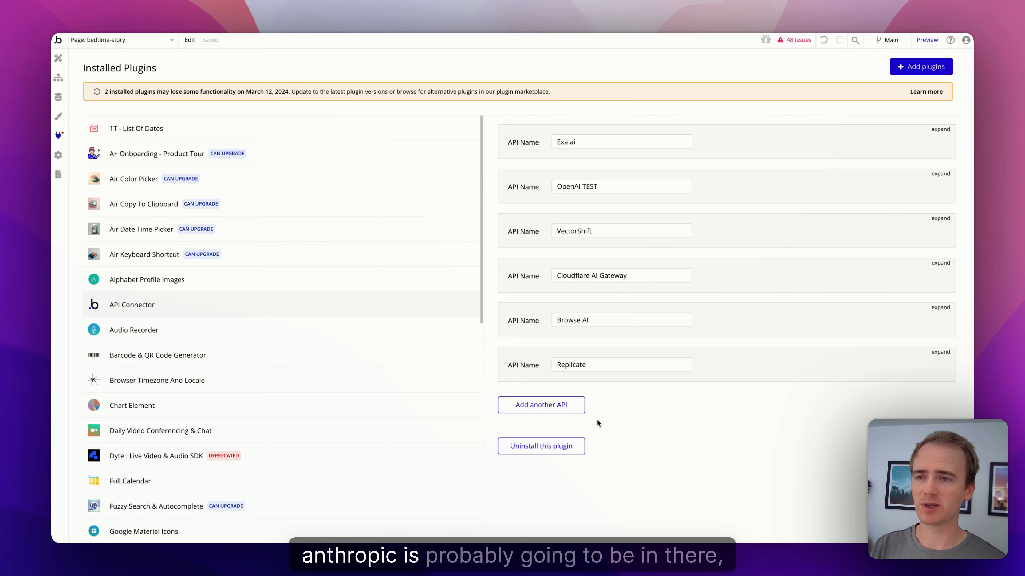
left_click(576, 405)
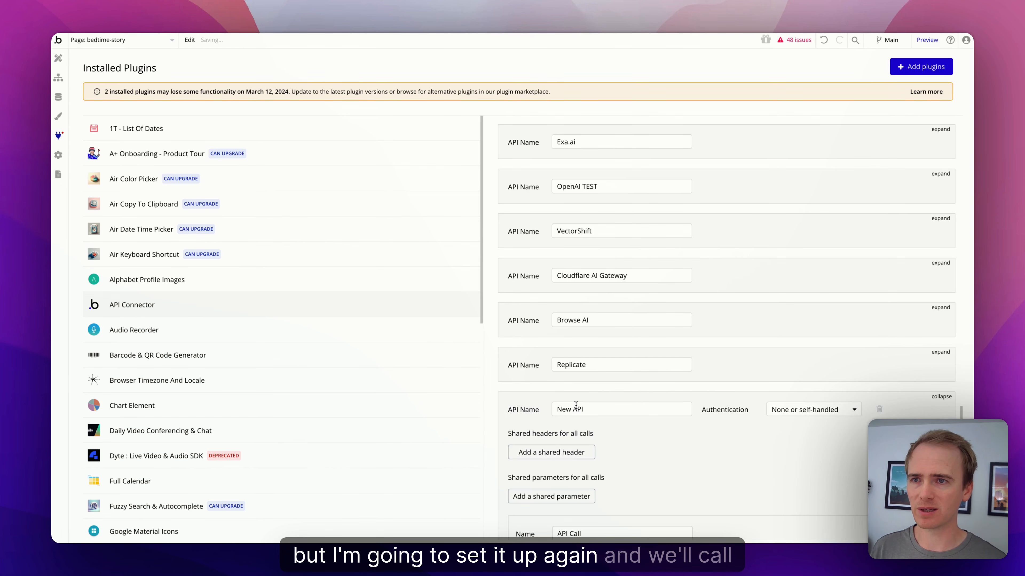
scroll(575, 405, "down", 2)
left_click(591, 338)
key("ctrl+a")
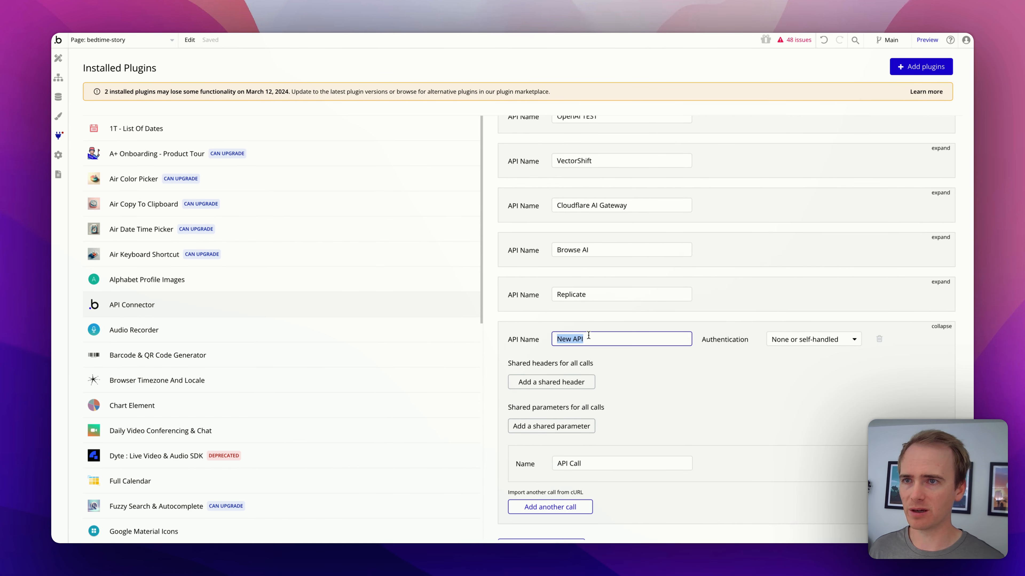
type("Anth")
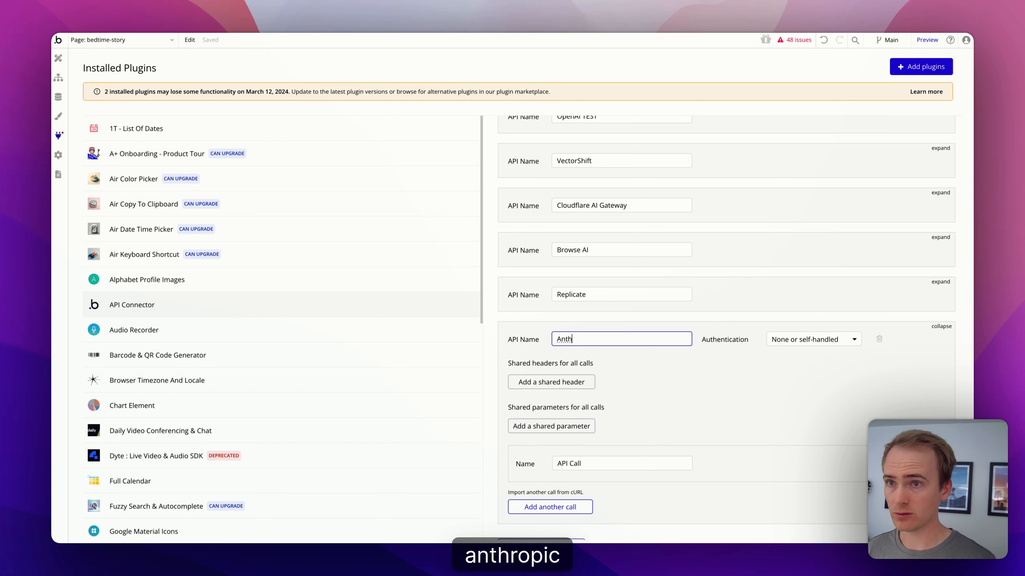
type("ropic Cla")
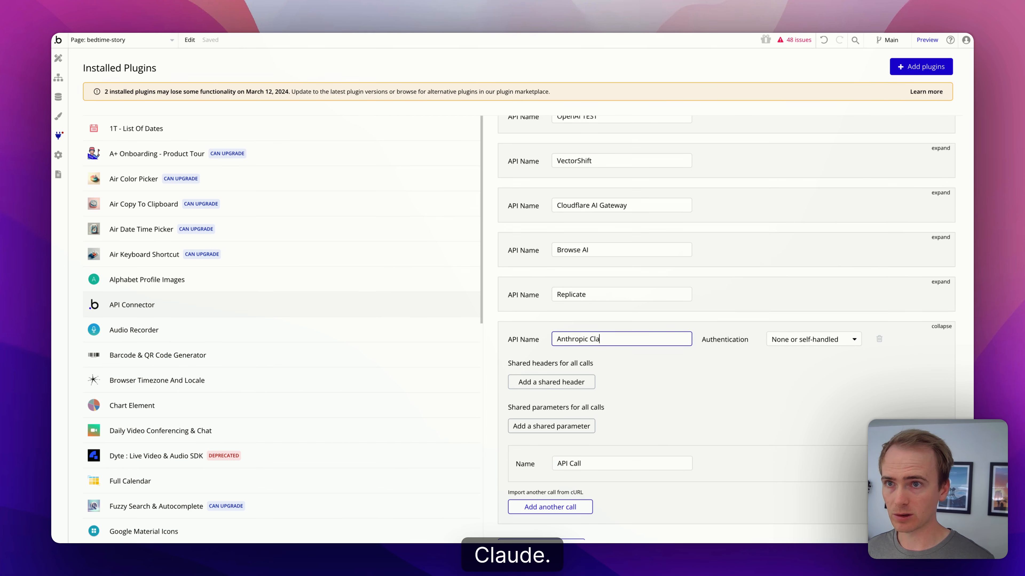
type("ude")
Step: Use private-key-in-header authentication and name the API call 'Generate story'
scroll(726, 303, "down", 2)
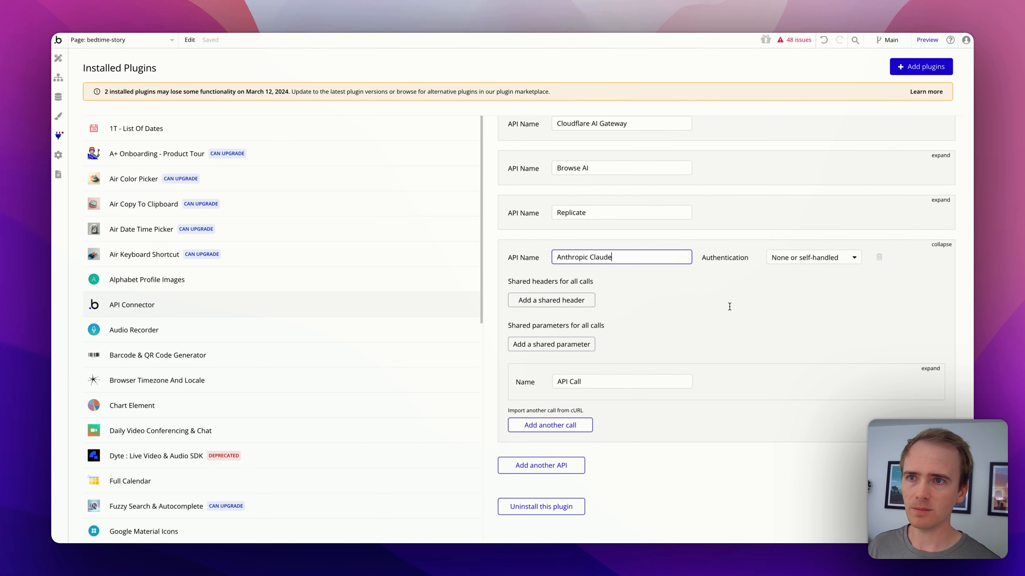
left_click(815, 254)
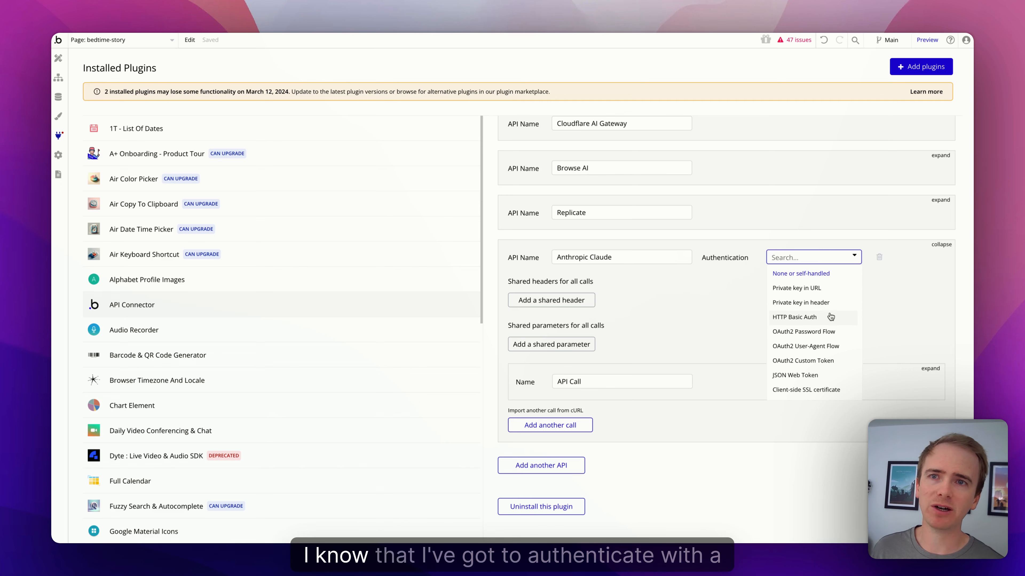
left_click(816, 303)
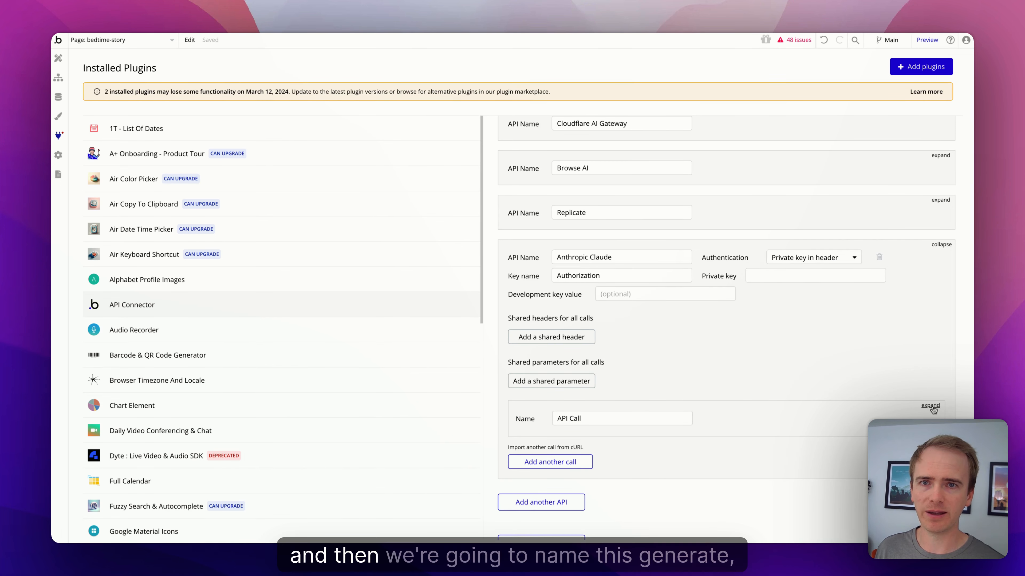
left_click(660, 409)
type("G")
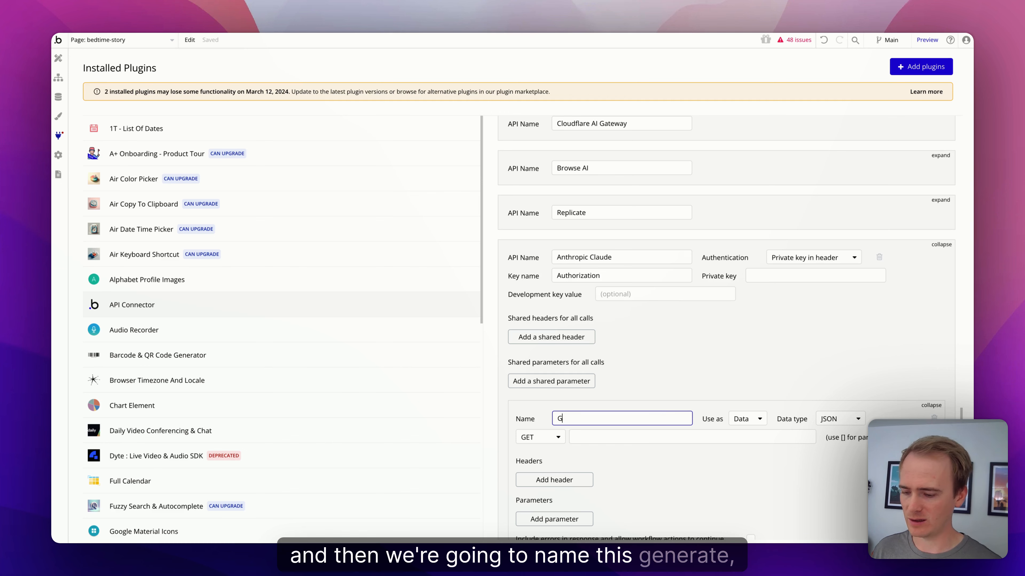
type("enea")
key("BackSpace")
key("BackSpace")
key("BackSpace")
key("BackSpace")
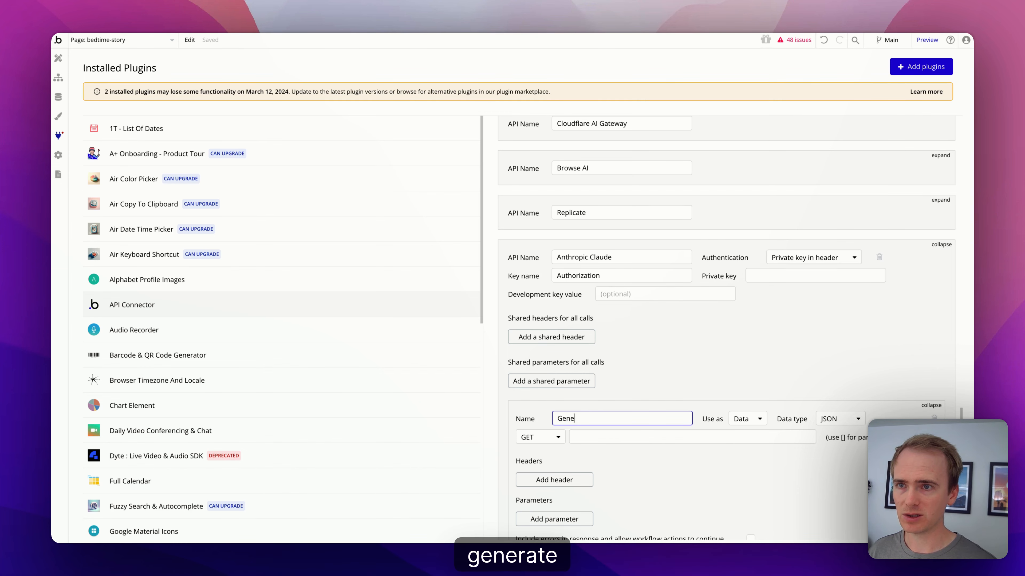
type("rate story")
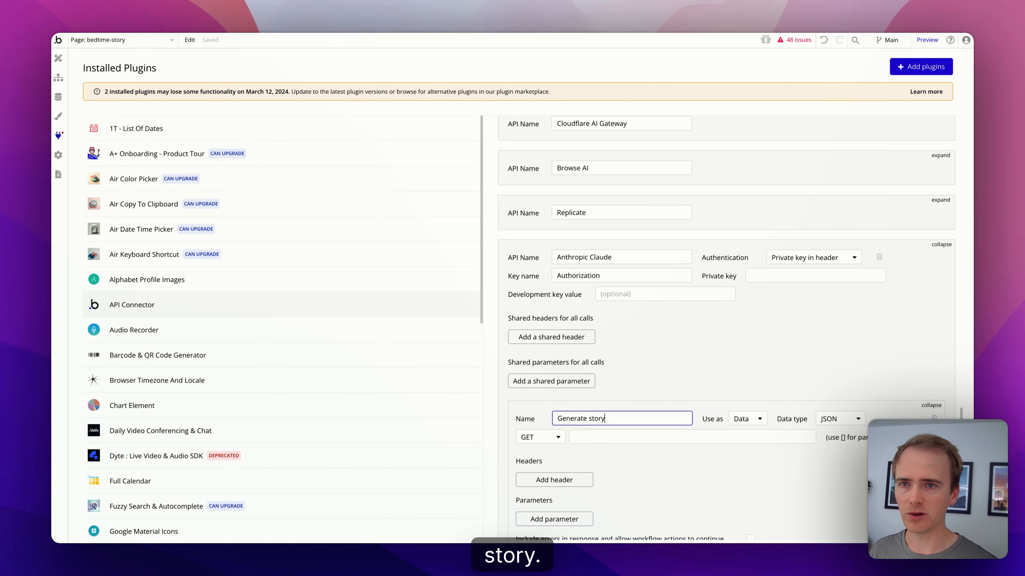
scroll(726, 323, "down", 2)
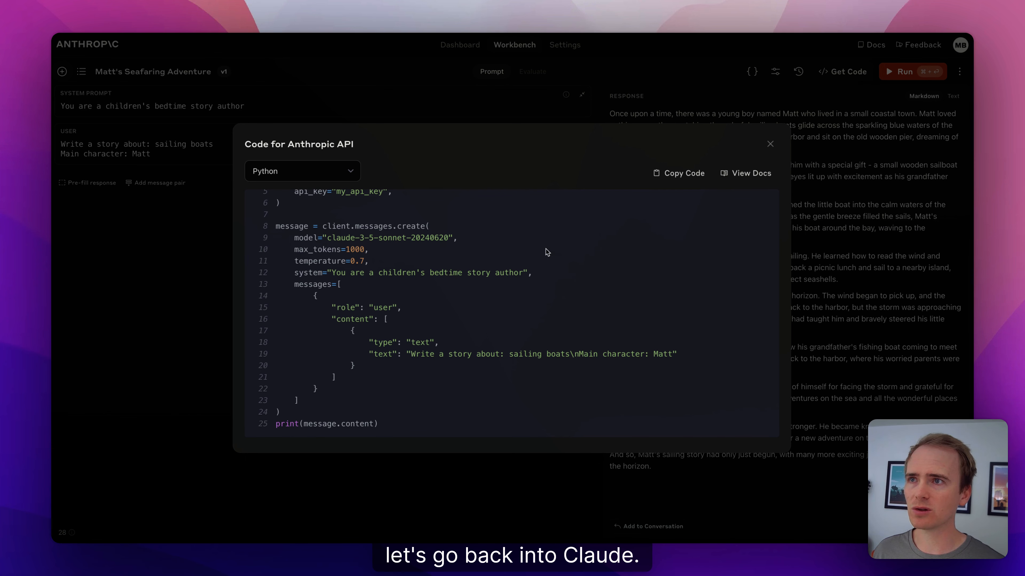
Step: Open the Create a Message API reference and select x-api-key in its cURL example
left_click(750, 173)
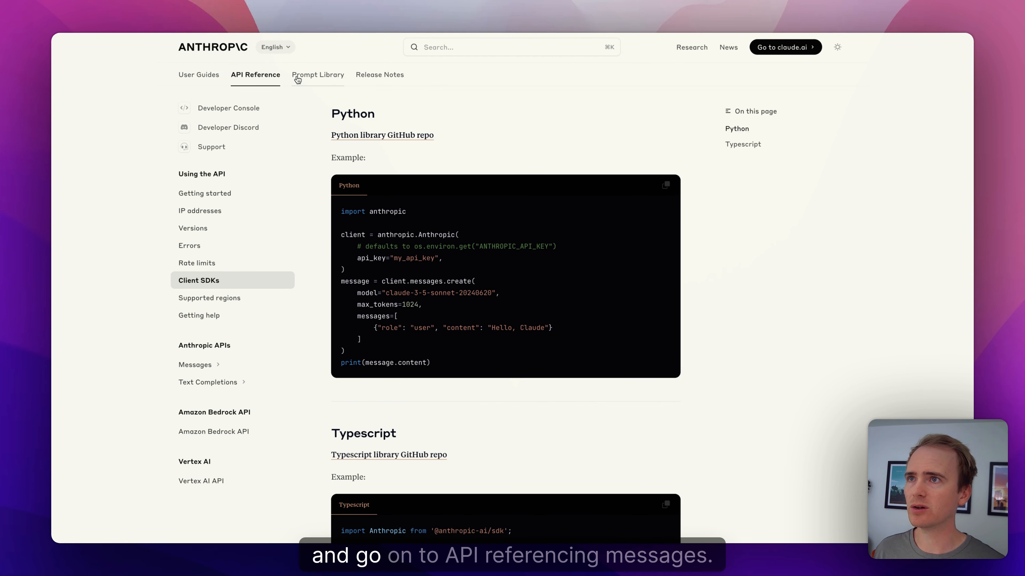
scroll(206, 259, "up", 1)
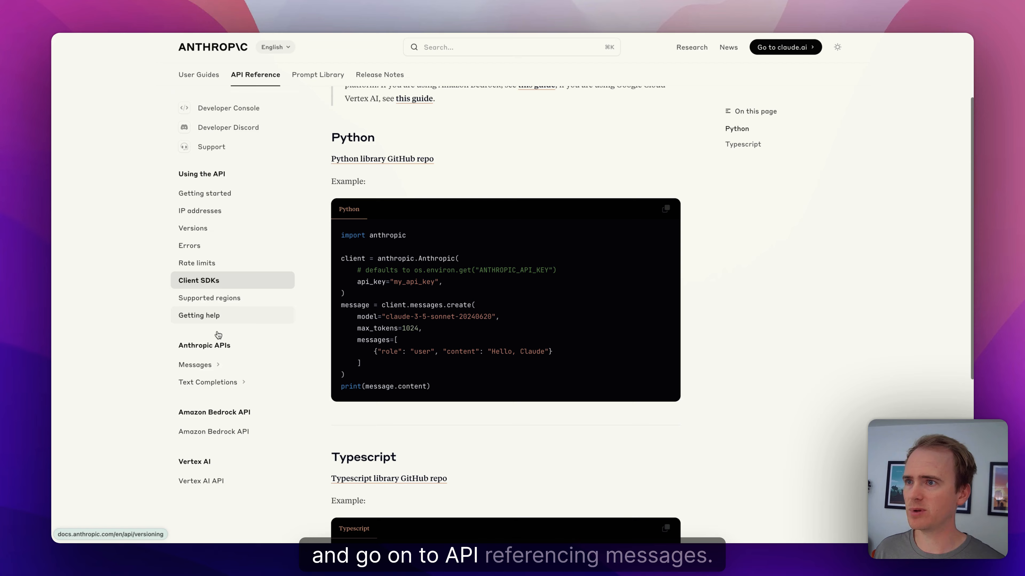
left_click(208, 364)
left_click(234, 382)
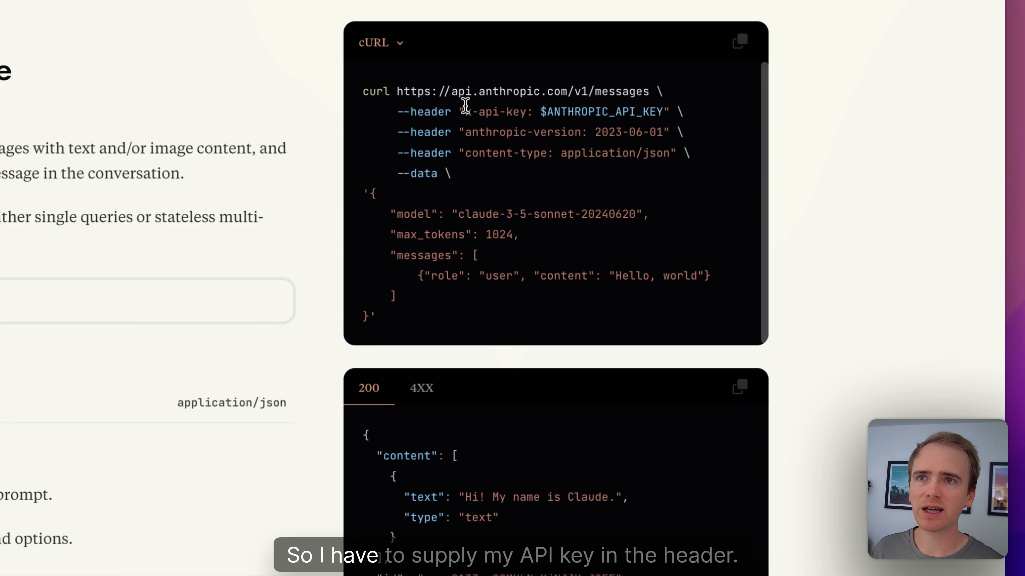
left_click_drag(698, 151, 730, 151)
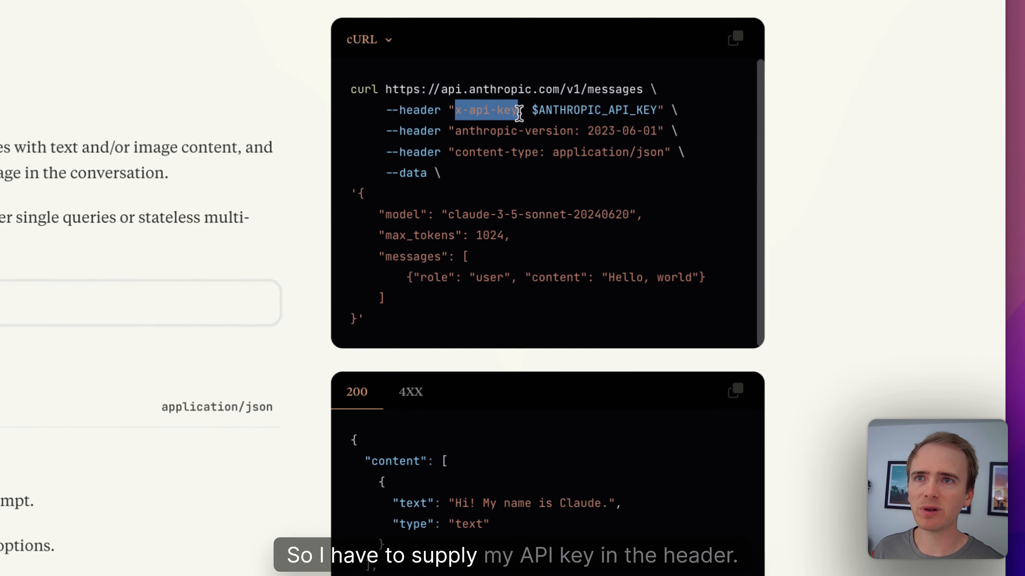
left_click_drag(521, 115, 515, 115)
key("ctrl+c")
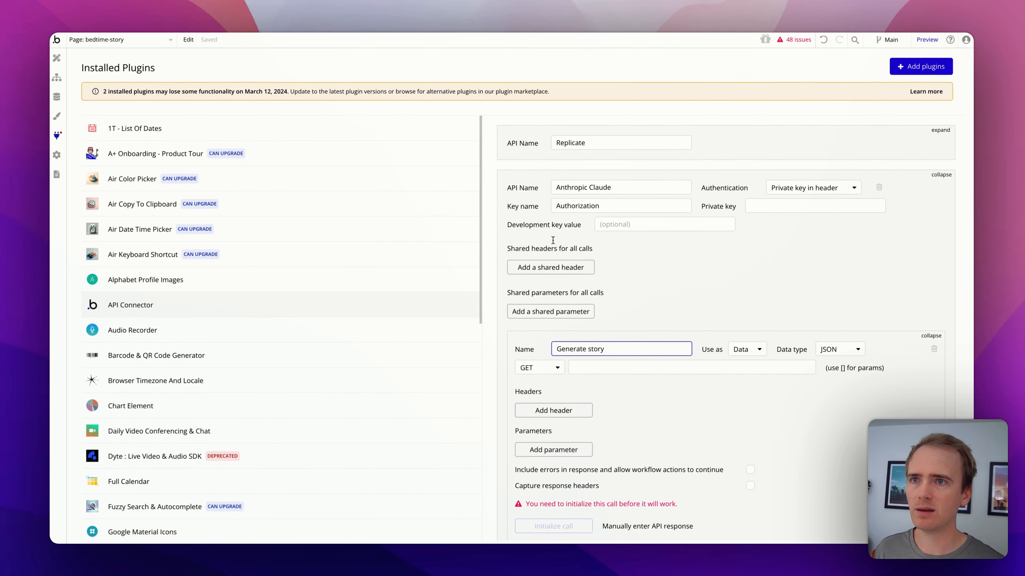
Step: Replace the Authorization key name with x-api-key
double_click(599, 197)
double_click(600, 200)
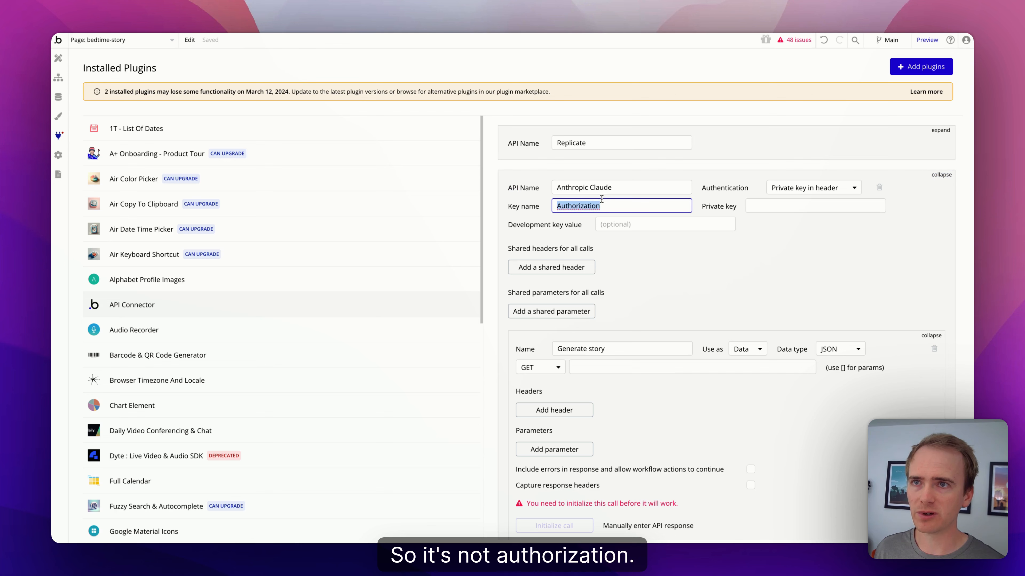
key("ctrl+v")
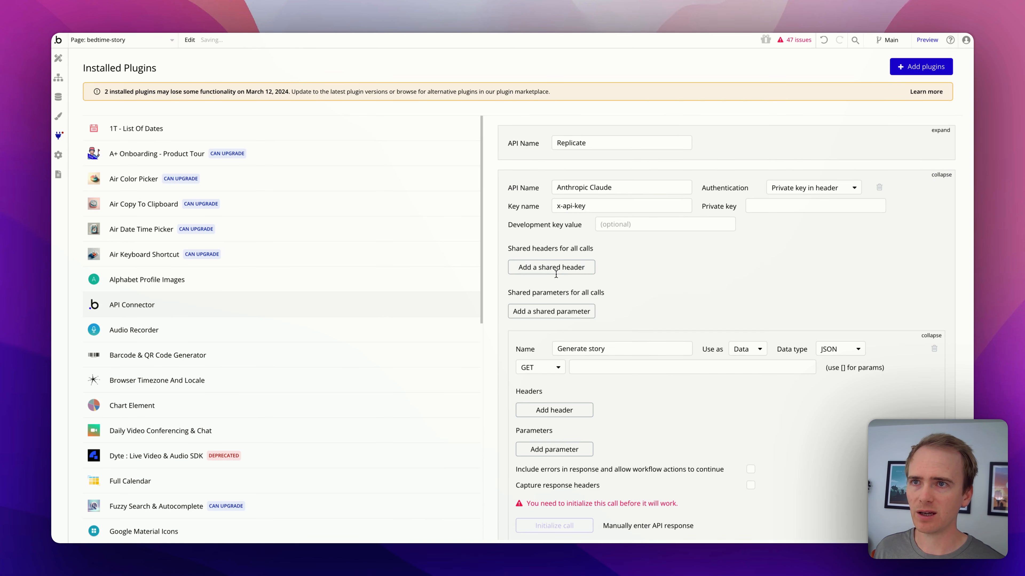
Step: Add shared header anthropic-version = 2023-06-01 and make Generate story a POST call
left_click(558, 268)
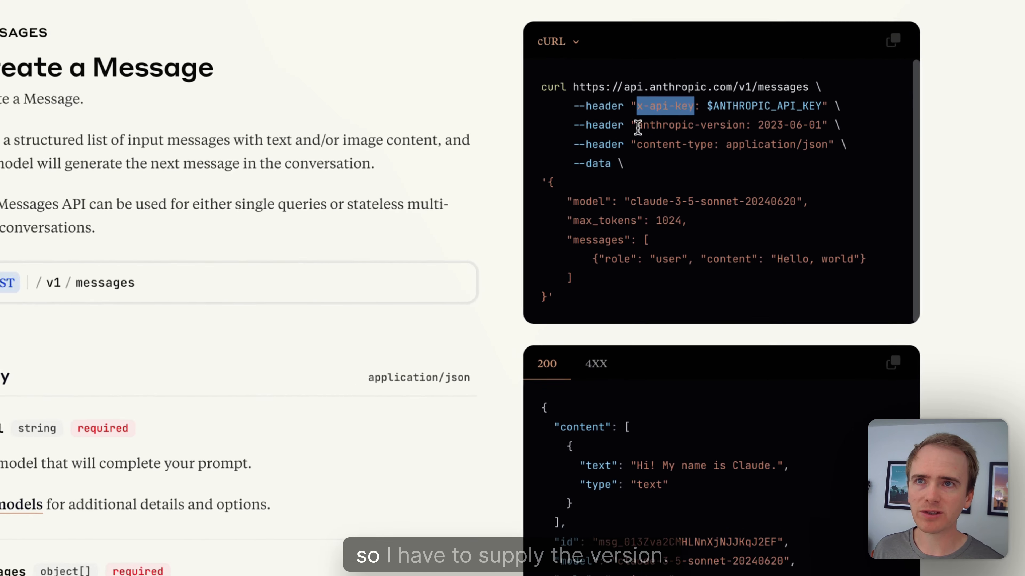
left_click_drag(637, 125, 743, 126)
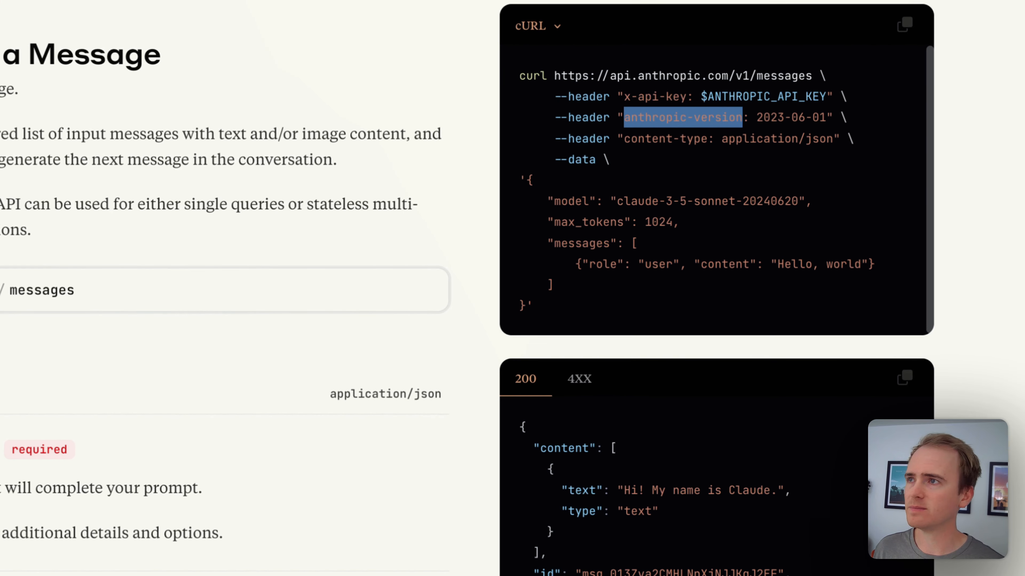
left_click_drag(757, 117, 829, 117)
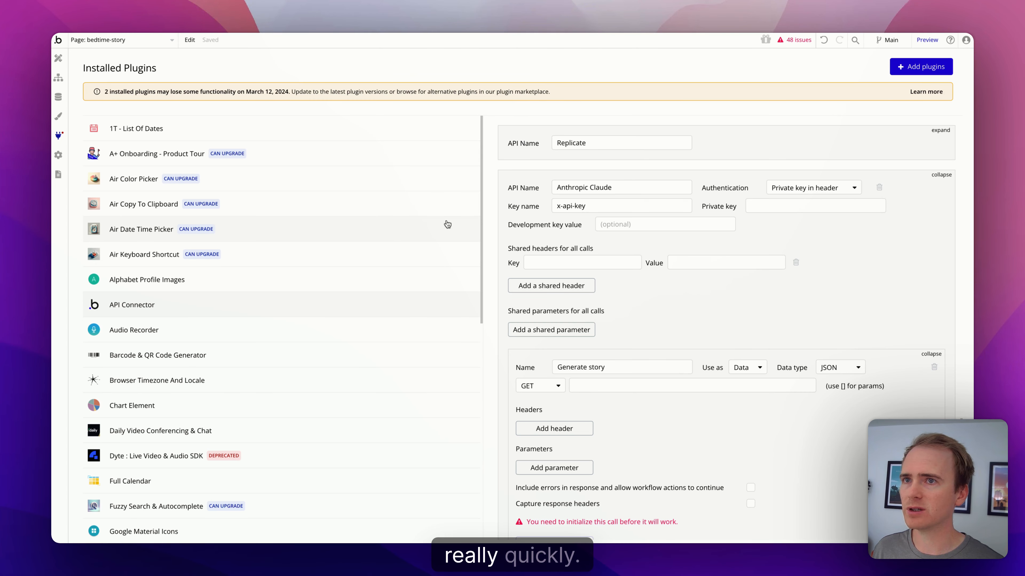
left_click(683, 259)
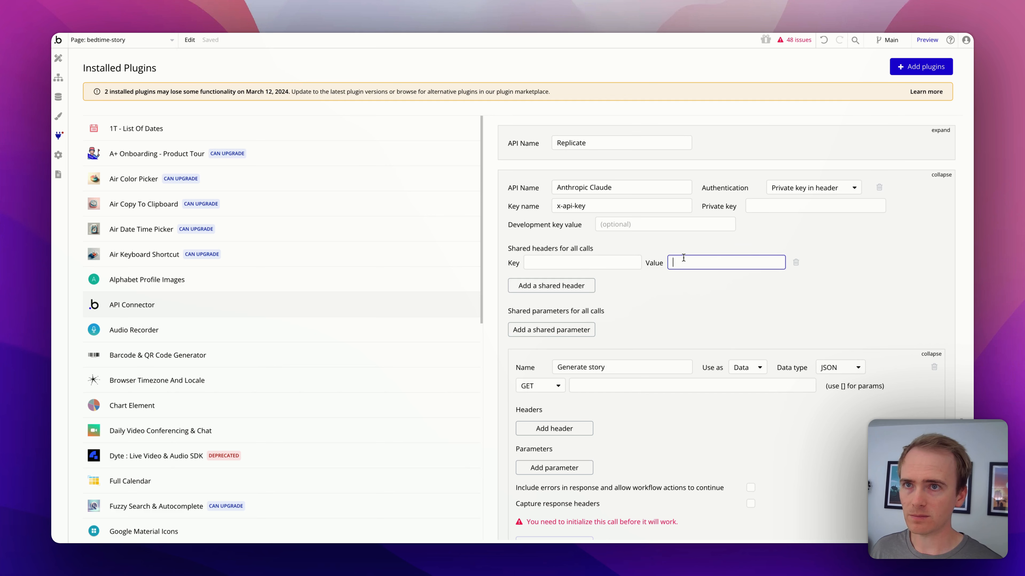
left_click(567, 268)
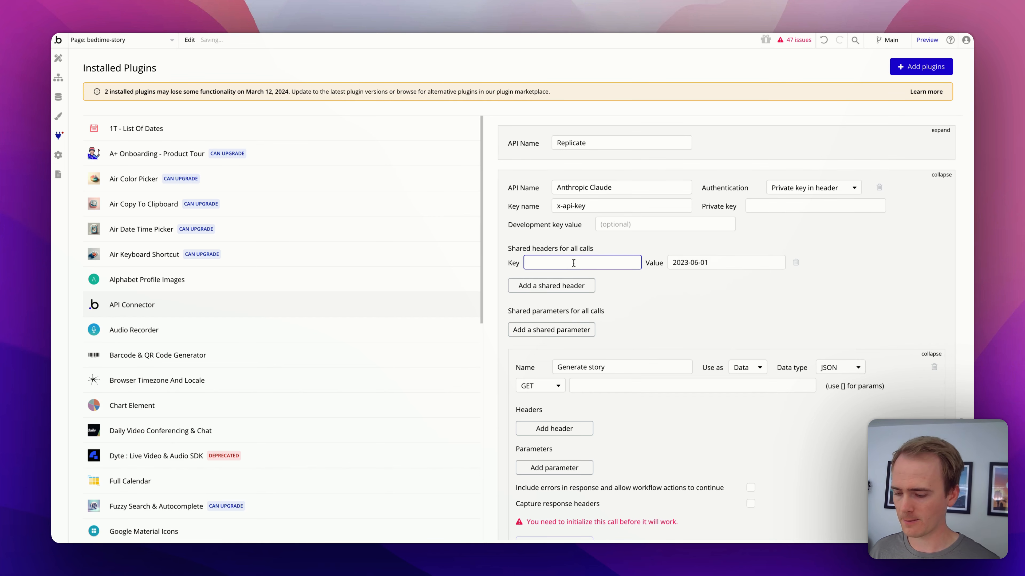
type("anthropic-version")
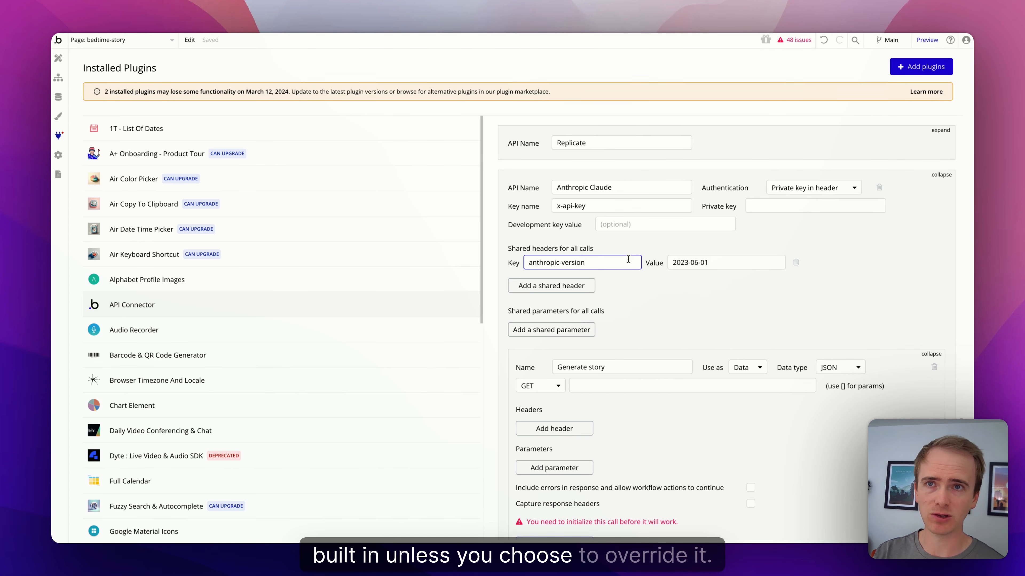
left_click(524, 387)
left_click(540, 415)
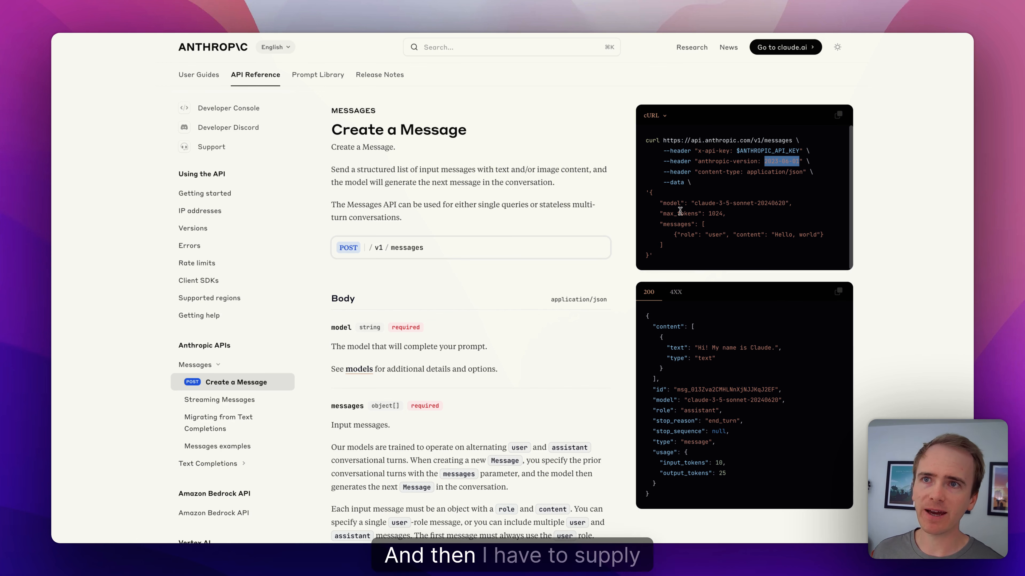
Step: Paste the docs' example JSON (claude-3-5-sonnet-20240620, max_tokens 1024, 'Hello, world' message) into the call body
left_click(649, 194)
left_click_drag(650, 193, 649, 254)
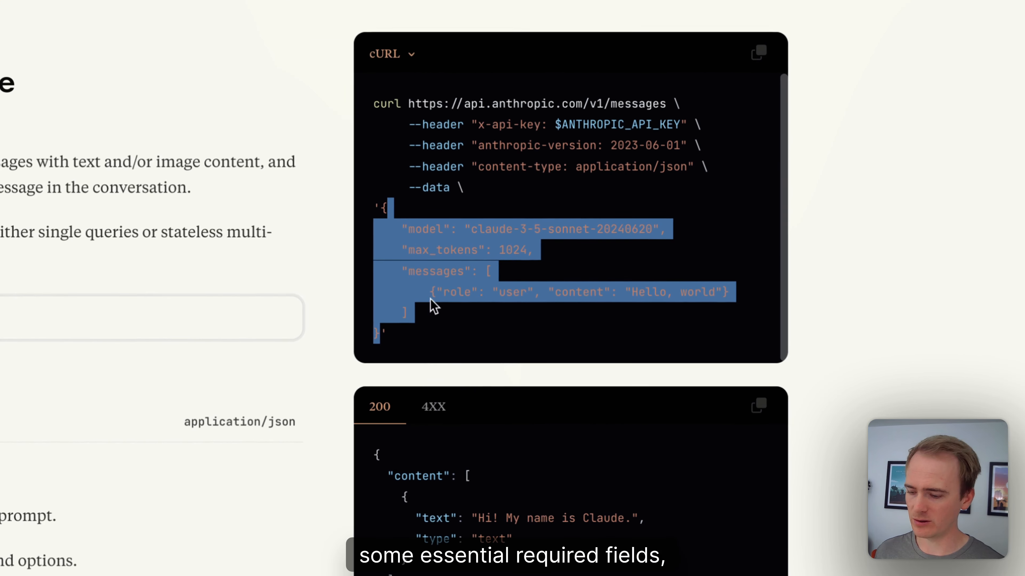
left_click(477, 272)
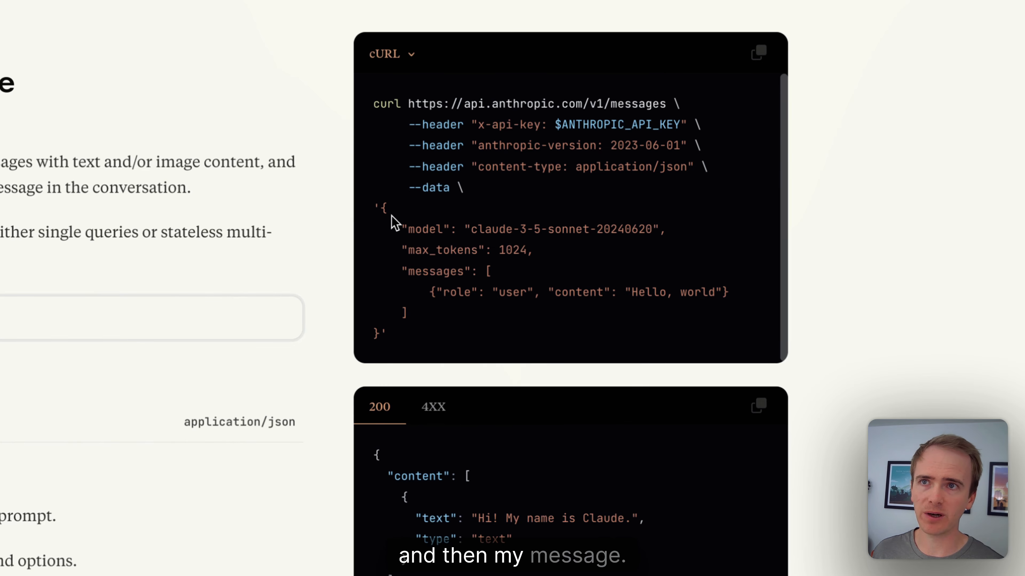
left_click_drag(387, 208, 381, 334)
key("super+c")
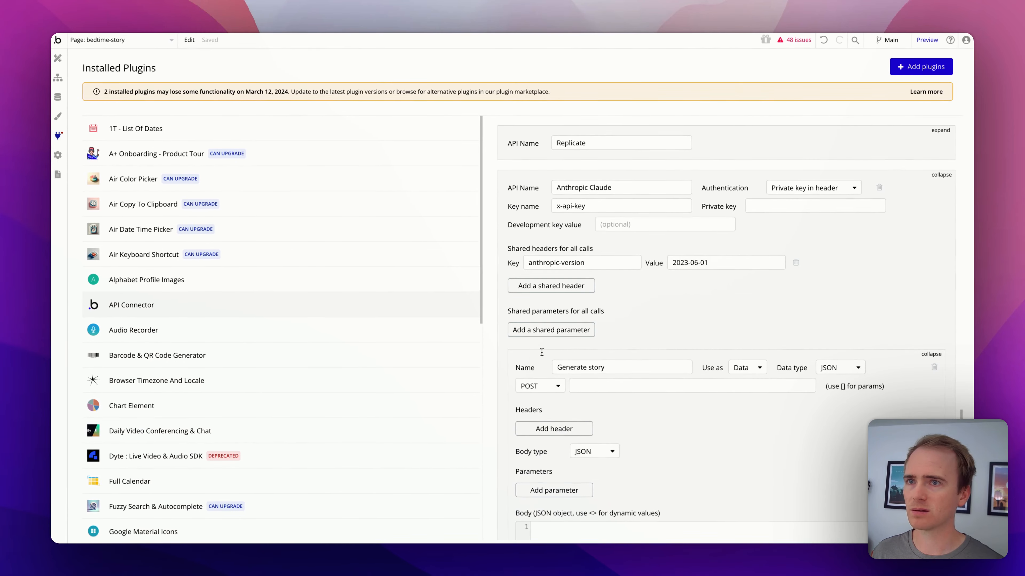
scroll(557, 363, "down", 3)
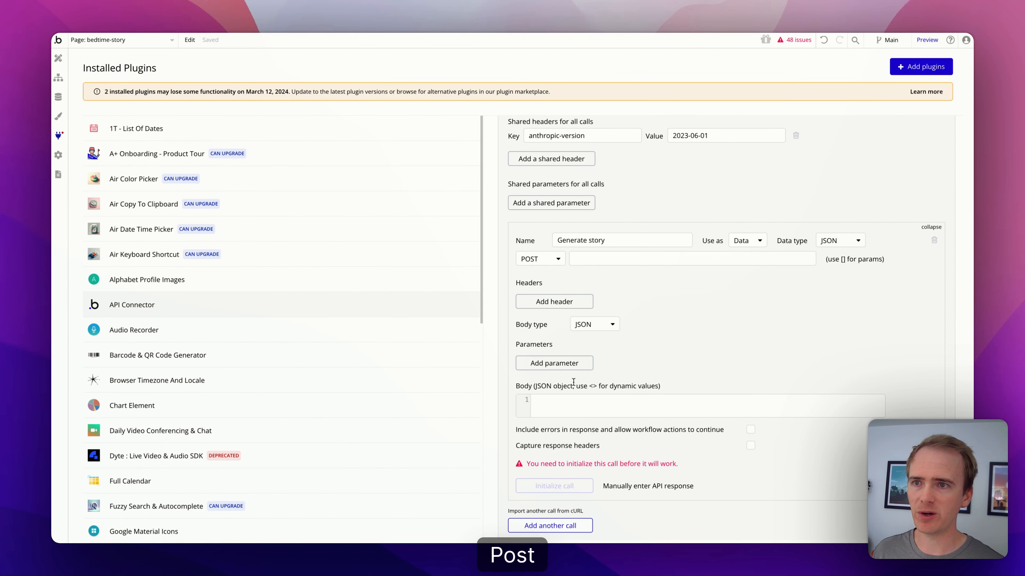
left_click(573, 404)
key("super+v")
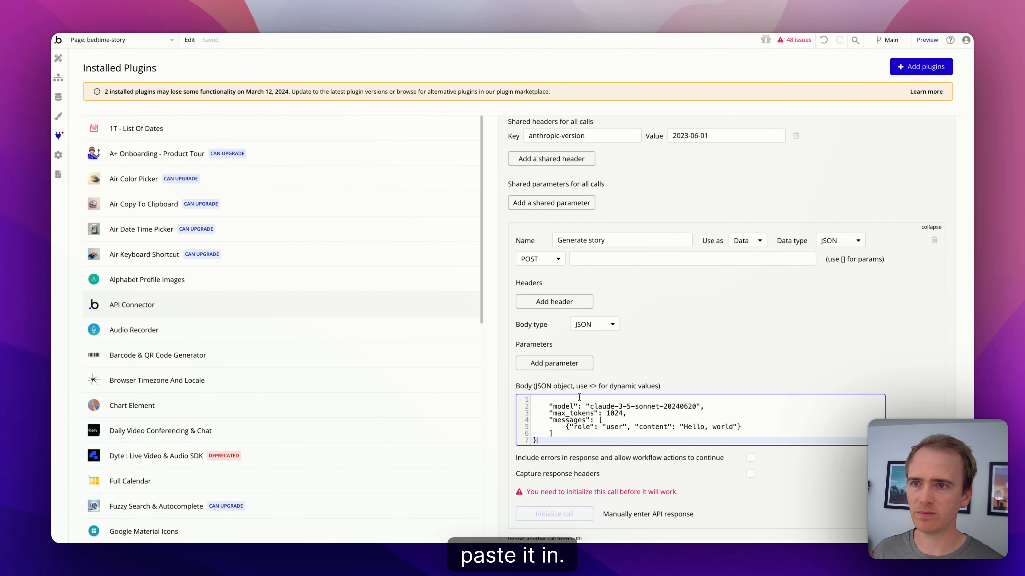
Step: Select the messages endpoint URL in the docs' example request
scroll(579, 398, "up", 2)
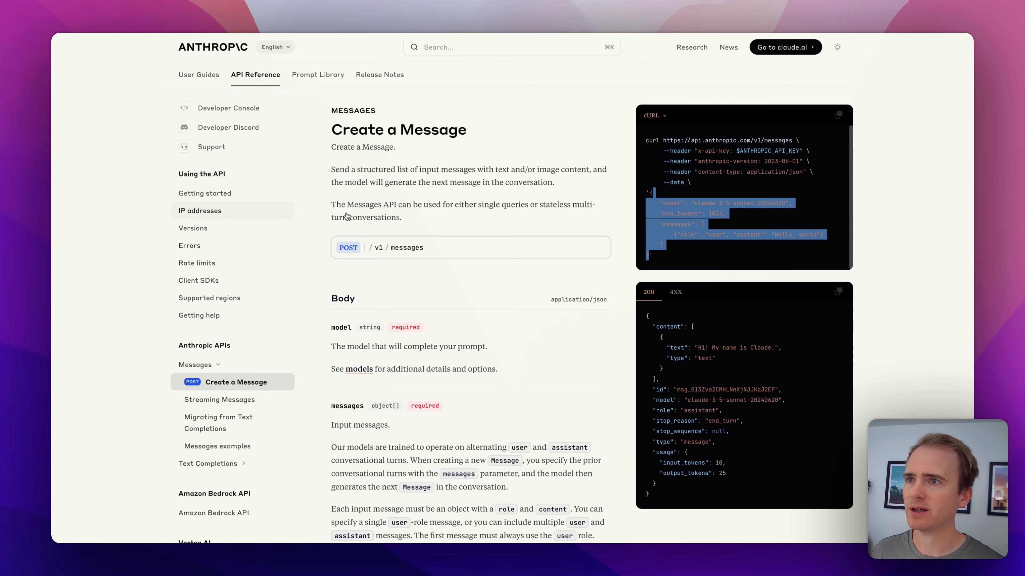
left_click(647, 189)
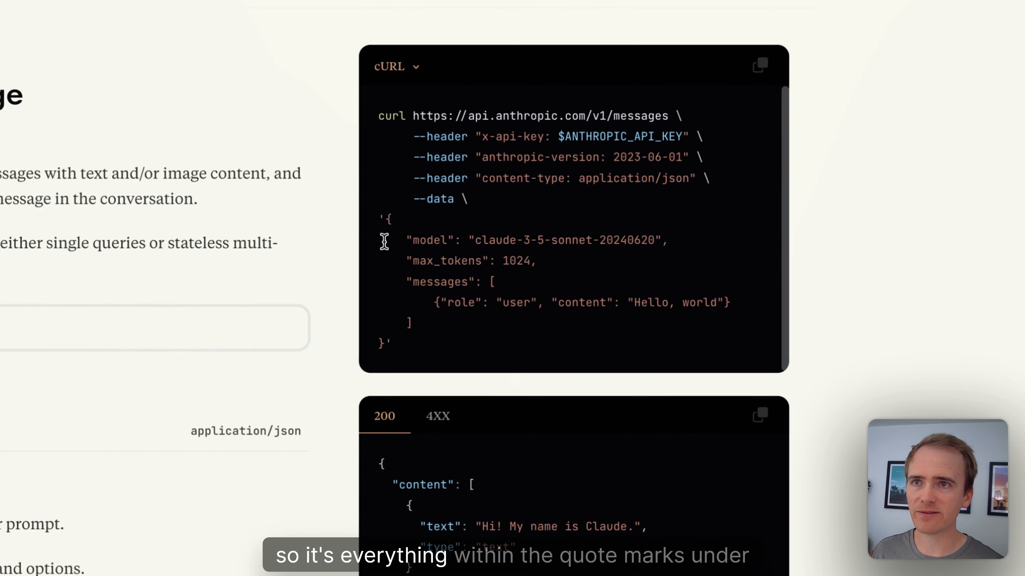
left_click_drag(649, 192, 647, 255)
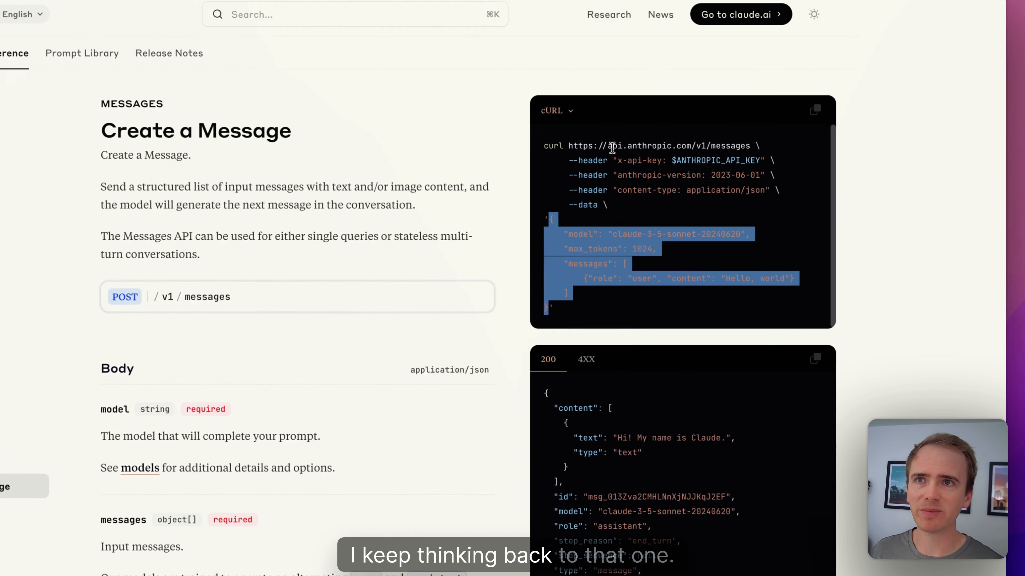
left_click_drag(569, 146, 746, 146)
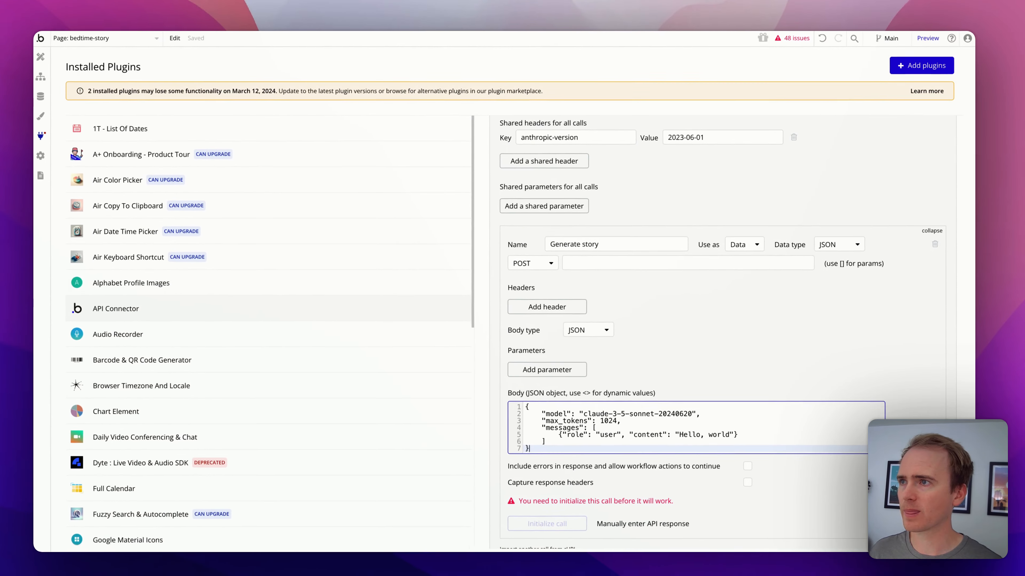
left_click(601, 260)
type("https://api.anthropic.com/v1/messages")
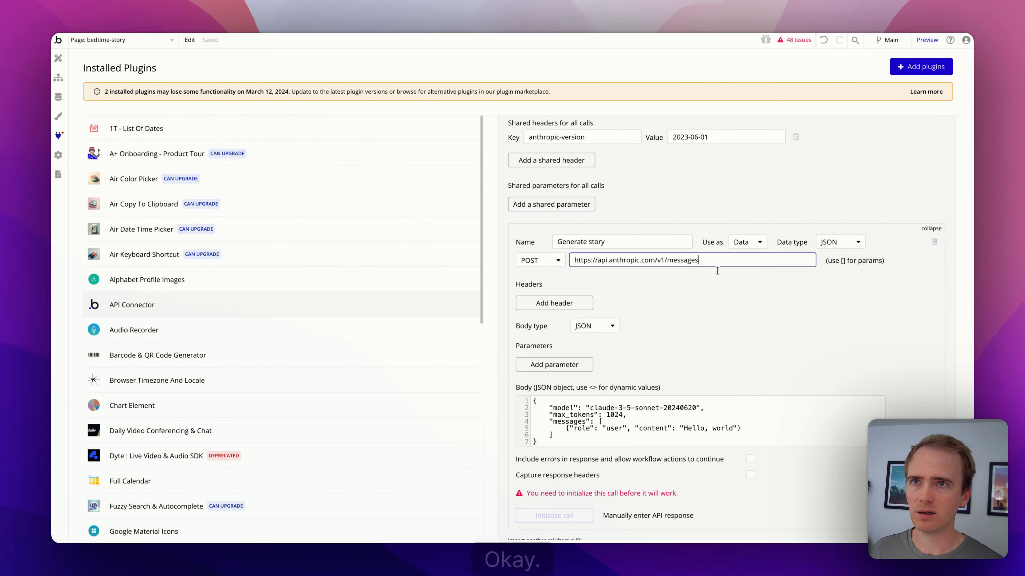
scroll(786, 232, "up", 4)
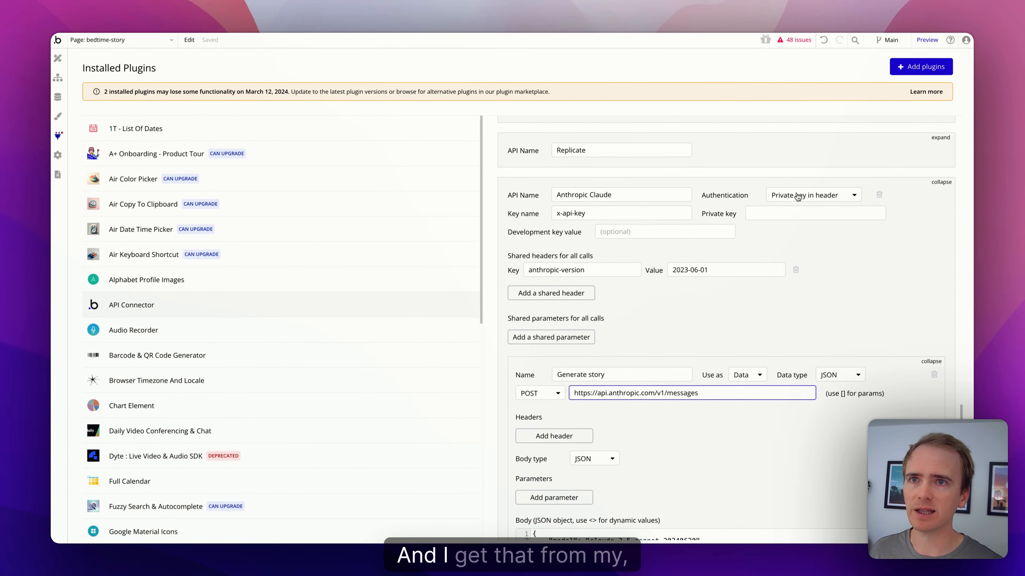
left_click(793, 212)
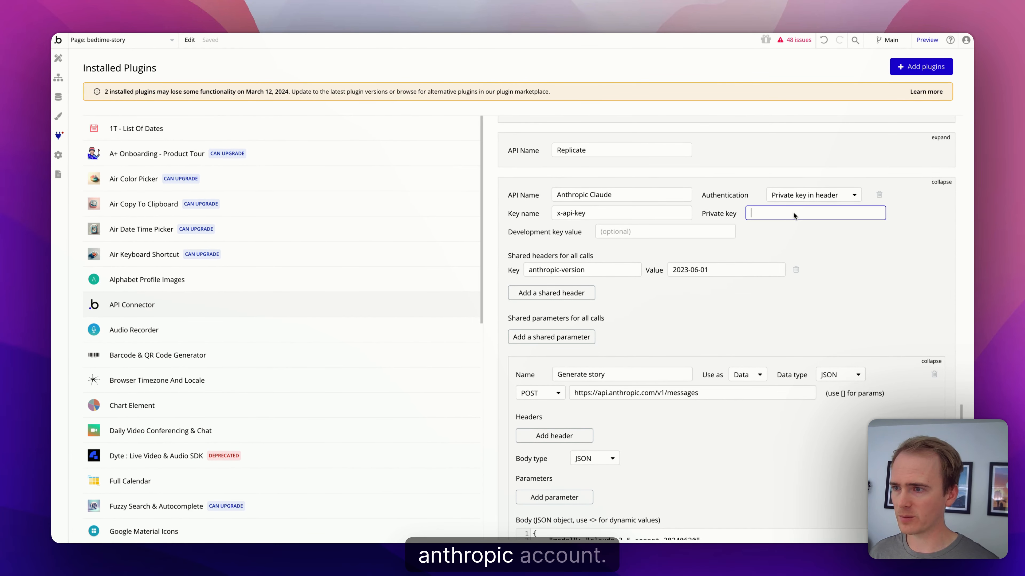
key("super+v")
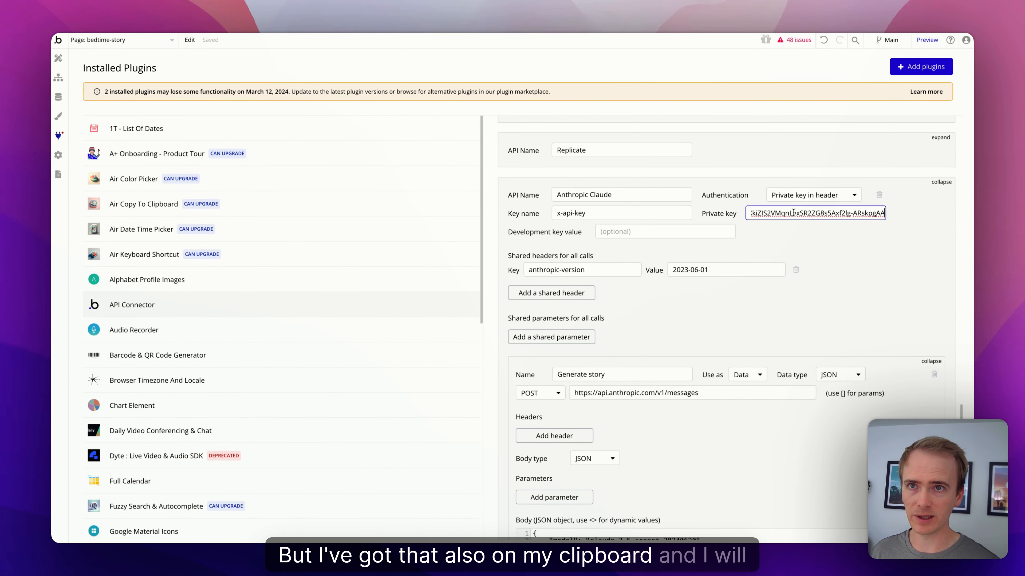
left_click(789, 230)
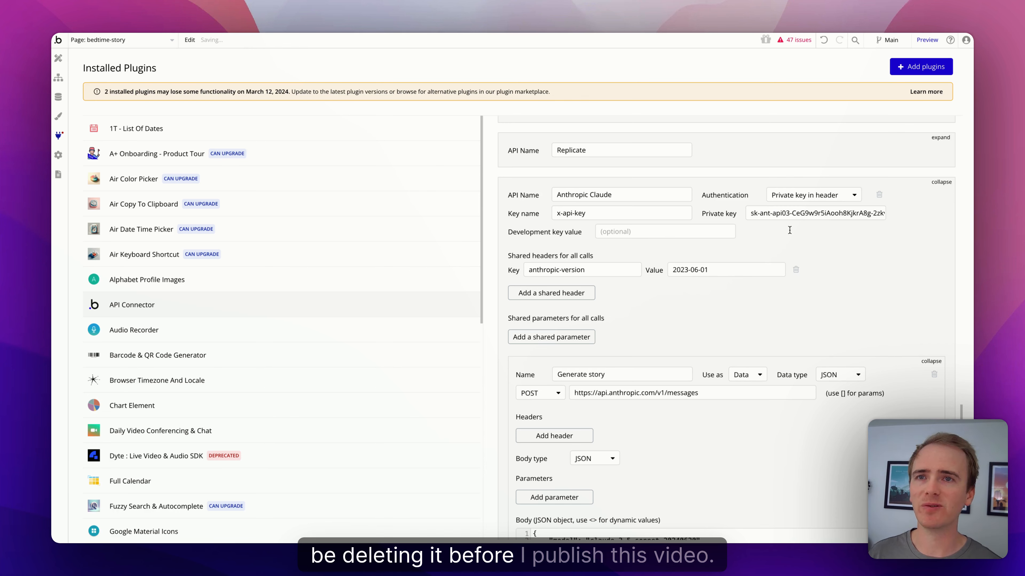
scroll(718, 234, "down", 5)
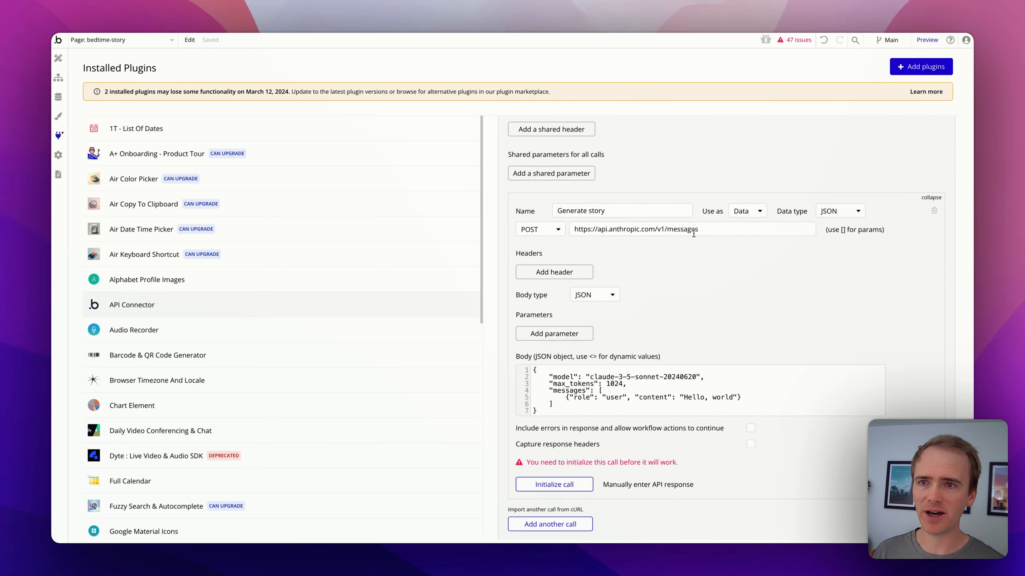
Step: Initialize the Generate story call, check the raw Claude greeting, and save the returned fields
left_click(754, 188)
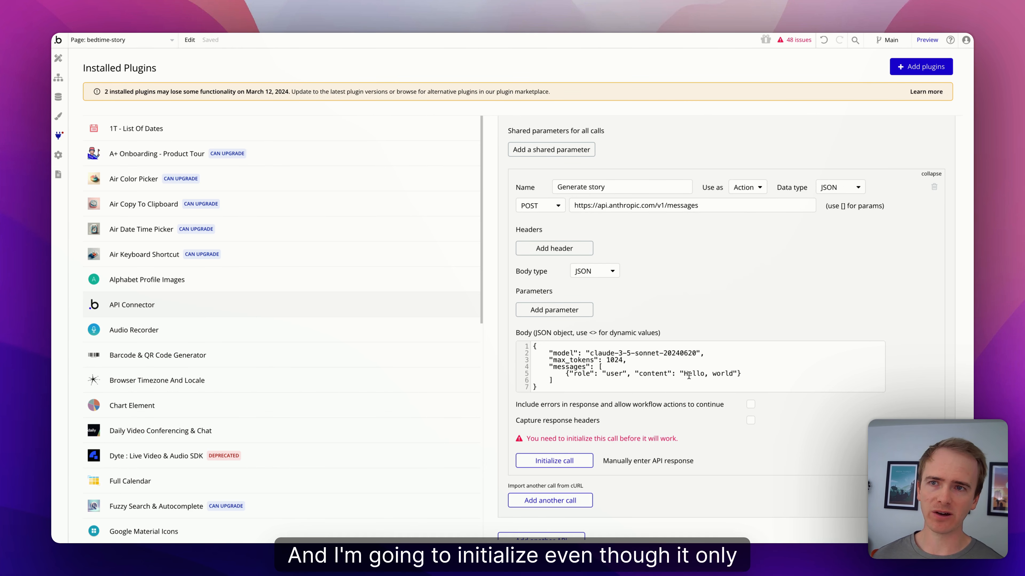
left_click(564, 462)
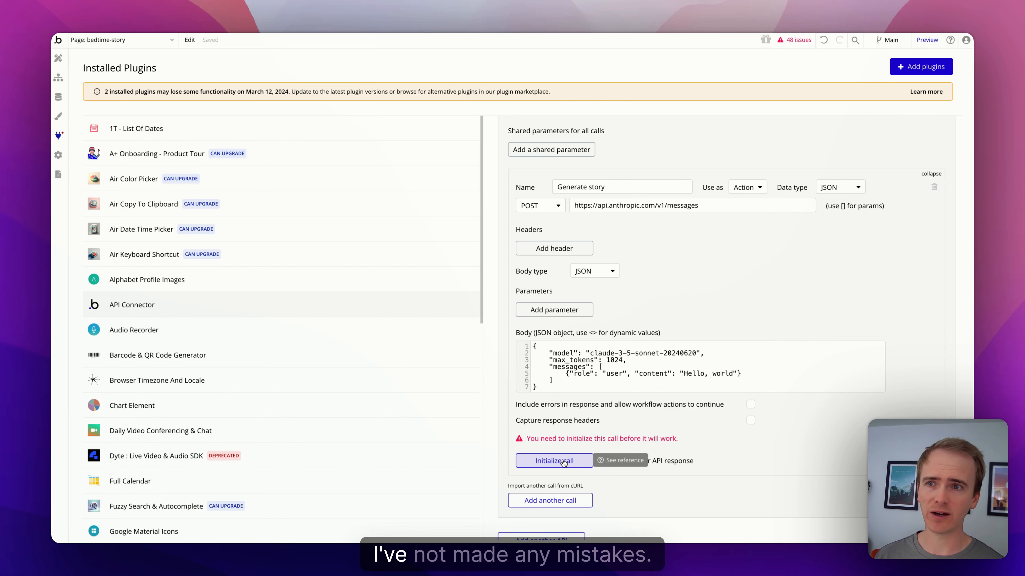
left_click(564, 462)
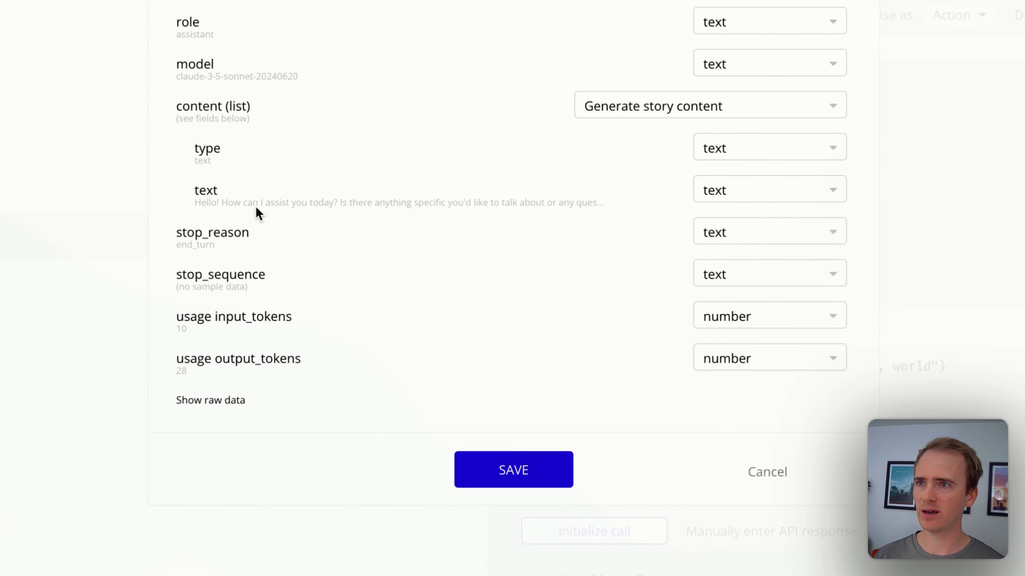
left_click(200, 410)
scroll(200, 409, "down", 5)
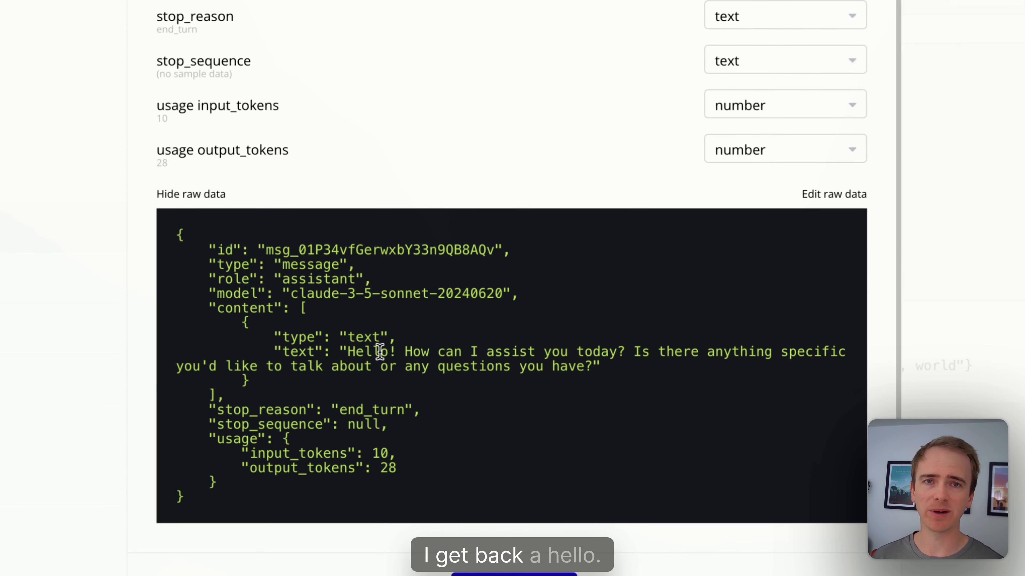
left_click(514, 575)
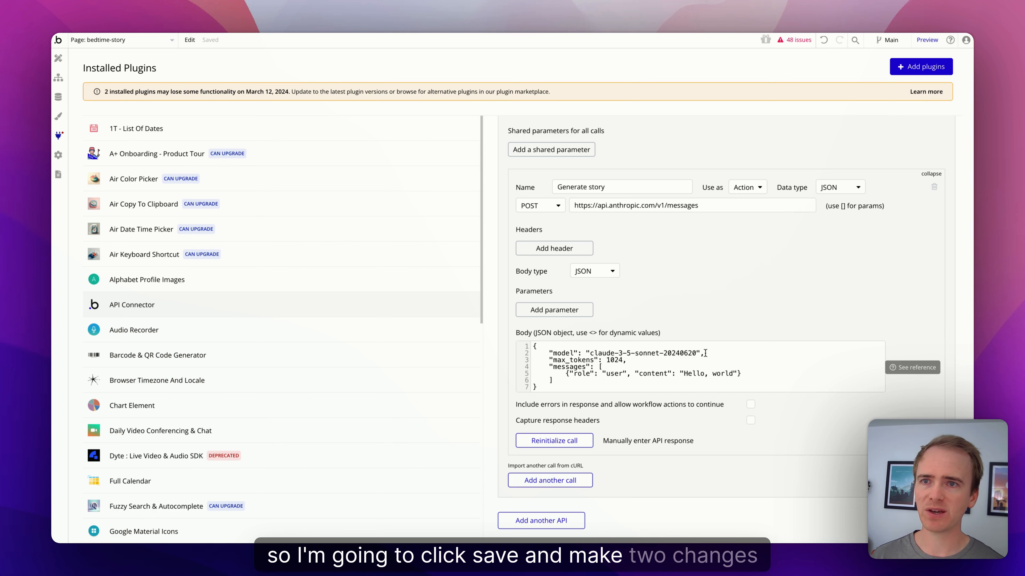
Step: Insert a new "system": "" line directly after the model line in the JSON body
left_click(706, 354)
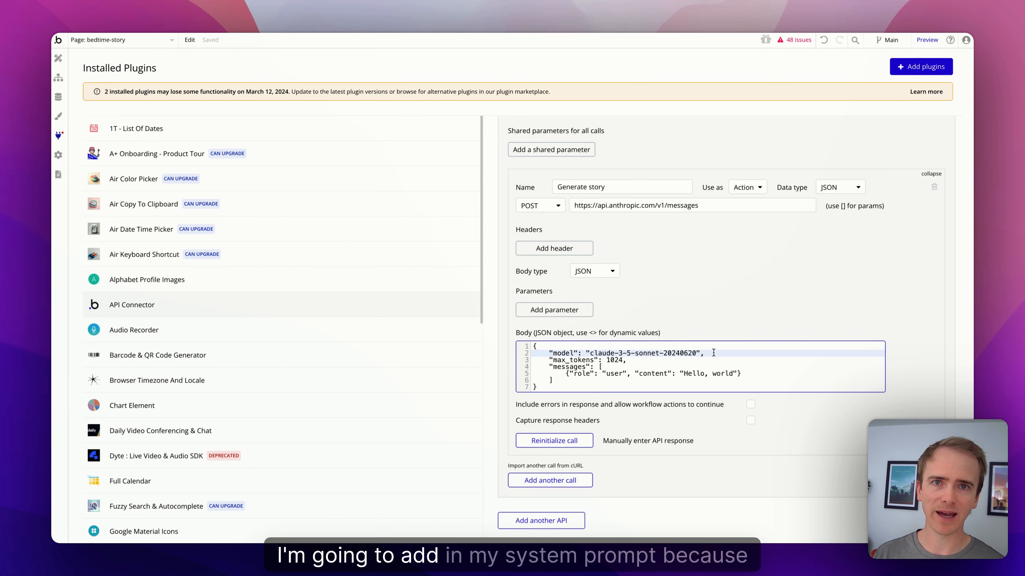
key("Return")
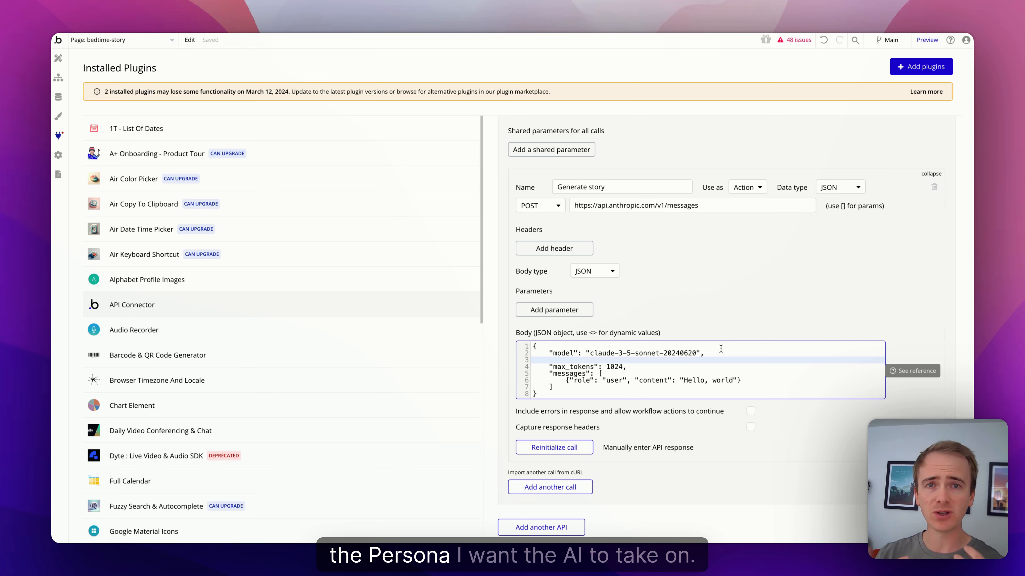
type("\"system\"")
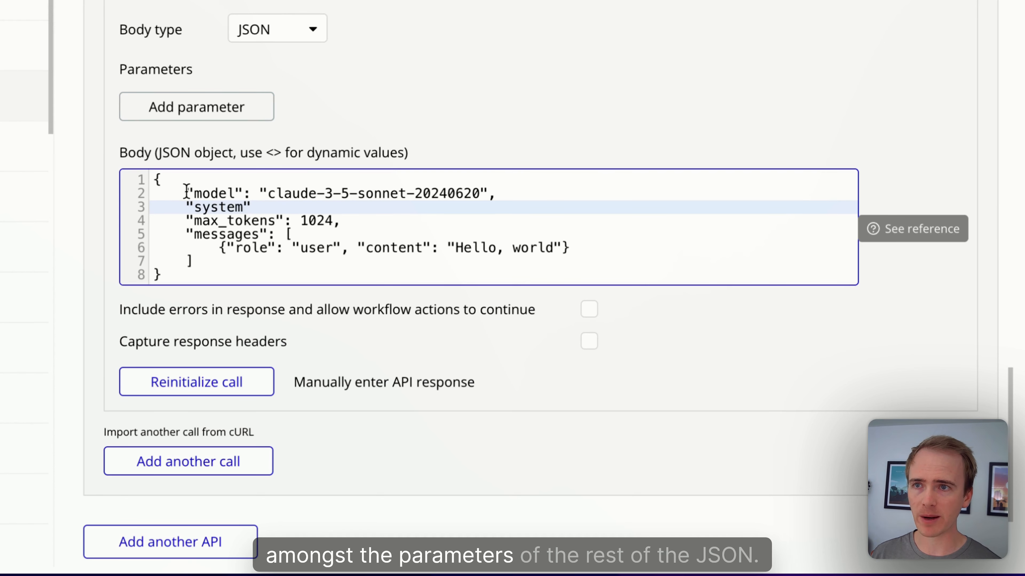
left_click_drag(185, 193, 268, 218)
left_click(276, 220)
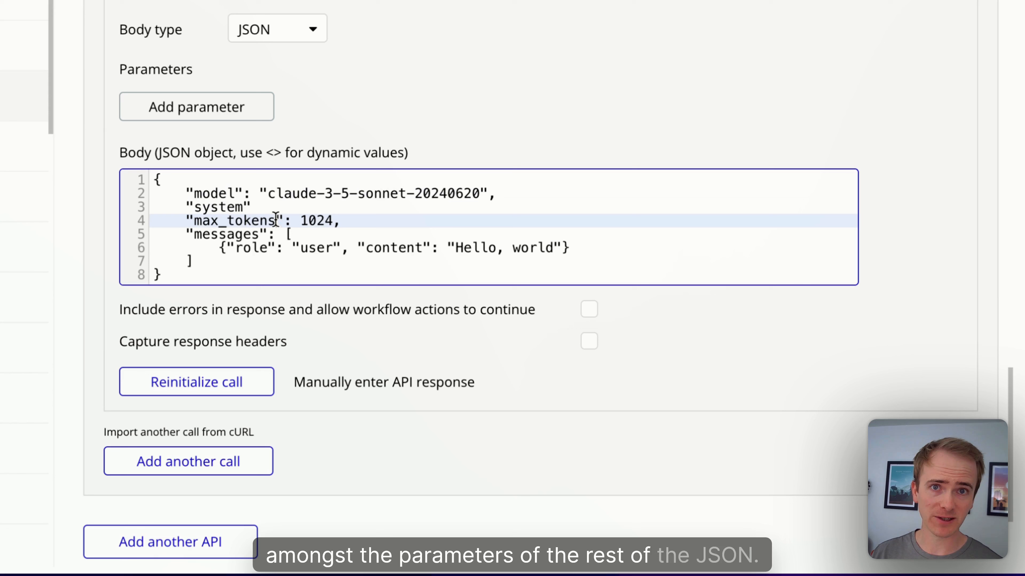
left_click(284, 245)
left_click(266, 208)
type(": ")
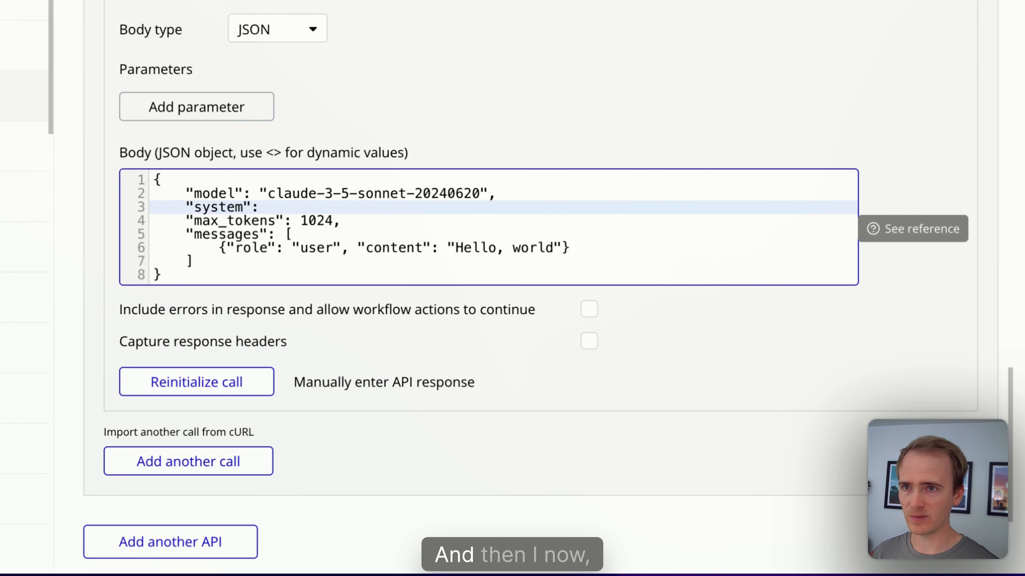
type("\"\"")
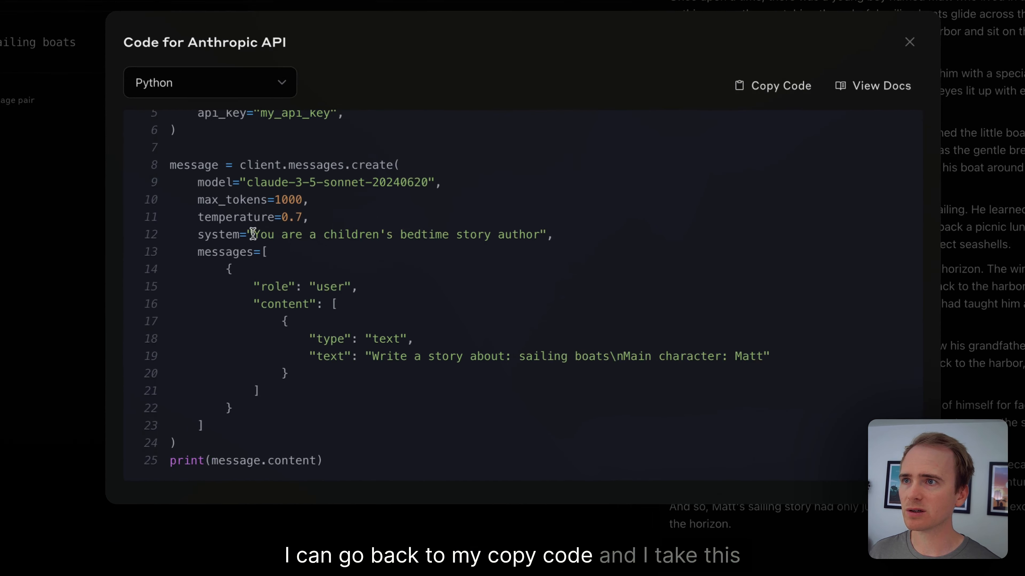
Step: Paste 'You are a children's bedtime story author' as the system value, then select the sailing story request
left_click_drag(332, 272, 504, 272)
left_click_drag(518, 186, 565, 193)
key("super+c")
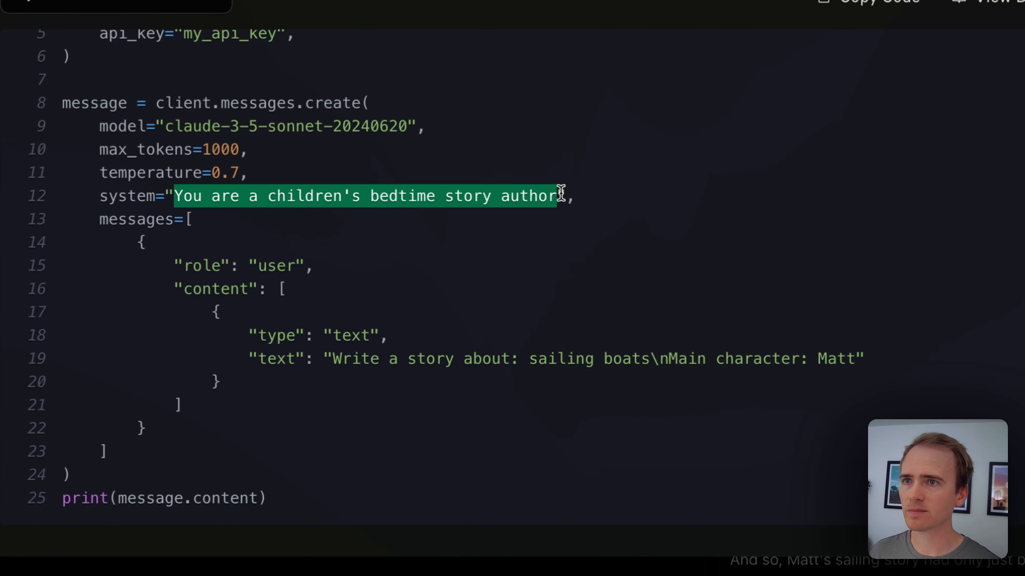
left_click(552, 193)
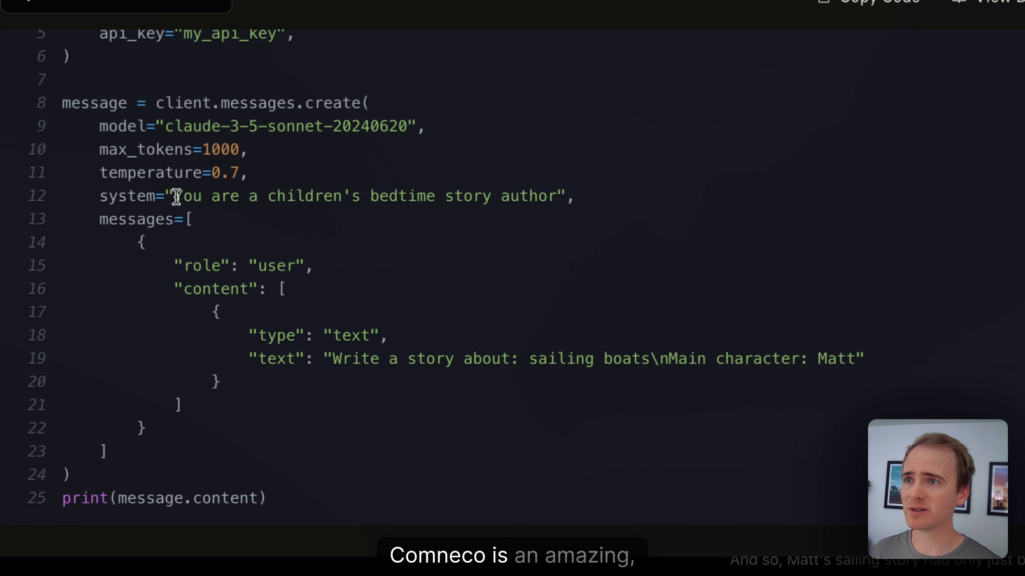
left_click_drag(176, 197, 541, 200)
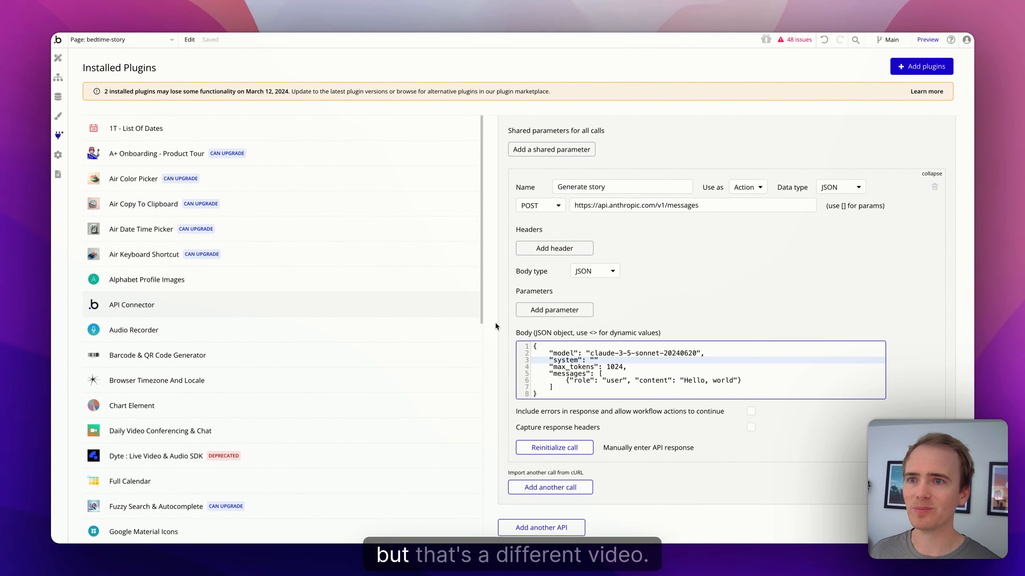
key("super+v")
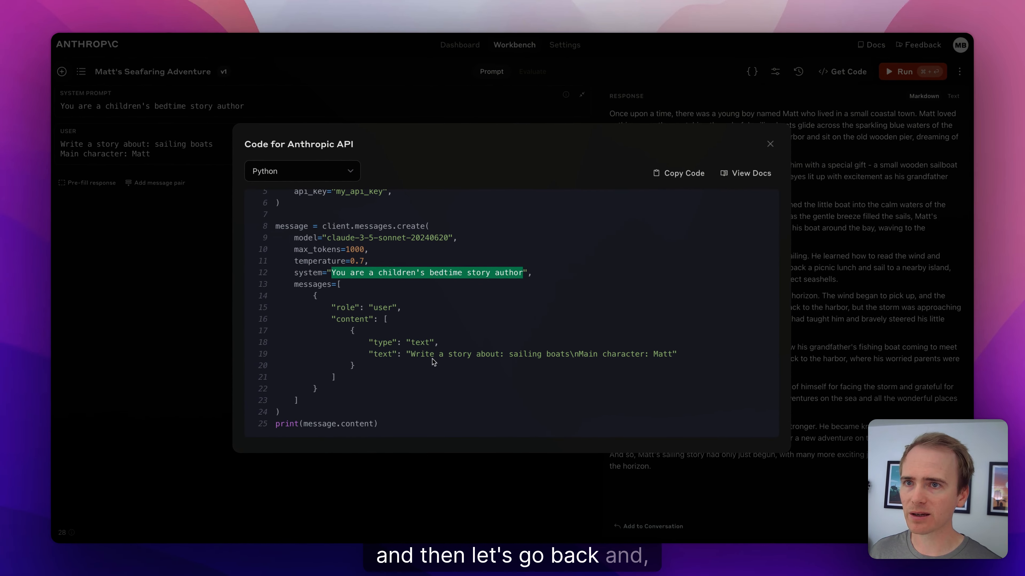
left_click_drag(409, 354, 672, 354)
key("ctrl+c")
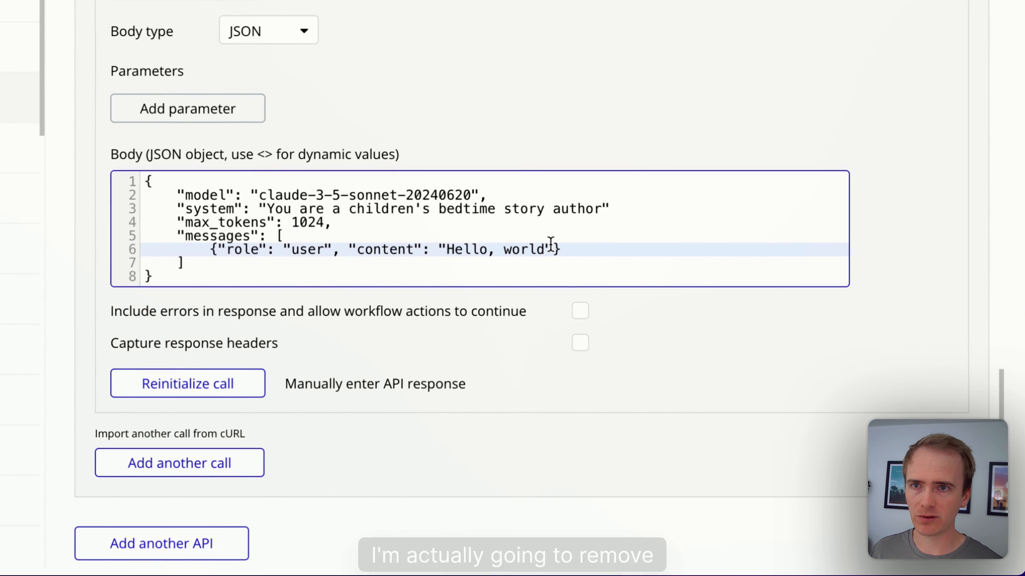
Step: Replace the 'Hello, world' message content with a <prompt> parameter
left_click_drag(551, 243, 488, 241)
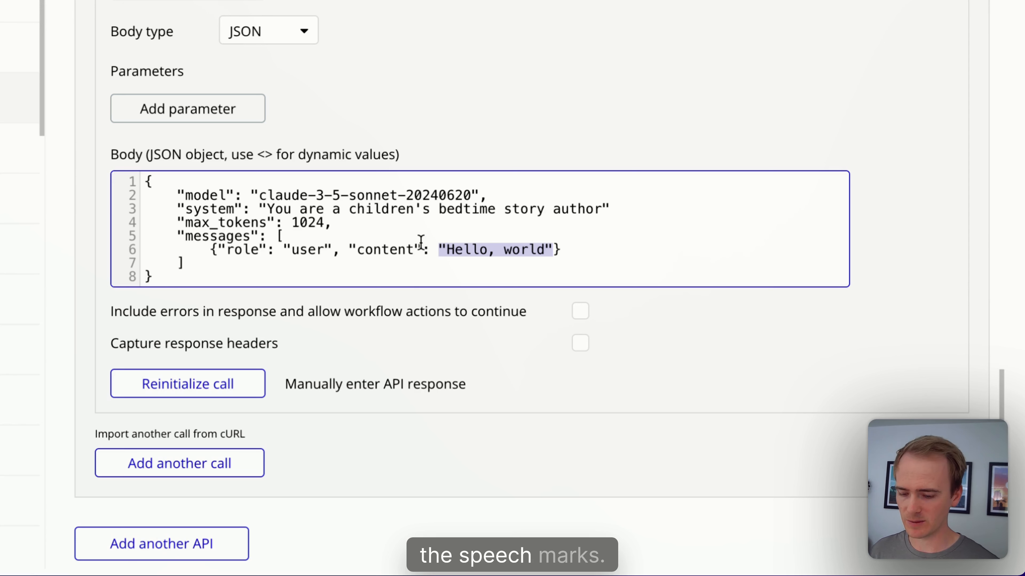
key("ctrl+v")
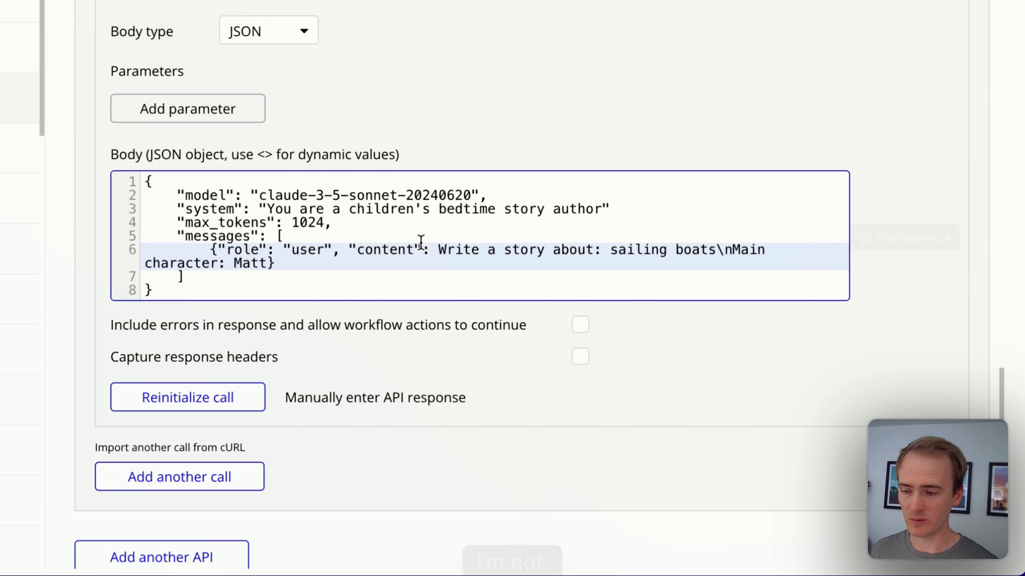
key("ctrl+z")
type("<")
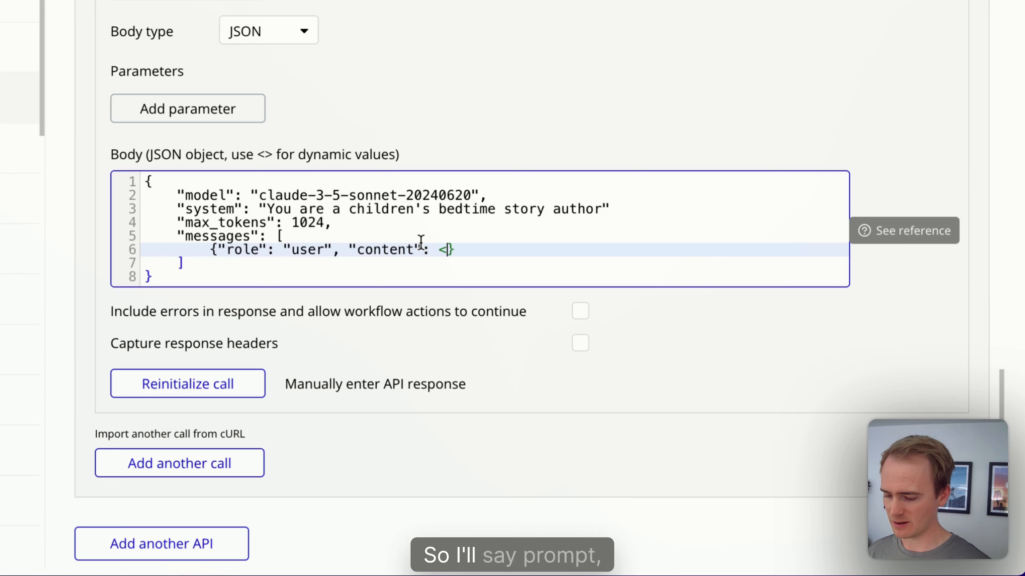
type("prompt>")
left_click(517, 158)
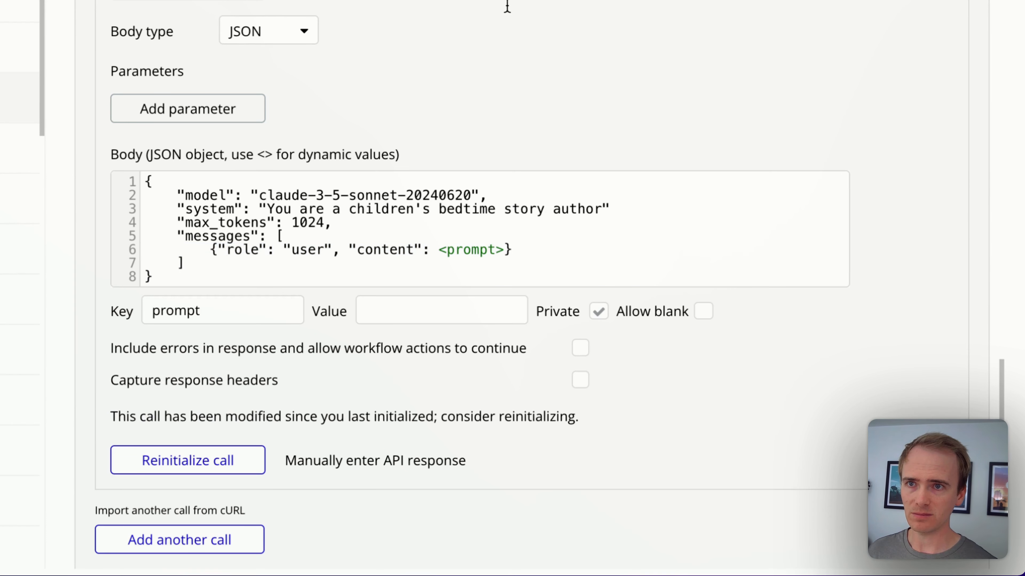
Step: Give <prompt> the quoted sailing boats story request as its test value and make it non-private
left_click(431, 315)
key("ctrl+v")
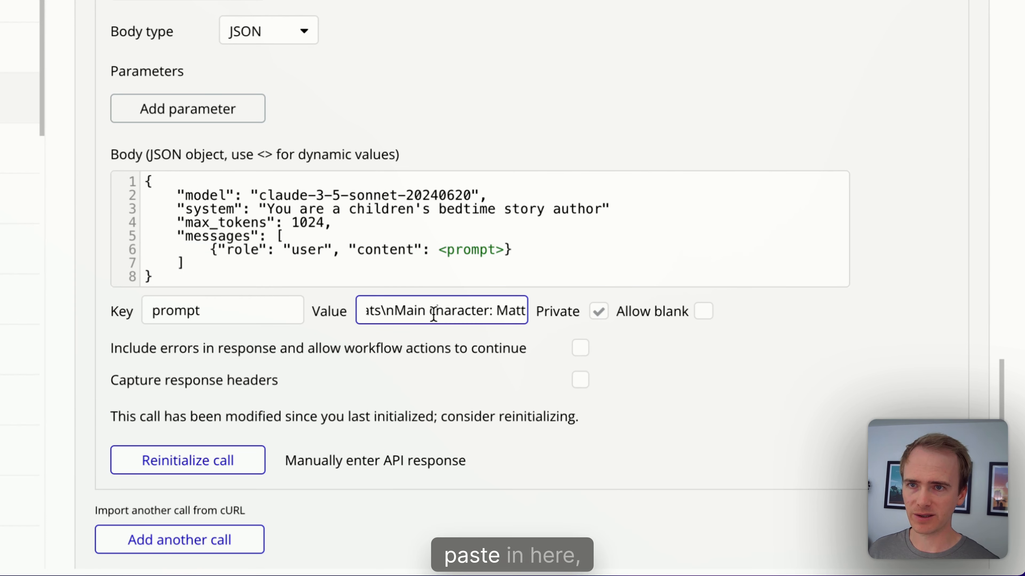
left_click_drag(434, 315, 261, 294)
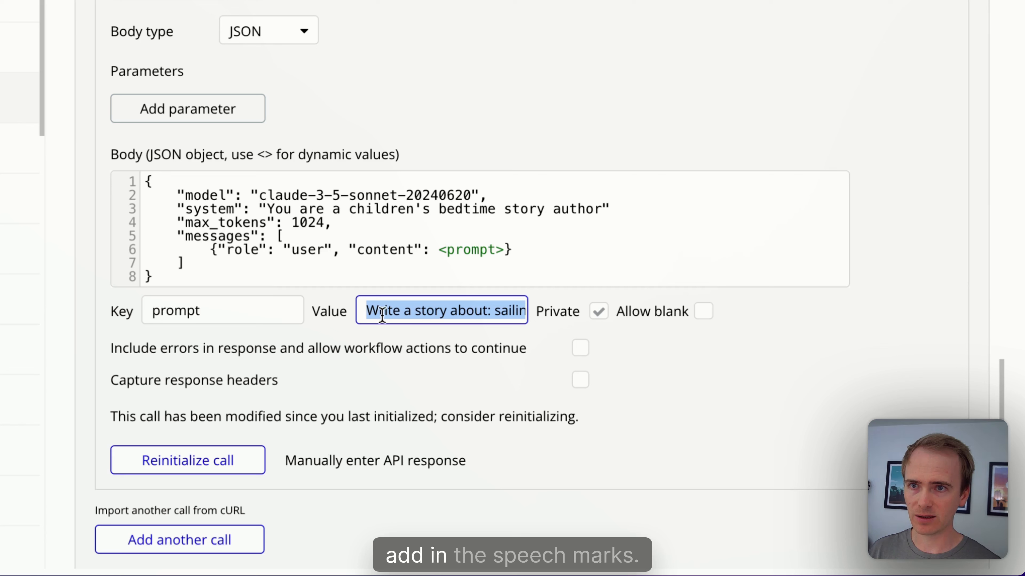
left_click(368, 311)
type("\"")
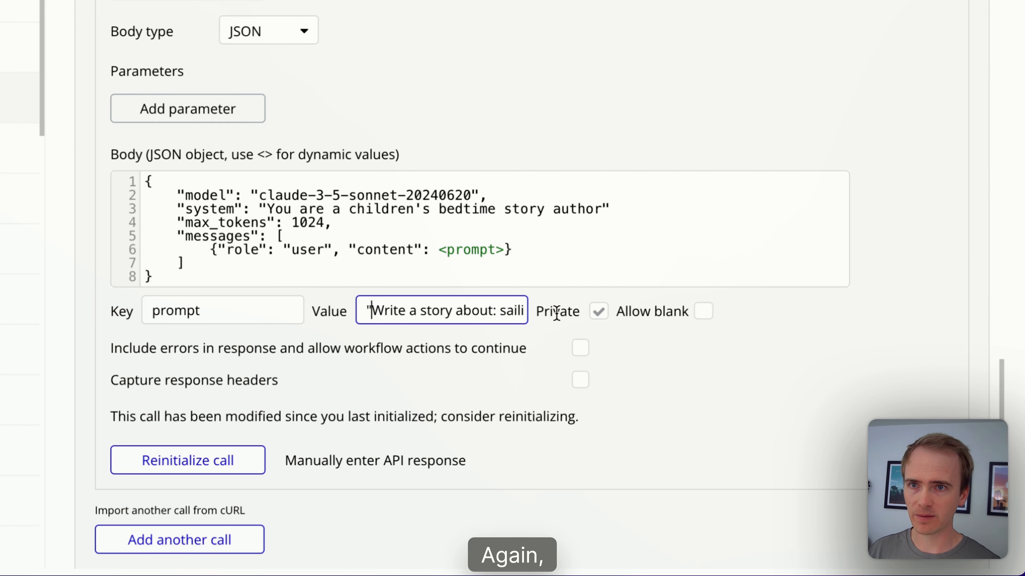
left_click(599, 314)
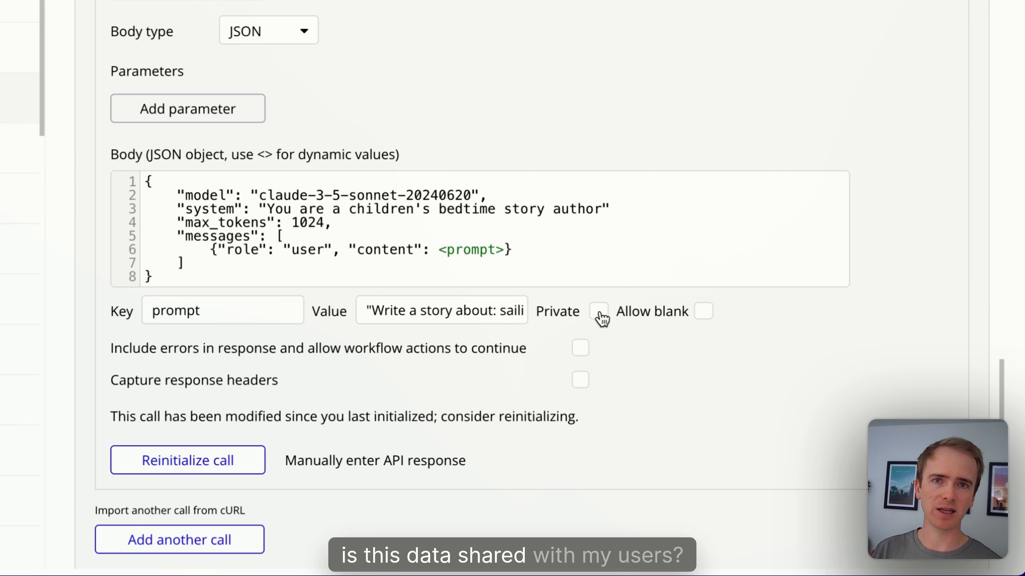
scroll(601, 319, "up", 7)
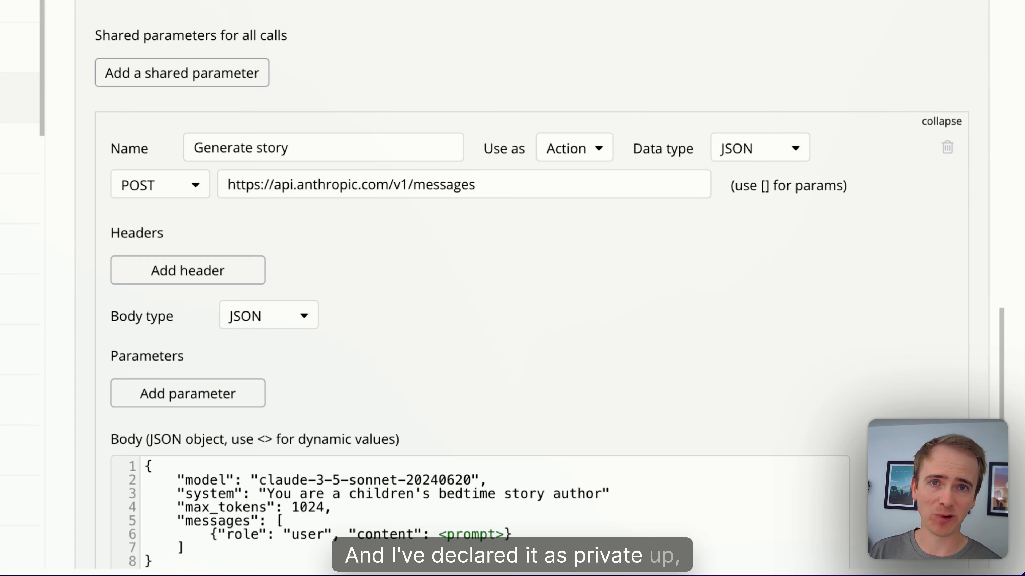
scroll(556, 33, "down", 10)
Step: Reinitialize the call, add a backslash after 'about' in the prompt value, and retry after the error
left_click(153, 343)
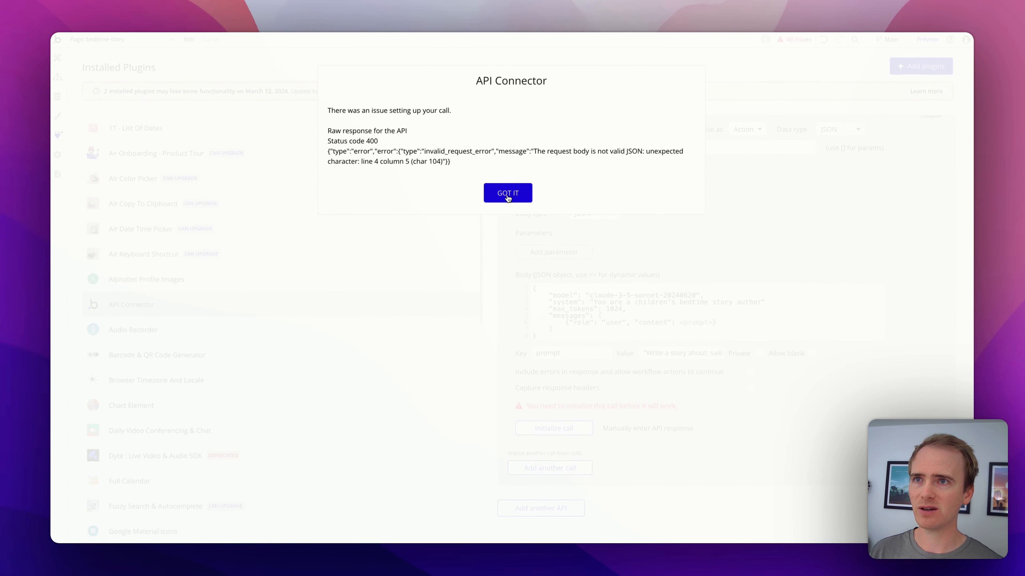
left_click(508, 193)
left_click_drag(645, 353, 678, 353)
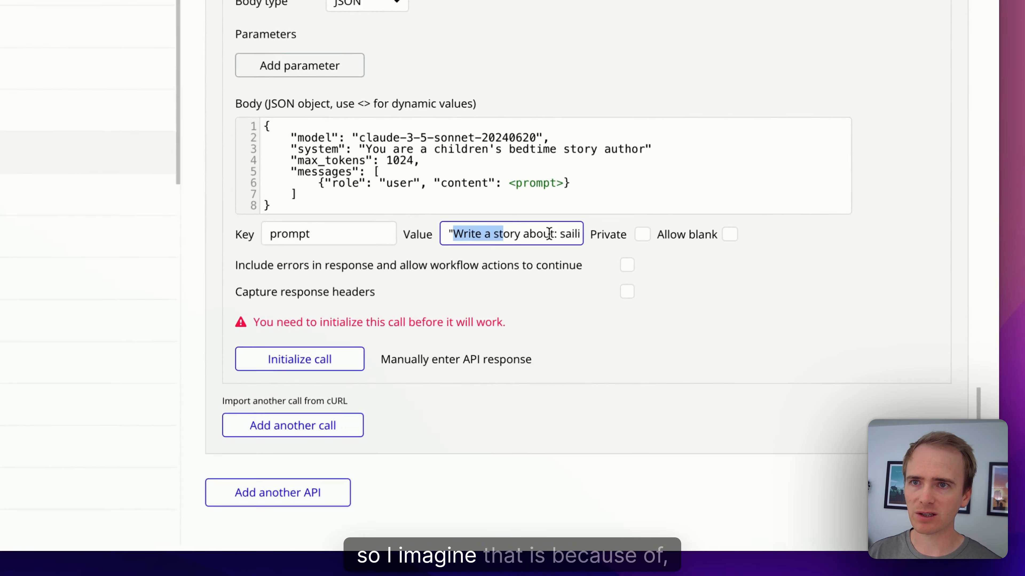
left_click(550, 234)
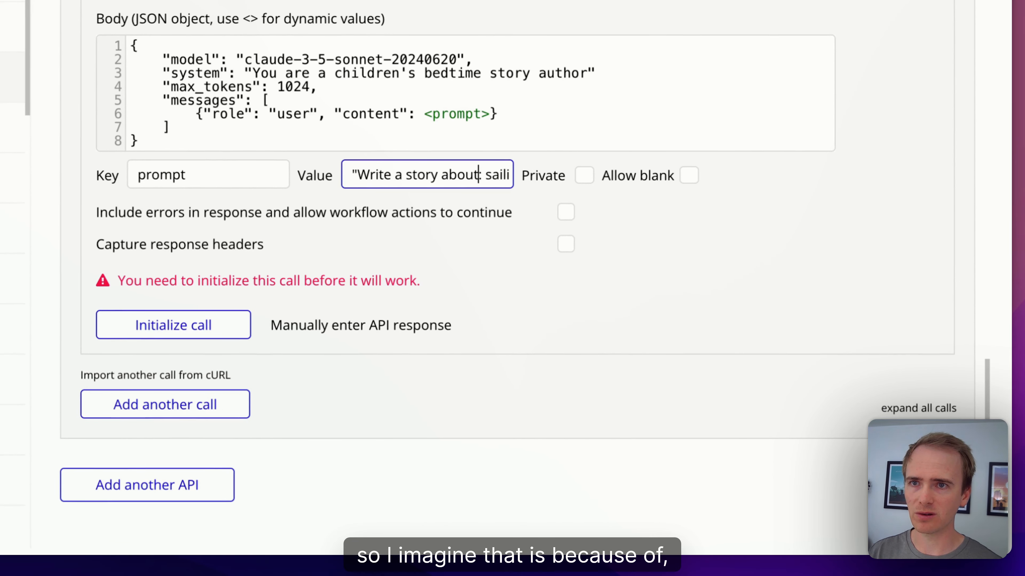
type("\\")
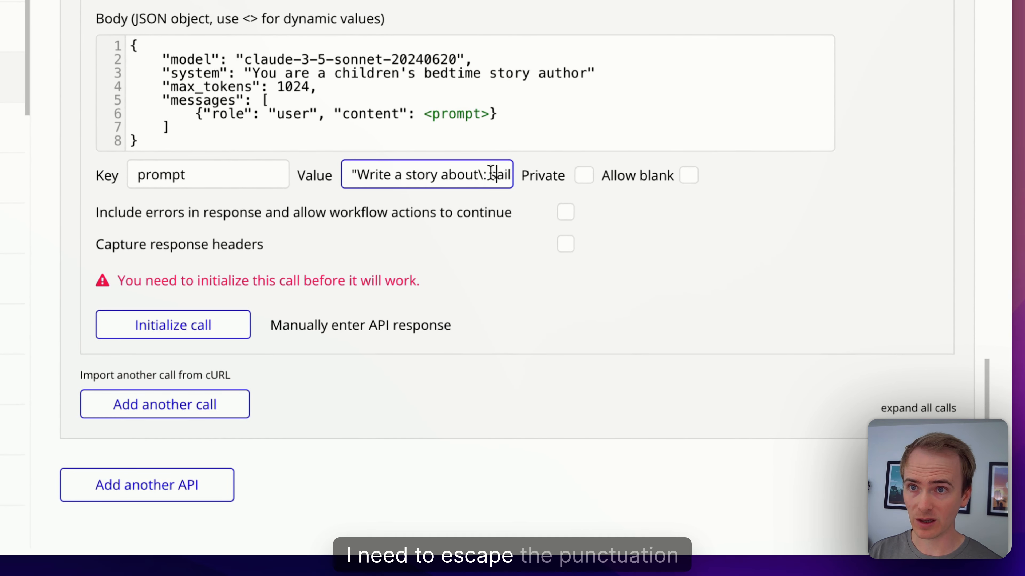
key("Right")
key("Right")
key("Right")
key("Right")
key("Right")
key("Right")
key("Right")
key("Right")
key("Right")
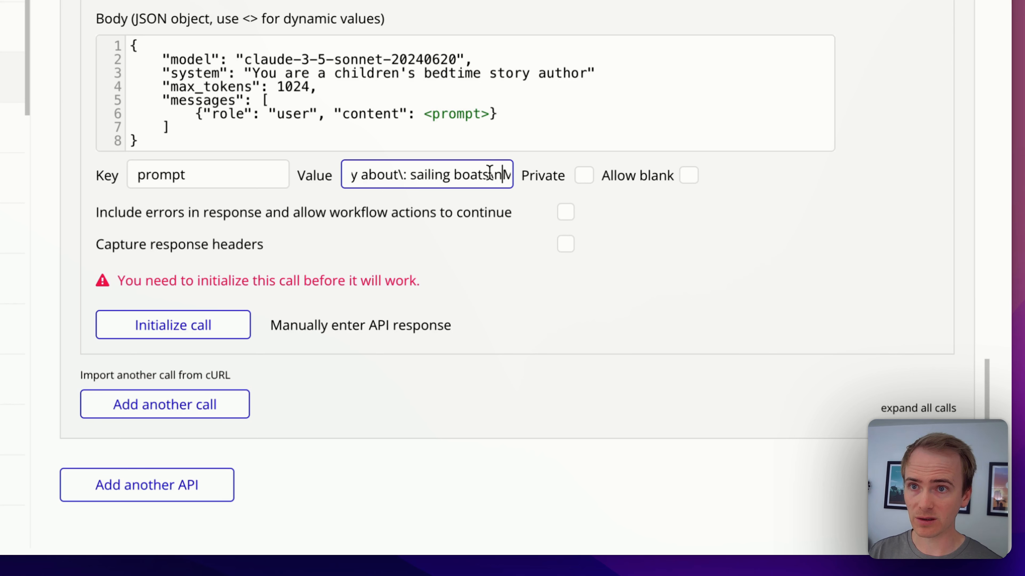
key("Right")
key("Right")
key("Right")
key("Right")
key("Right")
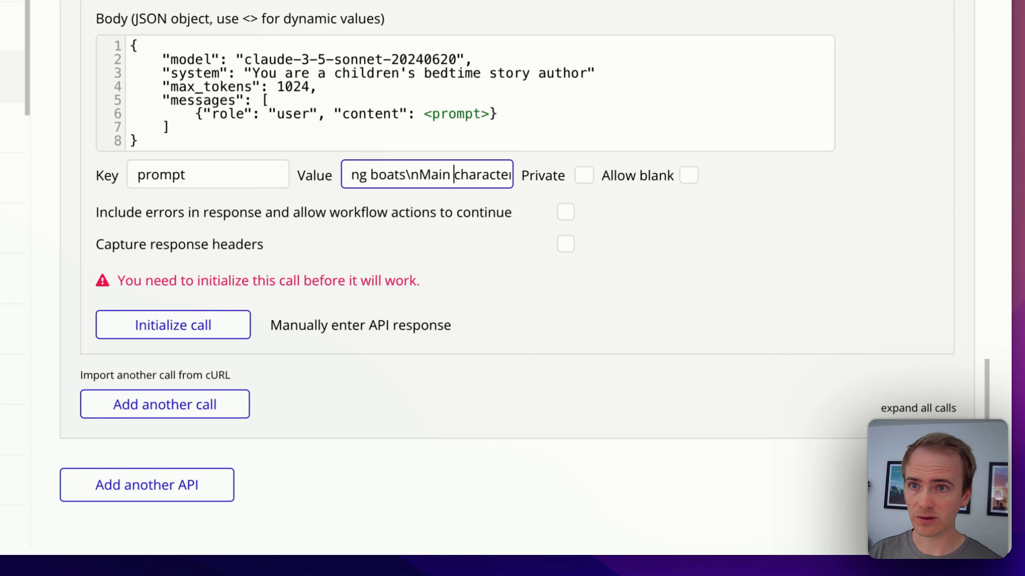
key("Right")
key("Right")
key("Right")
key("Right")
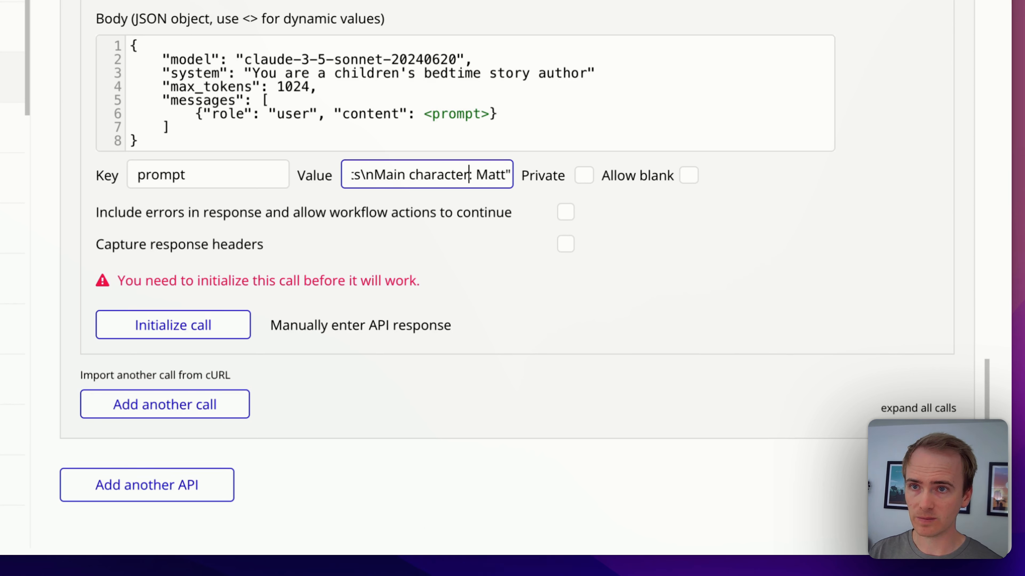
left_click(263, 282)
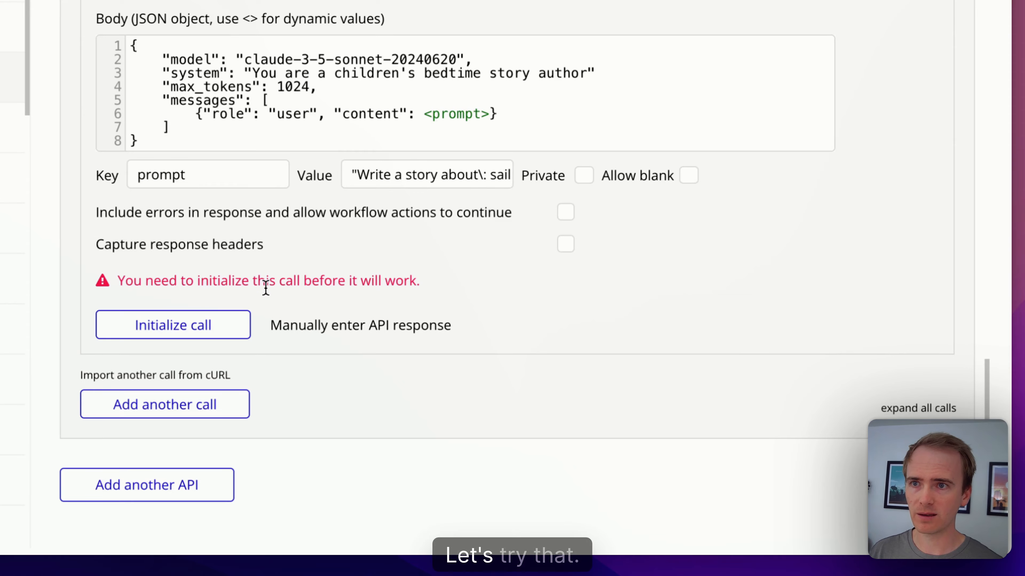
left_click(173, 325)
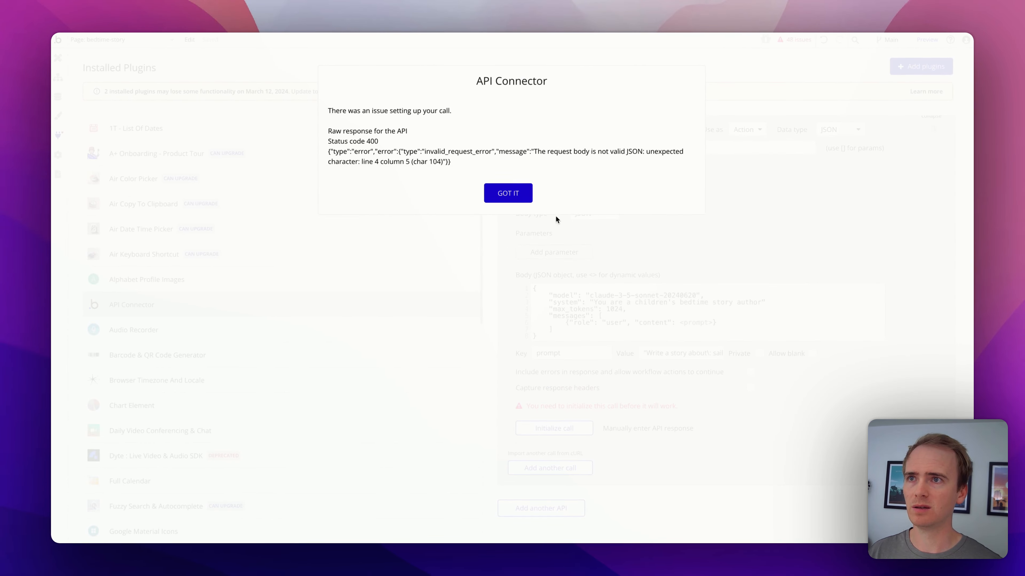
left_click(522, 192)
Step: Delete the escaped colon before Matt and the line break before Main, then retry initializing
left_click_drag(672, 352, 719, 357)
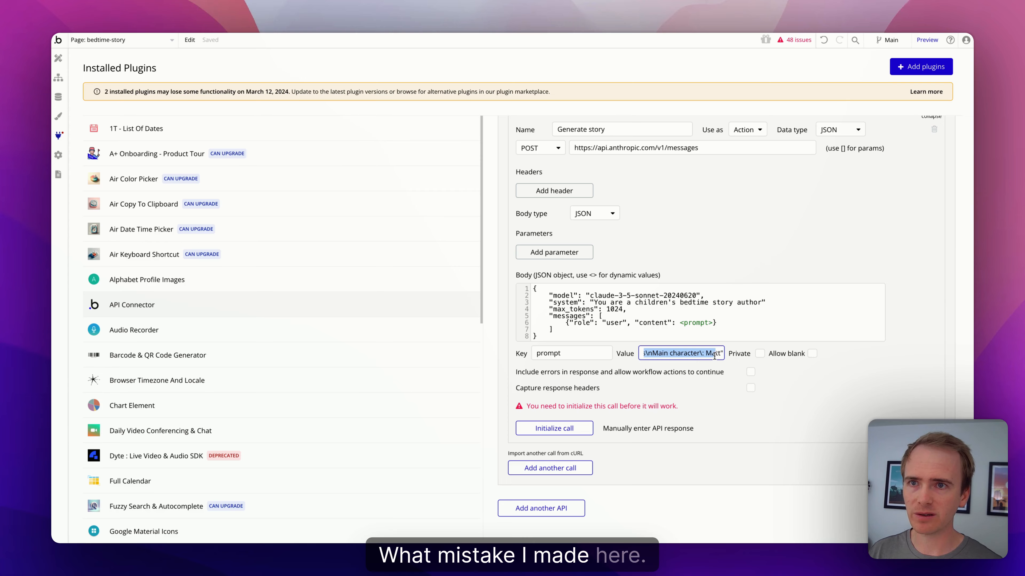
left_click(705, 354)
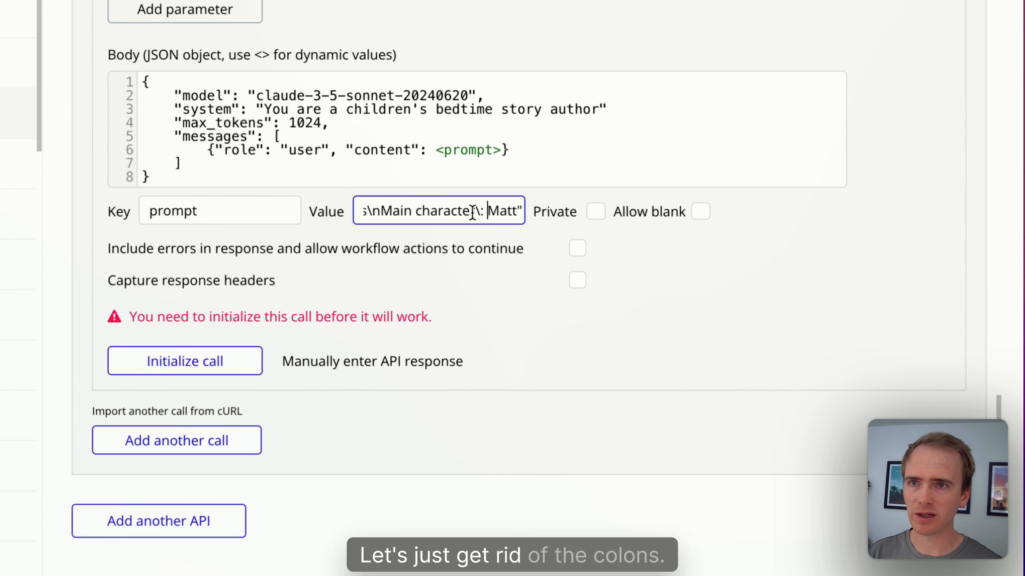
left_click(483, 211)
key("BackSpace")
key("BackSpace")
left_click_drag(459, 211, 325, 211)
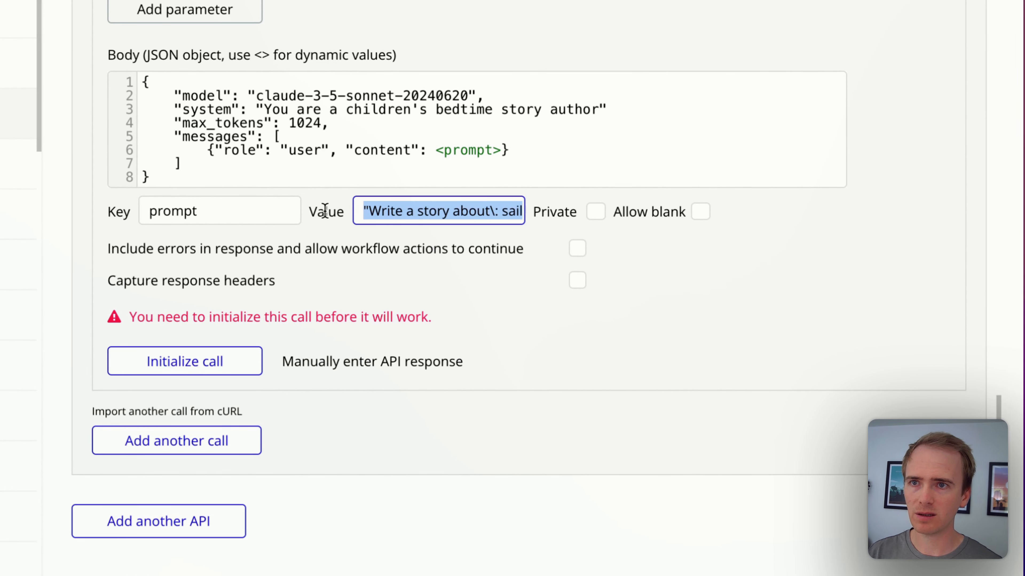
left_click(442, 212)
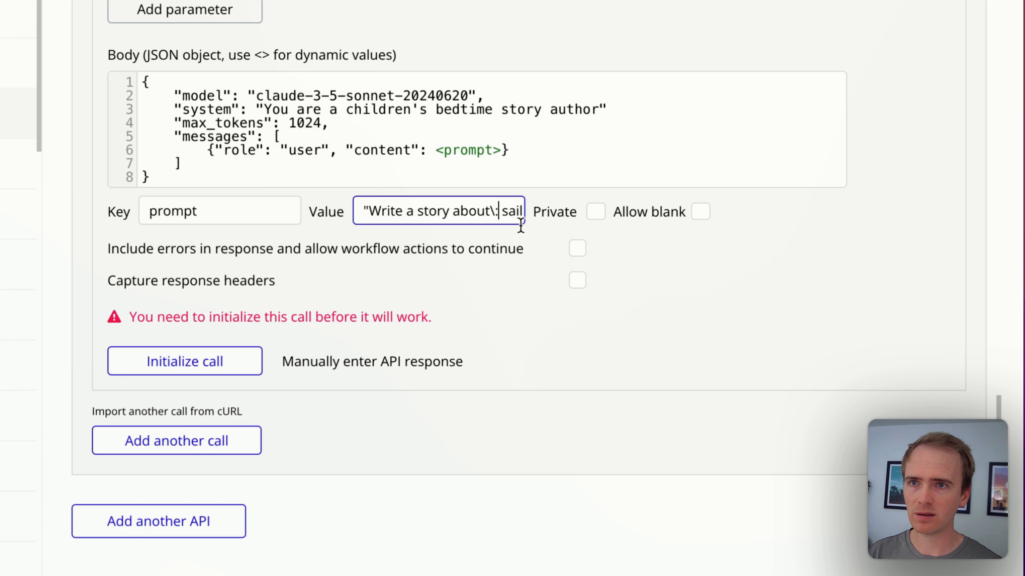
left_click_drag(491, 209, 576, 220)
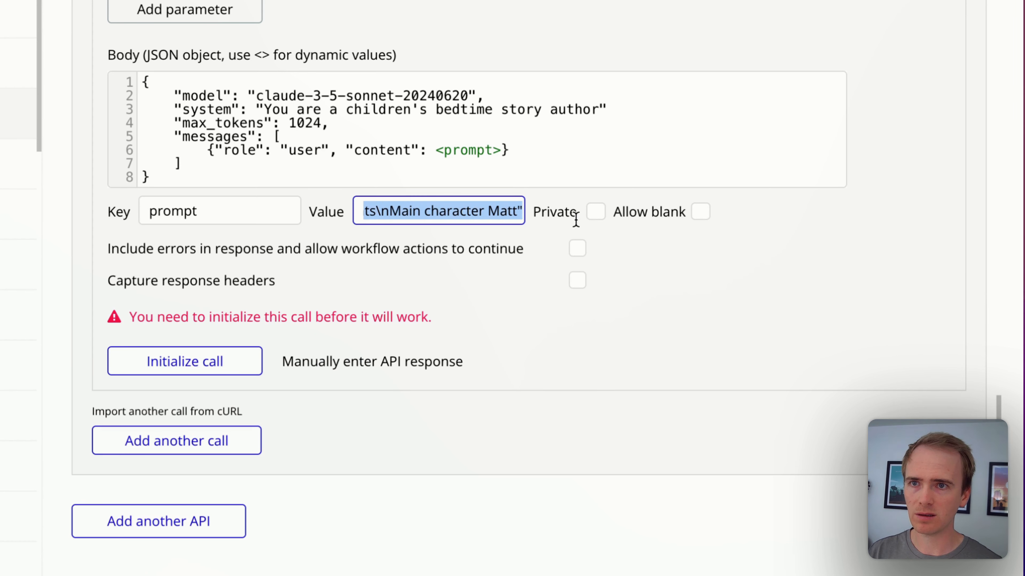
left_click(393, 210)
key("BackSpace")
key("BackSpace")
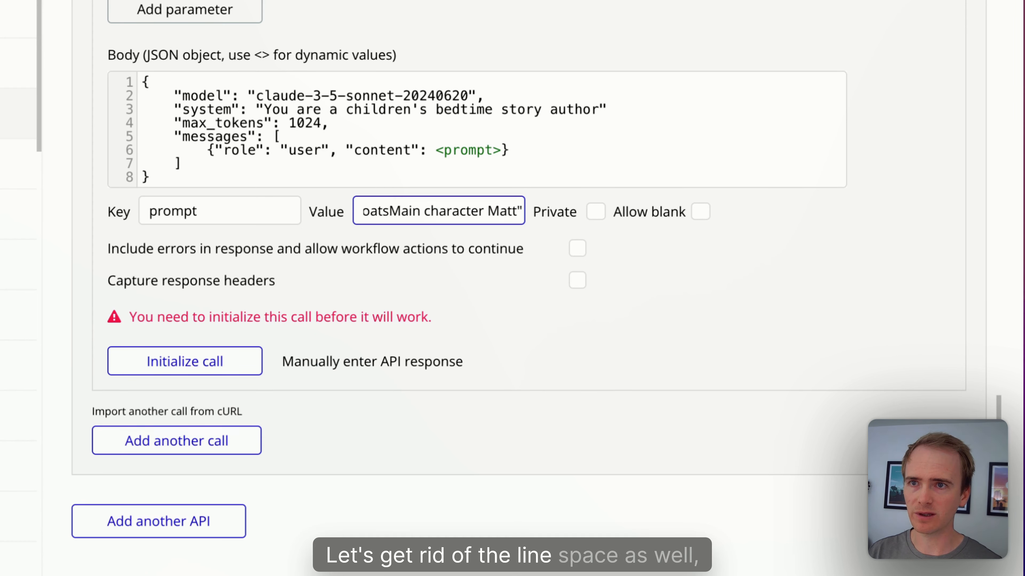
left_click(210, 361)
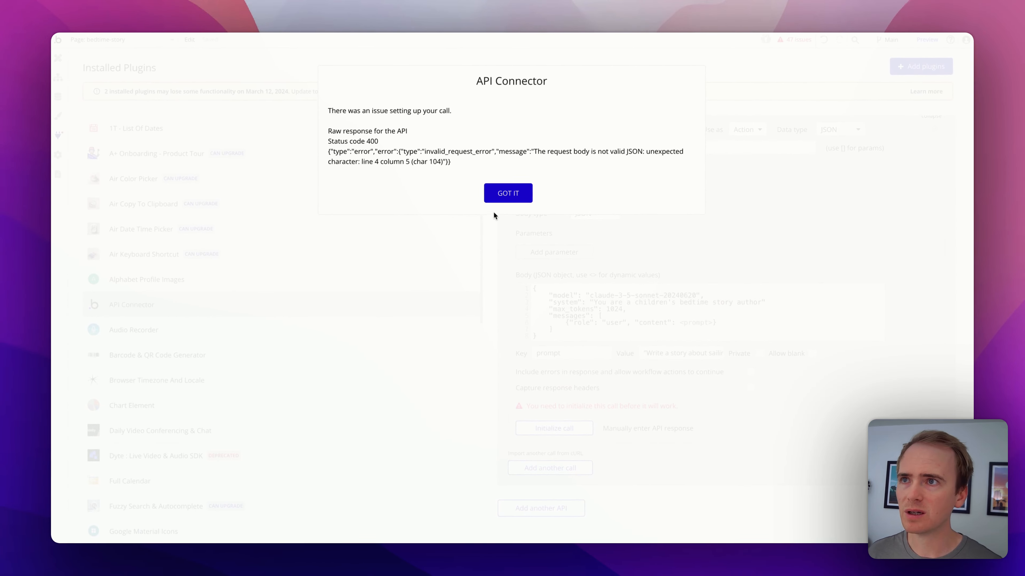
left_click(501, 199)
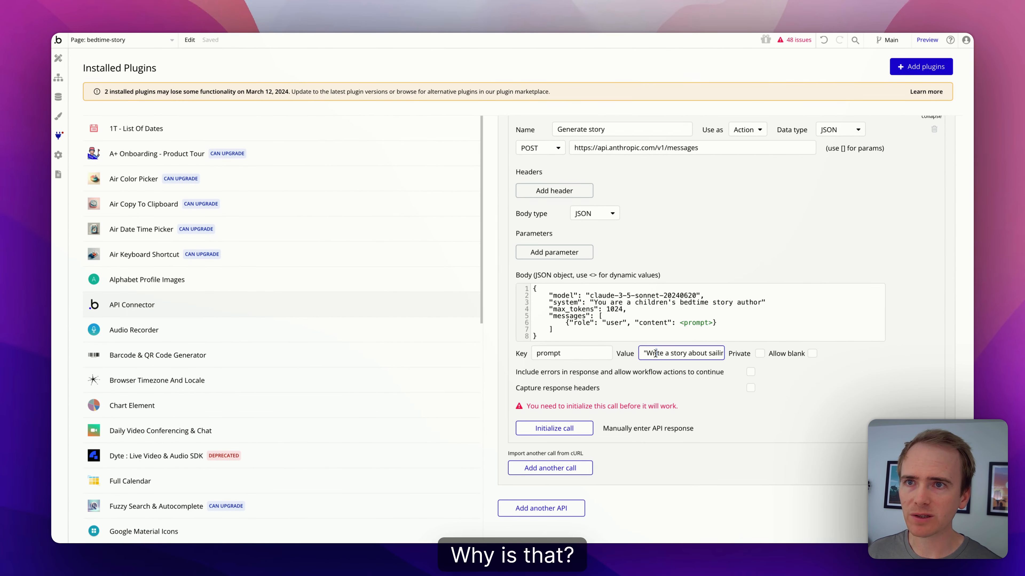
Step: Add the missing comma after the system line and initialize the call, reading the returned sailing story
left_click(788, 297)
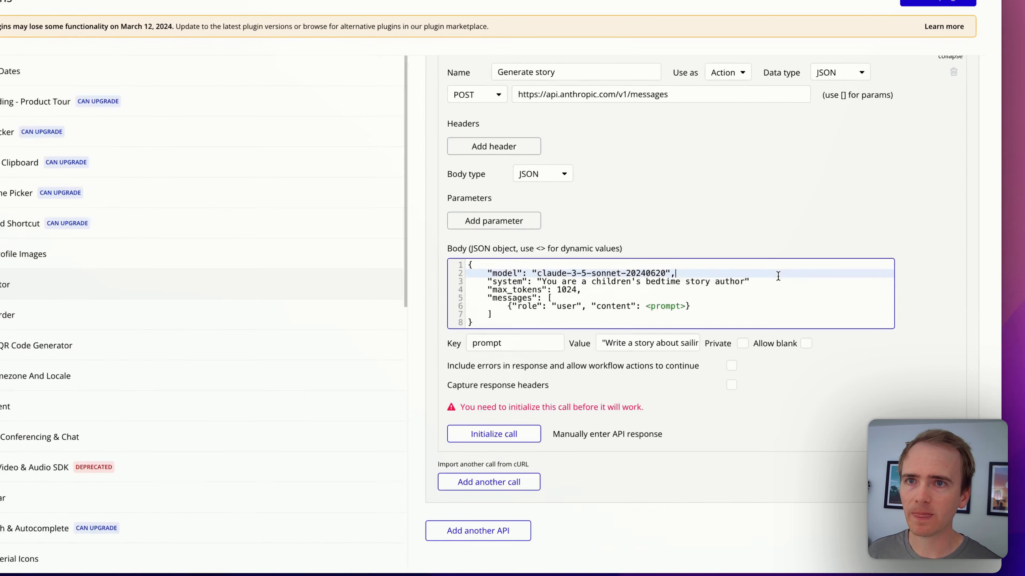
left_click(776, 281)
type(",")
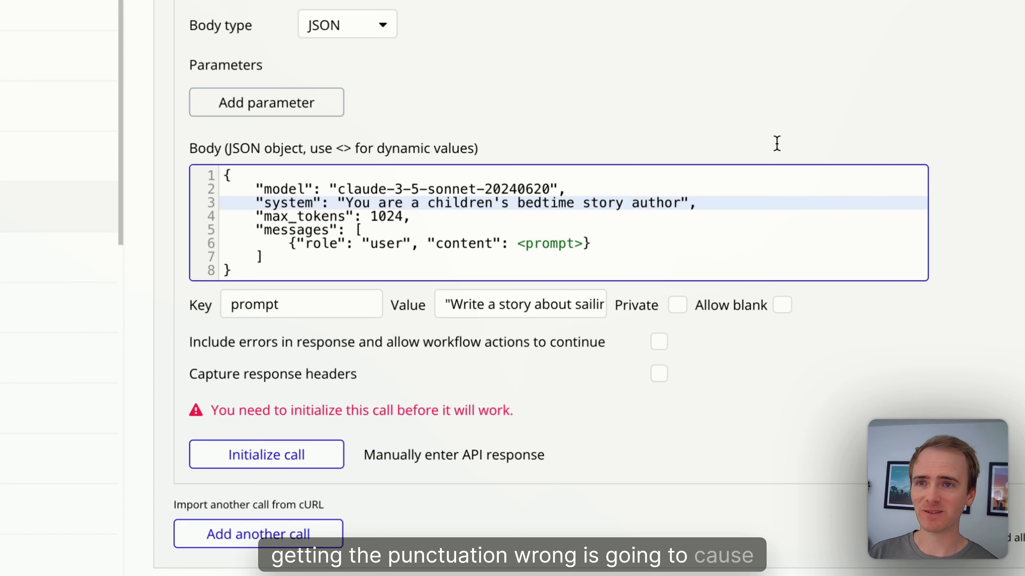
left_click(241, 455)
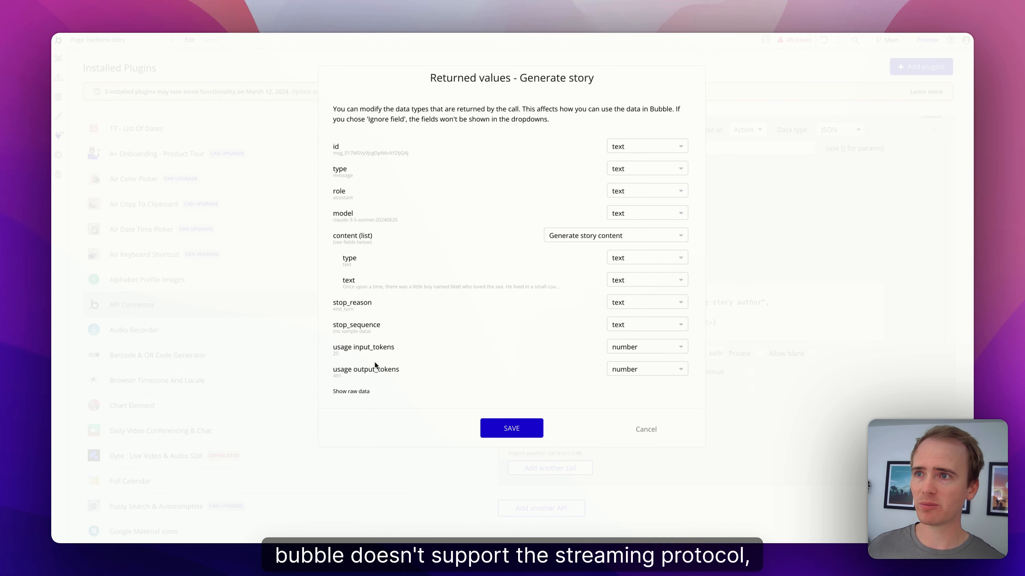
left_click(357, 392)
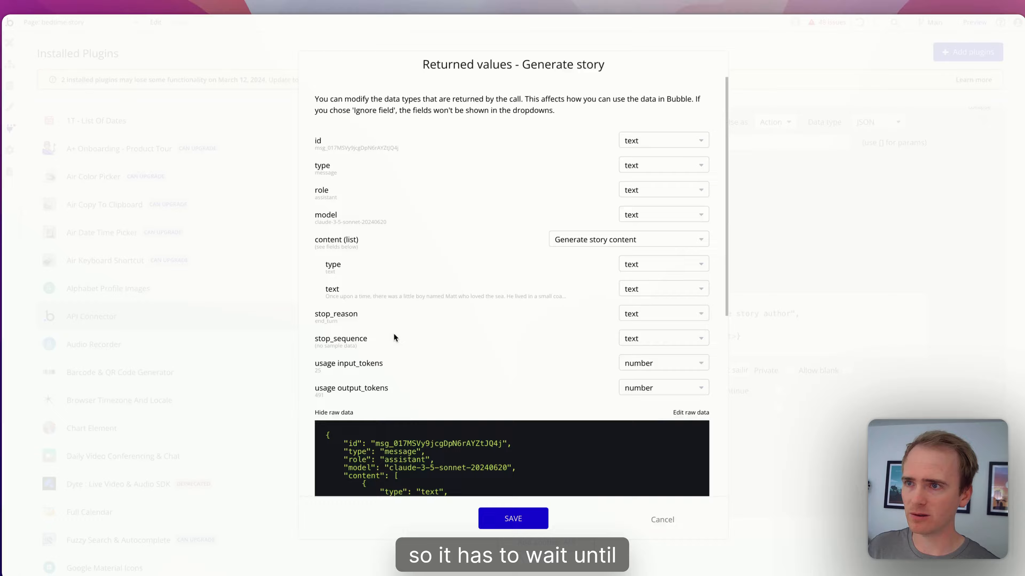
scroll(393, 333, "down", 5)
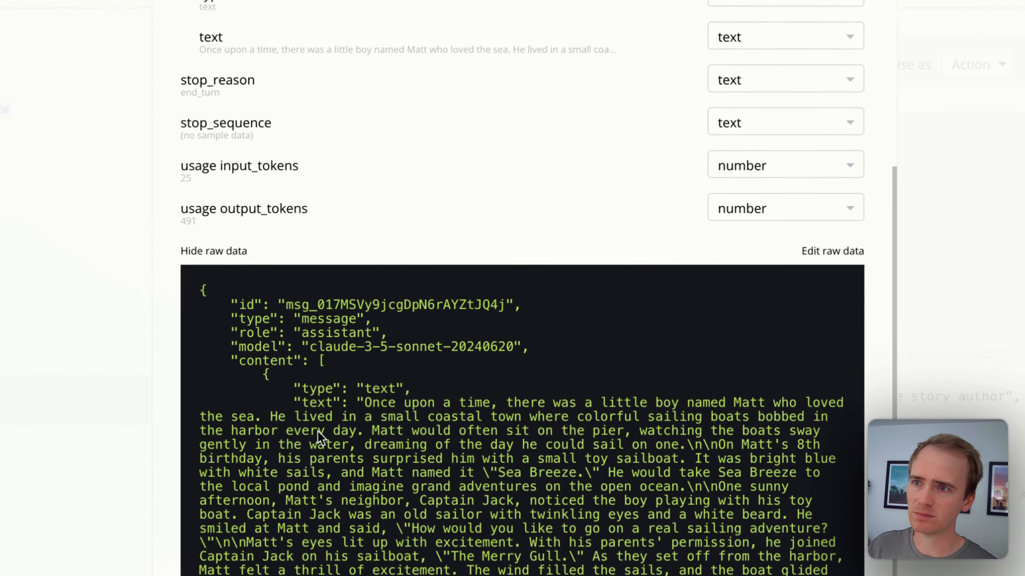
scroll(445, 272, "down", 2)
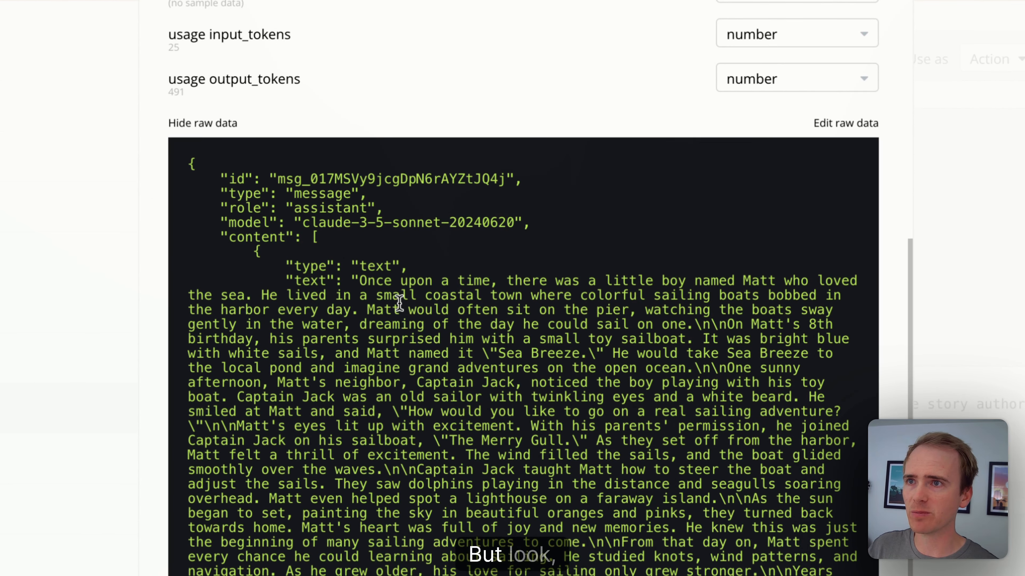
left_click_drag(392, 279, 589, 575)
left_click(589, 575)
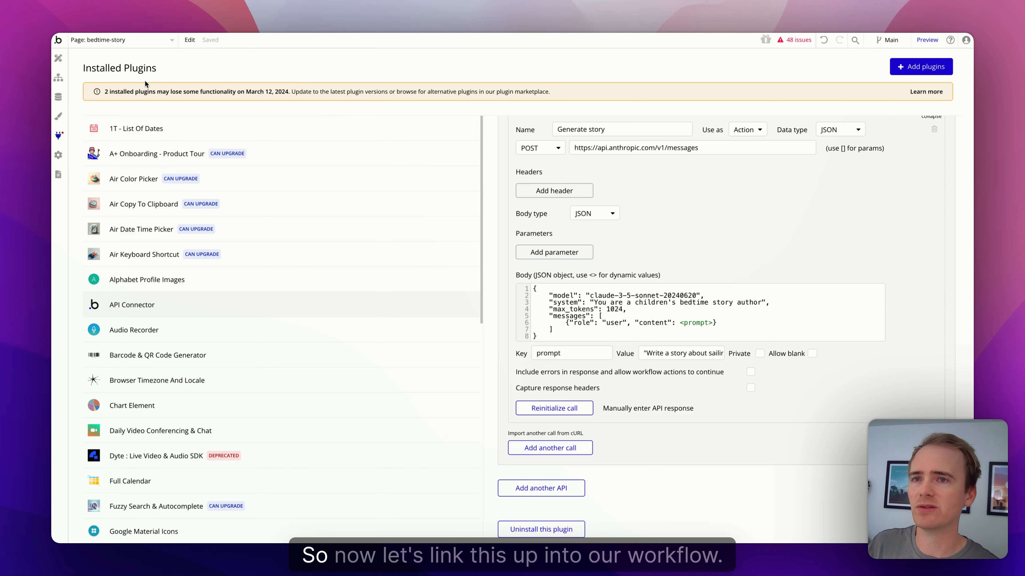
Step: Select the Generate story and audio button on the bedtime-story page
left_click(58, 76)
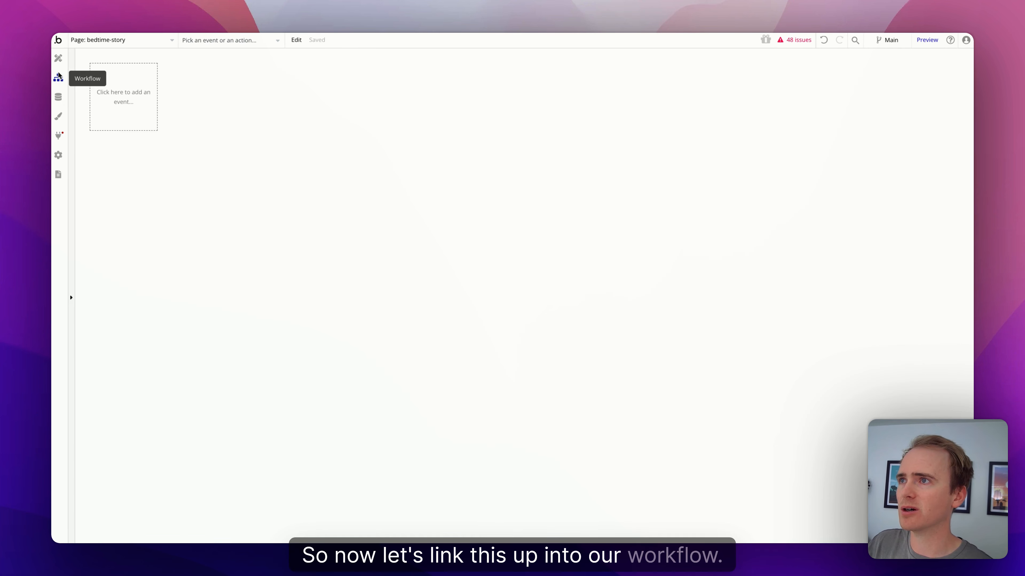
left_click(58, 58)
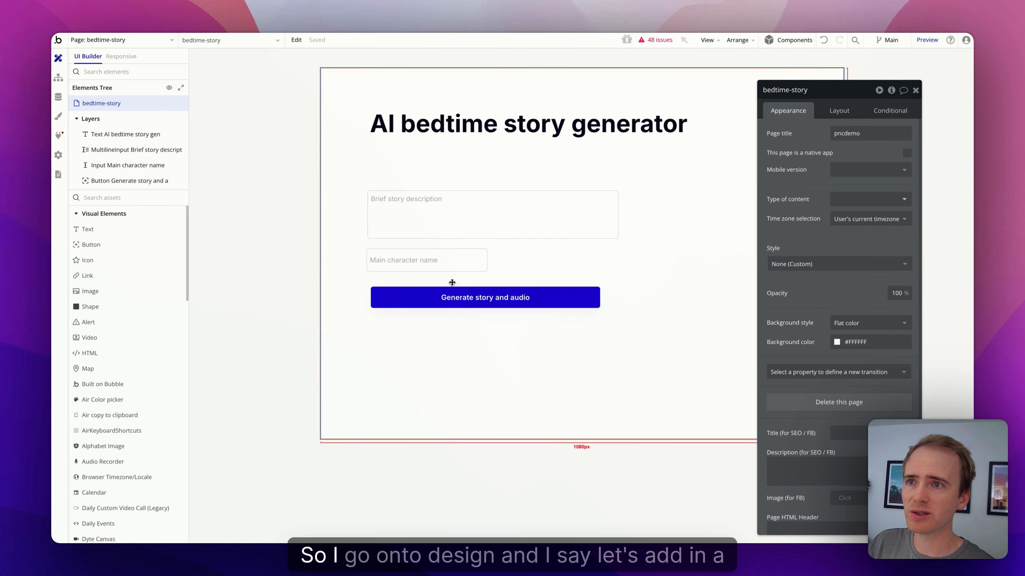
left_click(457, 297)
Step: Add Anthropic Claude - Generate story as Step 1 of the button's click workflow
left_click(823, 196)
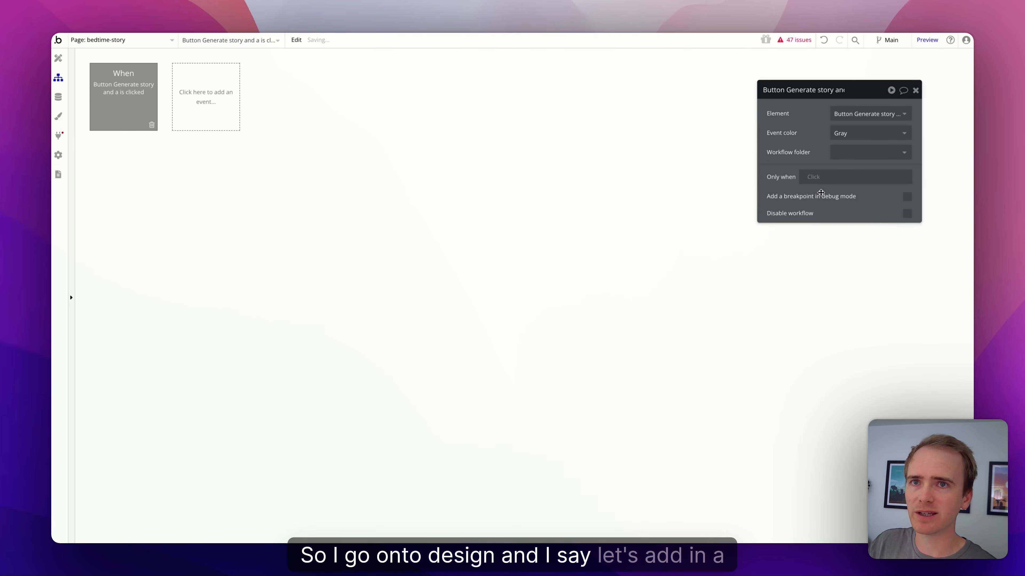
left_click(145, 170)
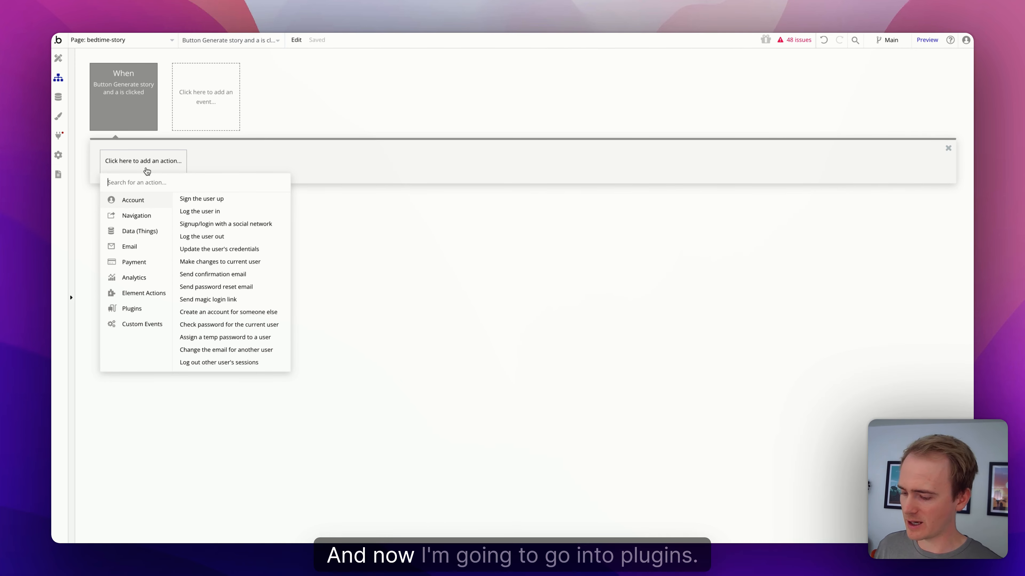
mouse_move(133, 308)
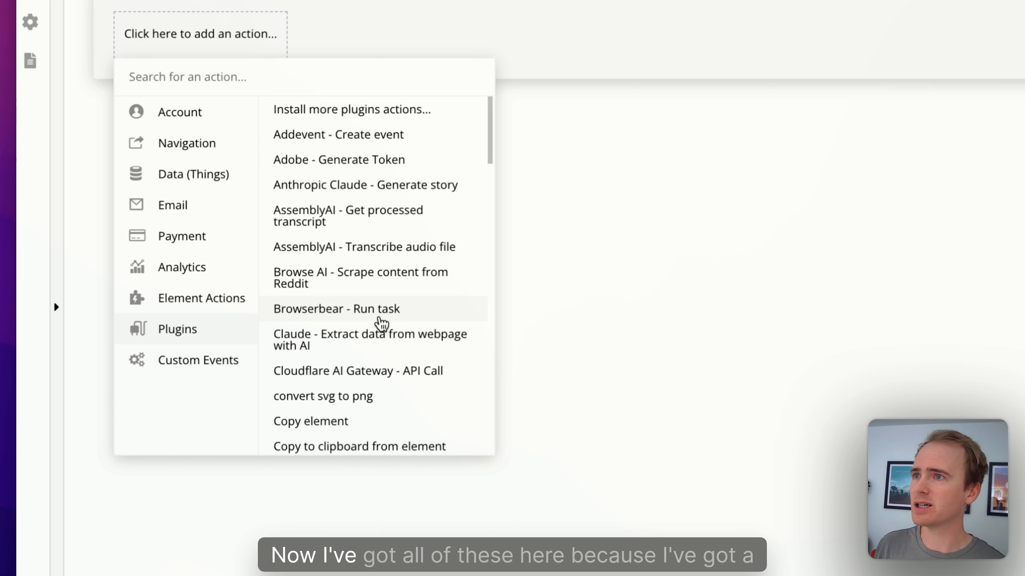
scroll(381, 323, "down", 3)
scroll(382, 323, "down", 7)
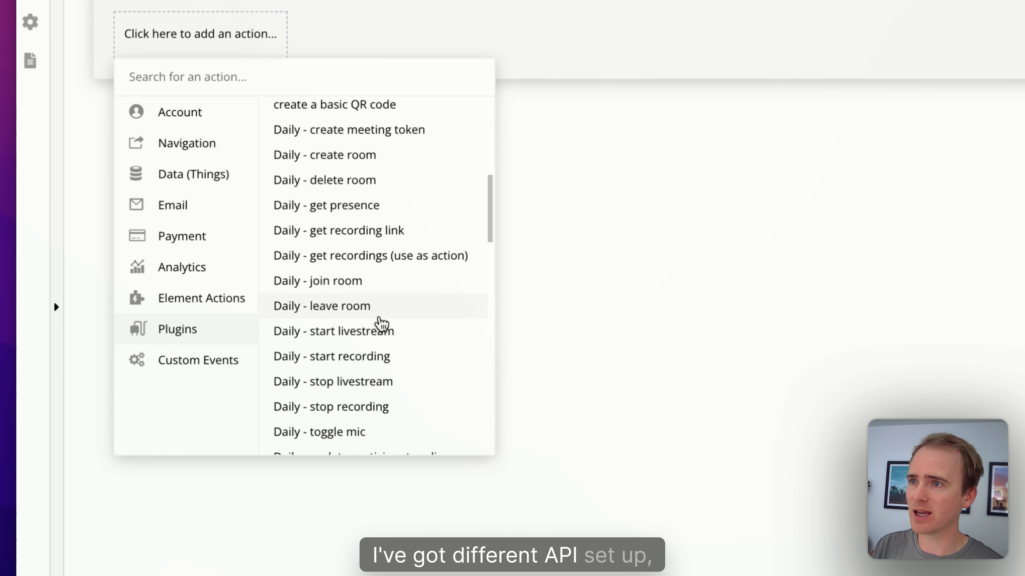
scroll(381, 323, "down", 5)
scroll(382, 323, "down", 1)
type("anthr")
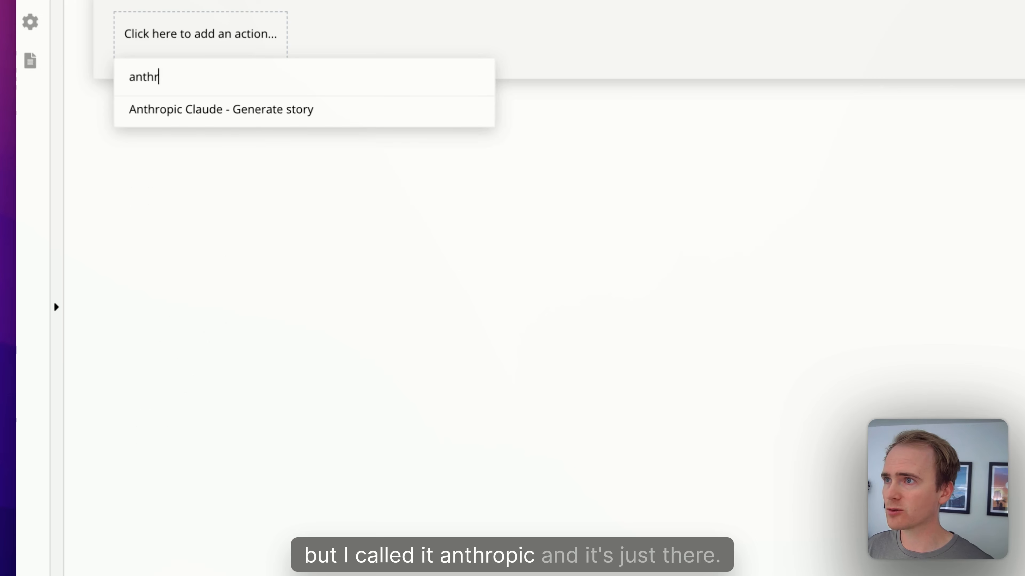
left_click(307, 116)
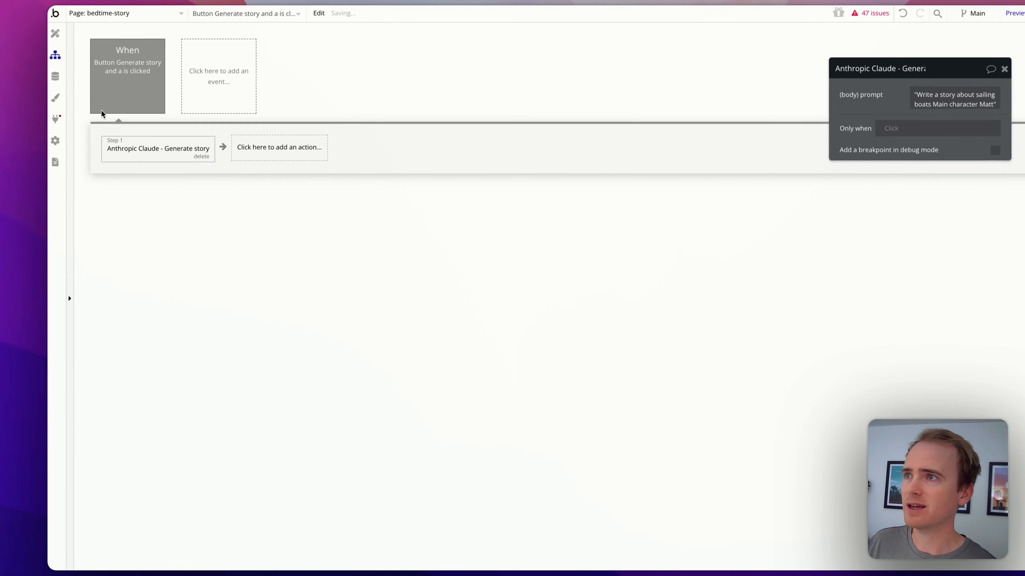
Step: Review the API Connector call settings, then go back to the workflow editor
left_click(68, 129)
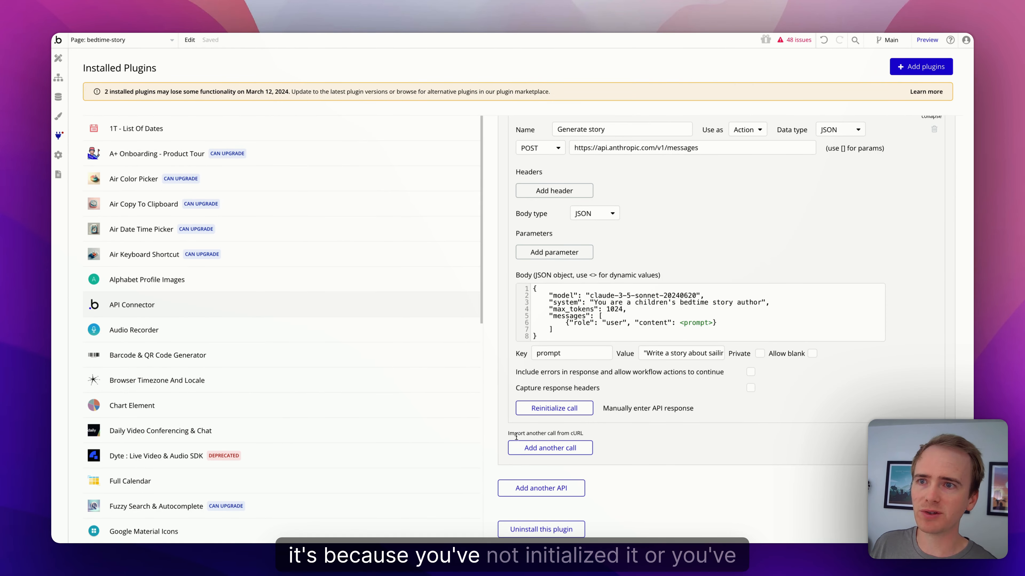
scroll(625, 194, "up", 1)
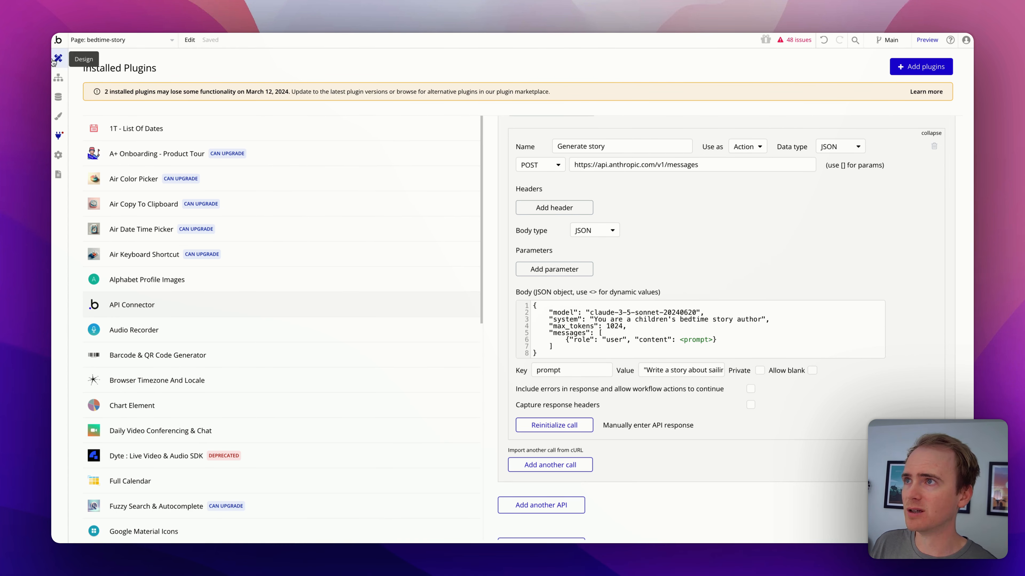
left_click(58, 78)
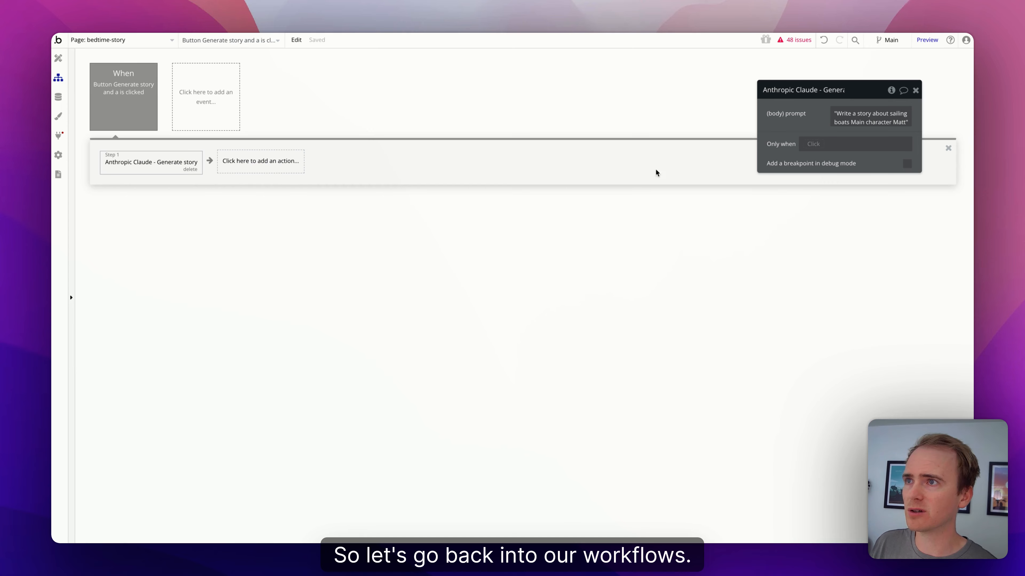
Step: Set the Generate story step's prompt to Arbitrary text :formatted as JSON-safe
left_click(843, 123)
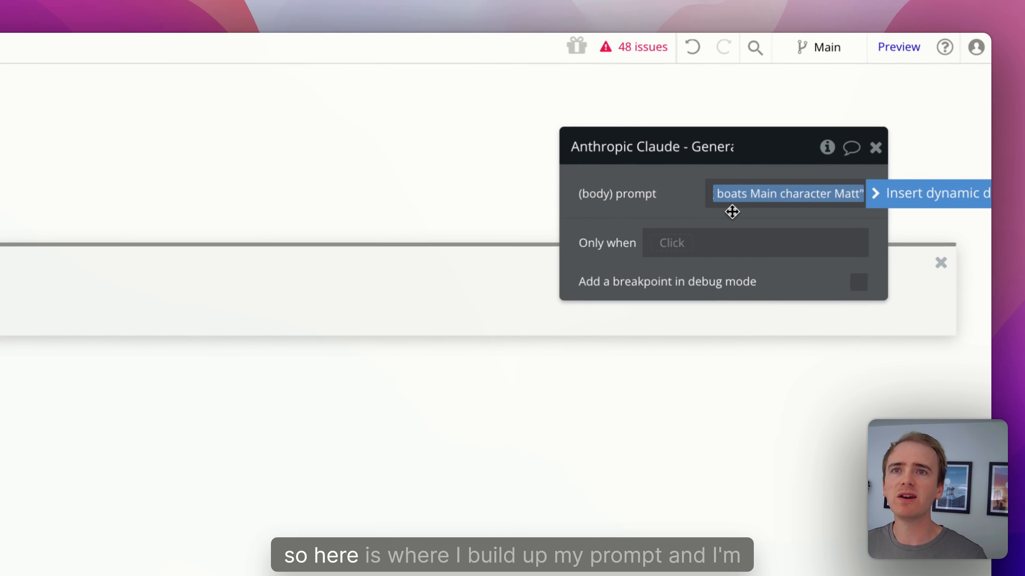
left_click(917, 194)
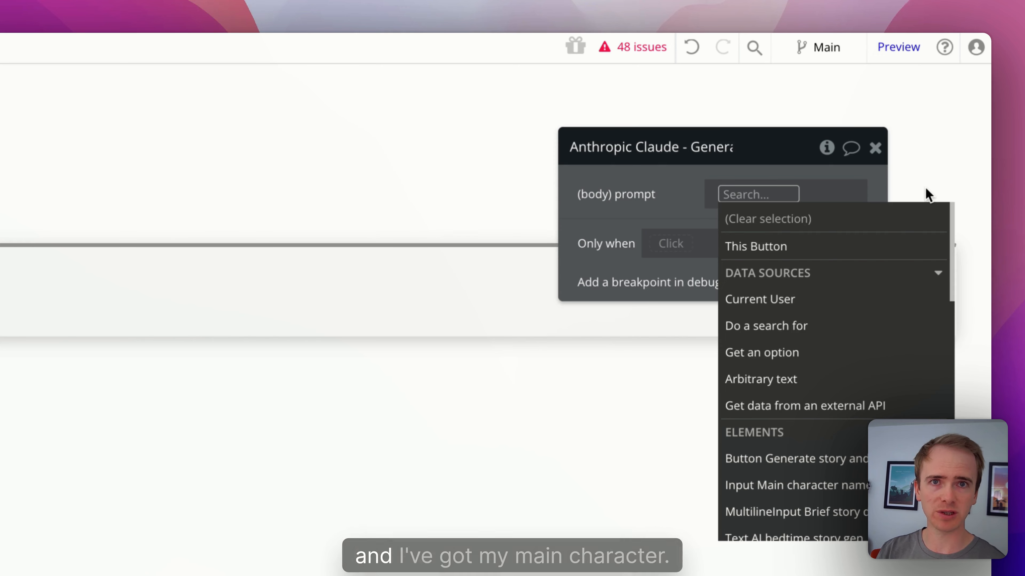
type("ar")
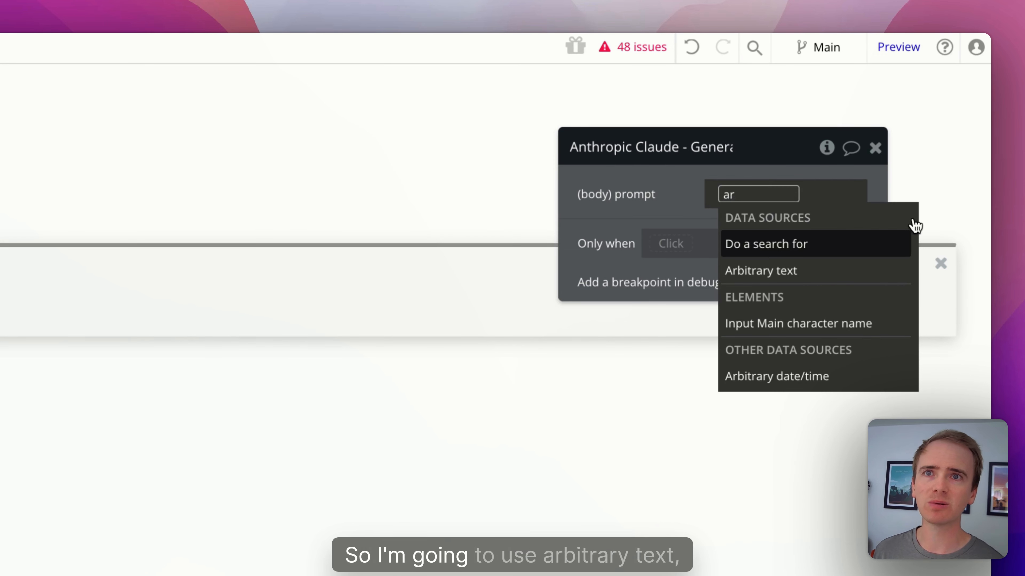
left_click(840, 270)
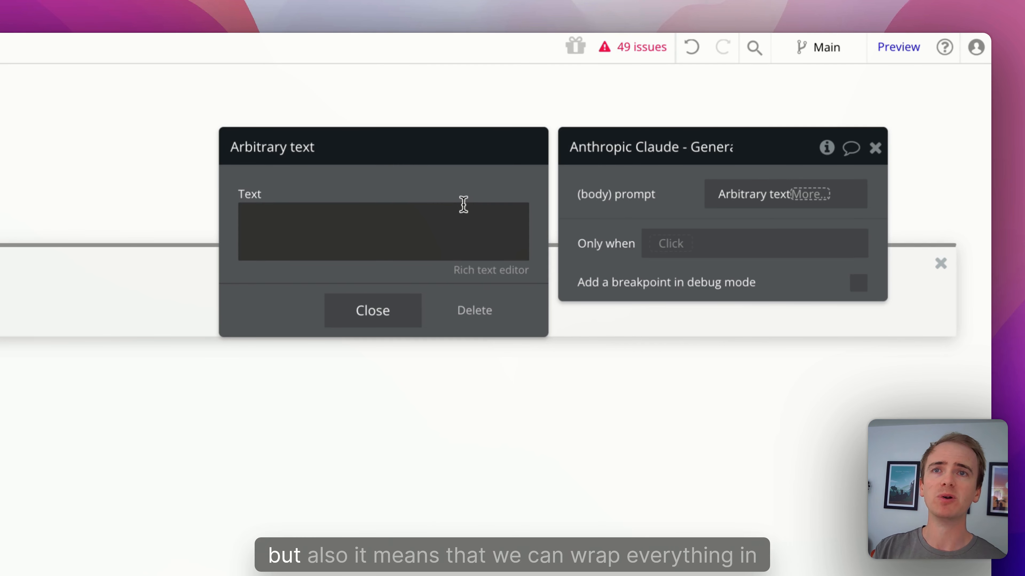
left_click(807, 197)
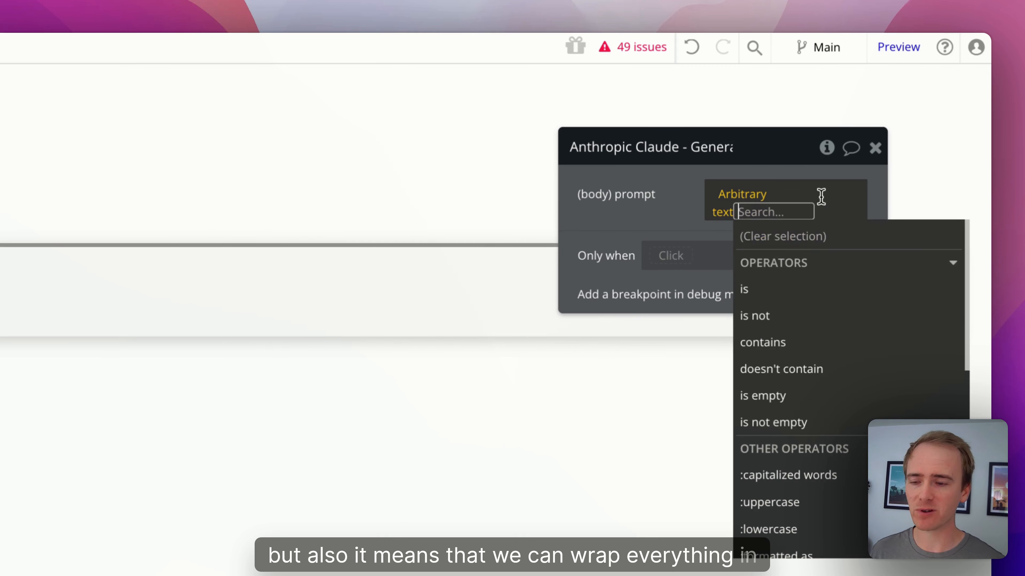
type("js")
left_click(742, 269)
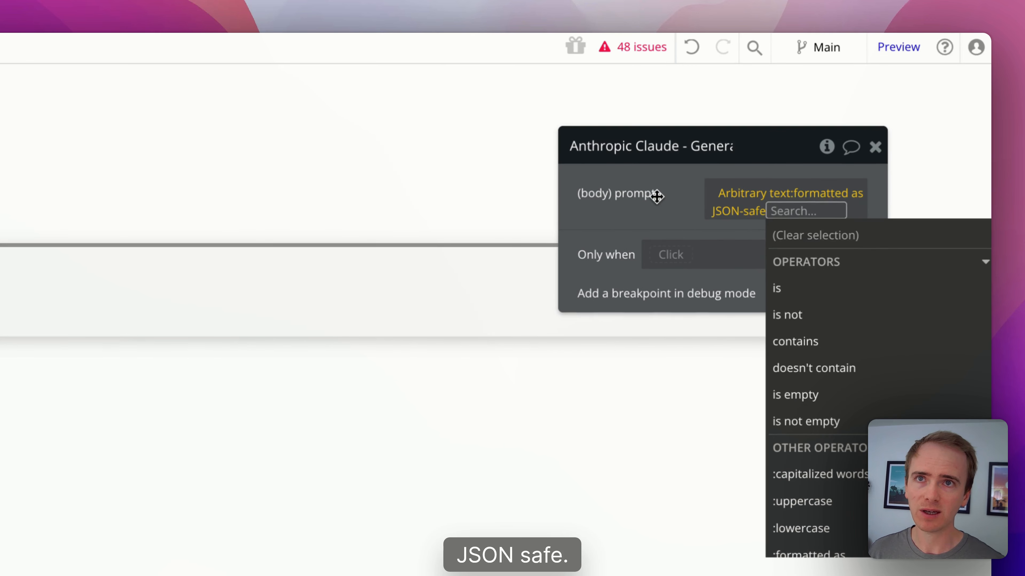
left_click(716, 187)
left_click(746, 197)
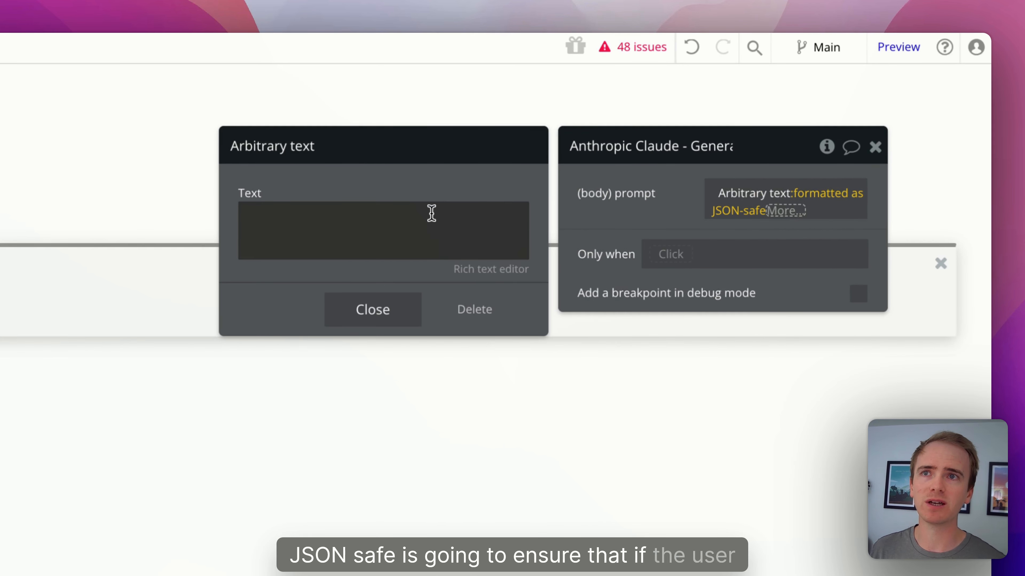
Step: Write 'Story description:' followed by the MultilineInput's value in the prompt text
left_click(432, 225)
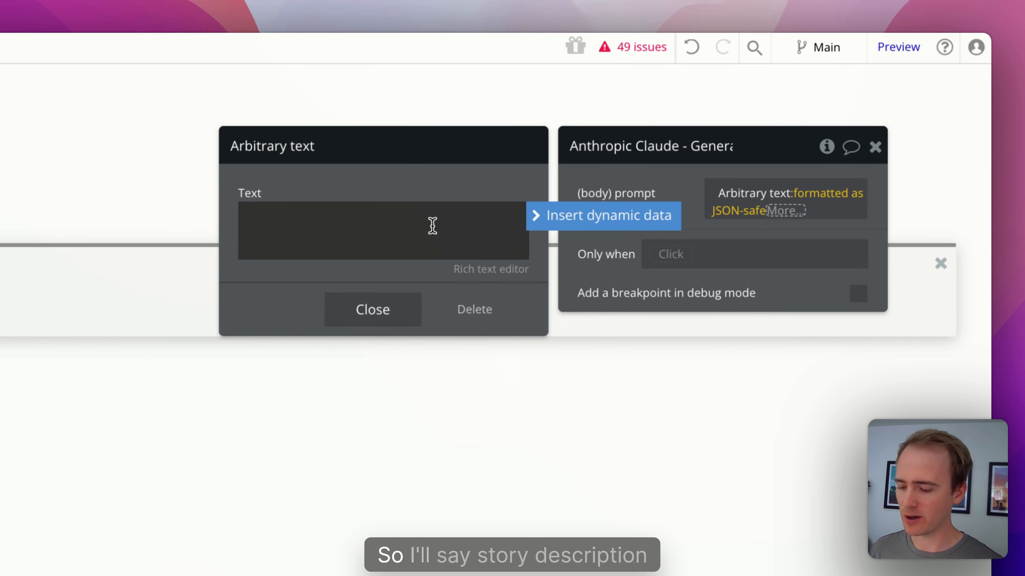
type("ry descri")
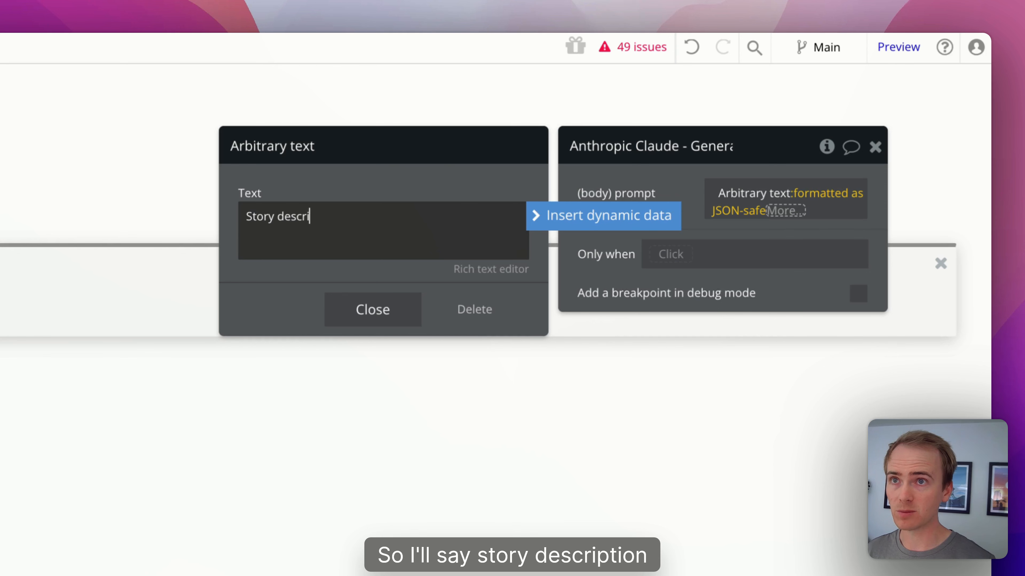
type("ption:")
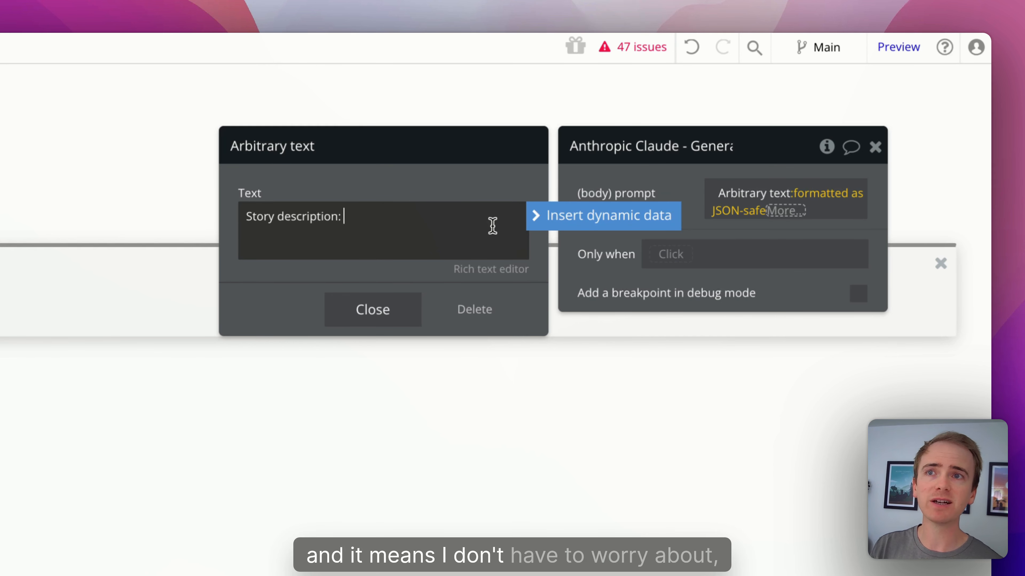
left_click(567, 218)
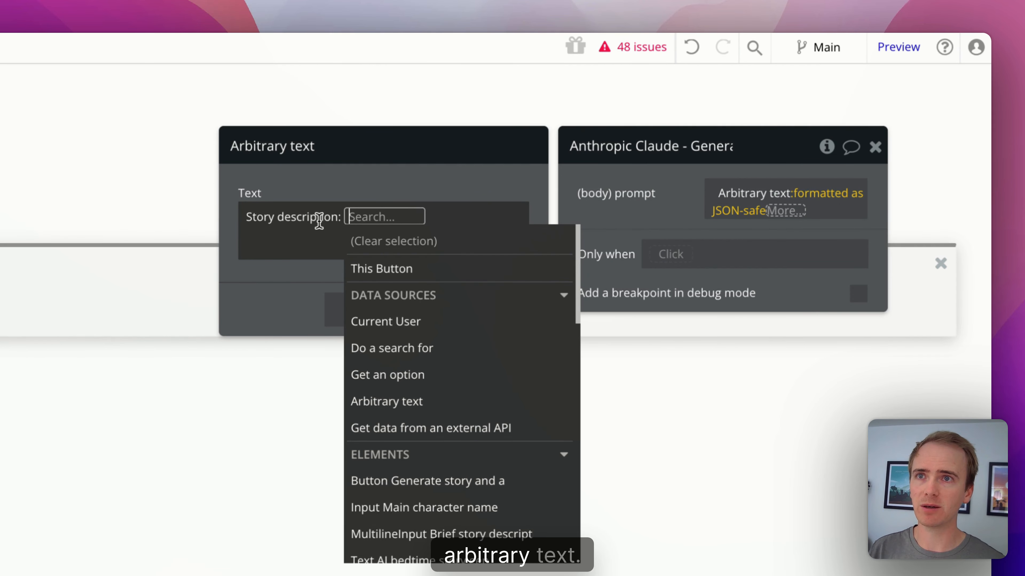
type("mul")
left_click(410, 261)
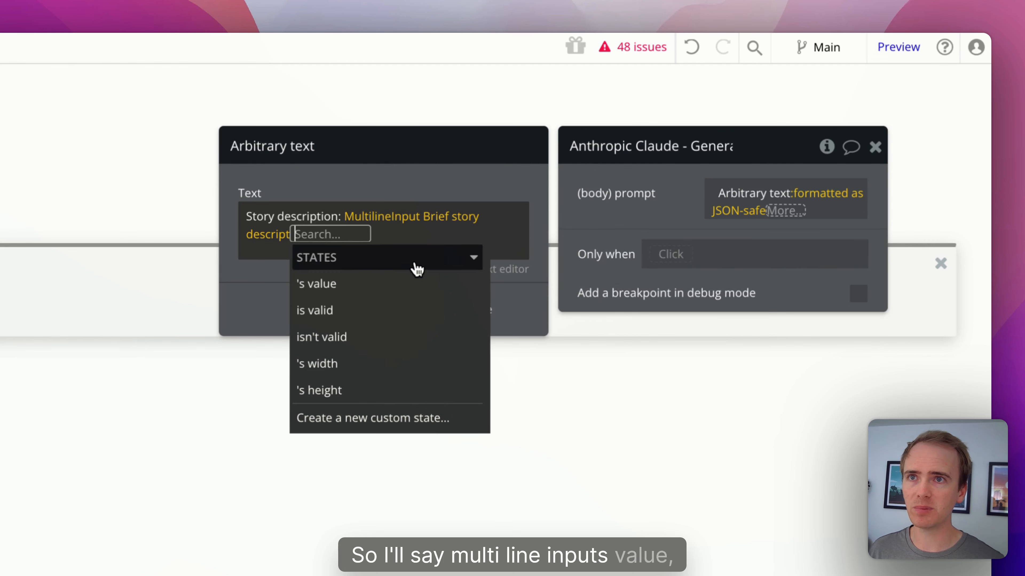
left_click(394, 286)
left_click(398, 241)
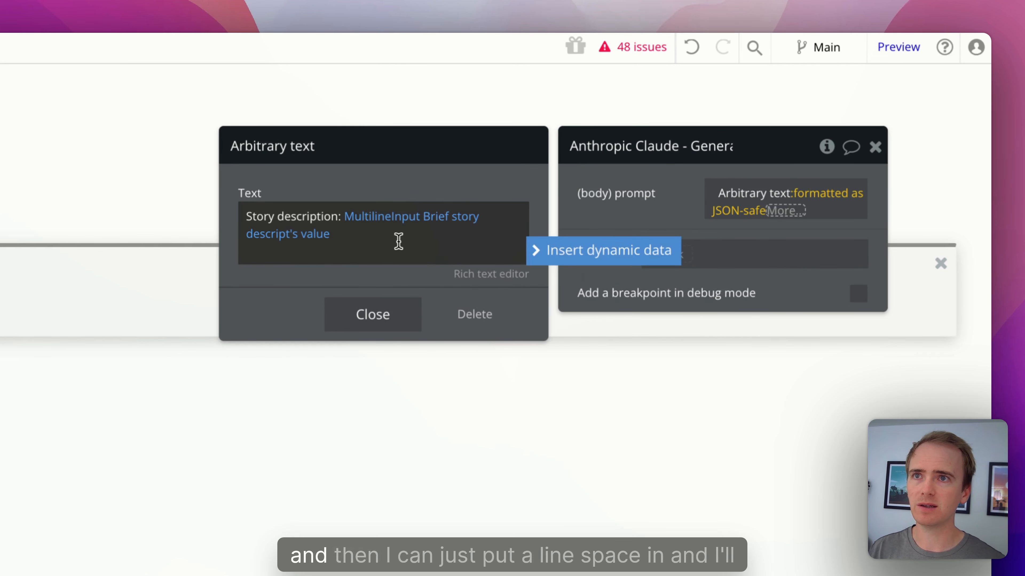
key("Return")
key("Return")
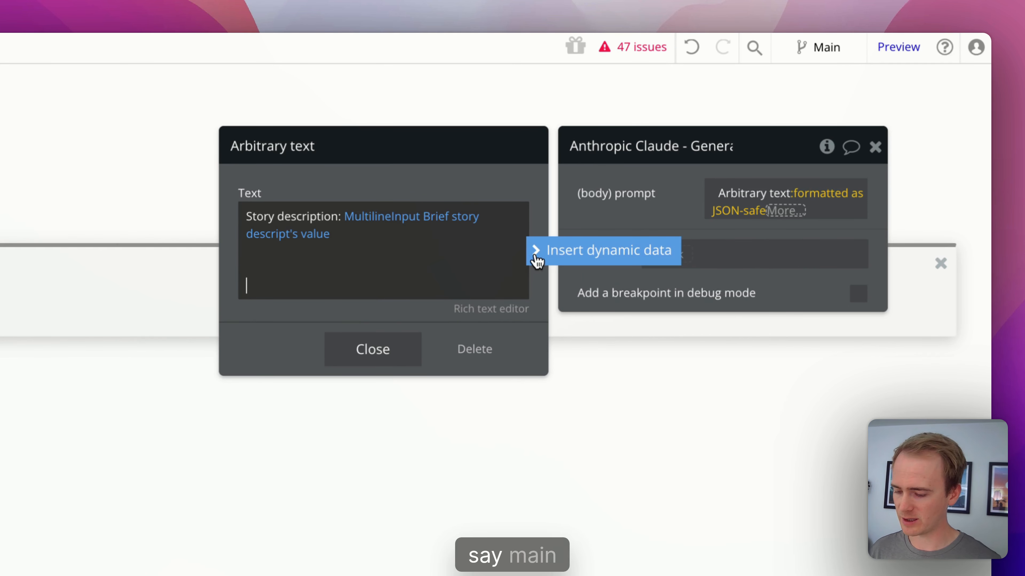
Step: Add a 'Main character name:' line with the Main character name input's value
type("Main t")
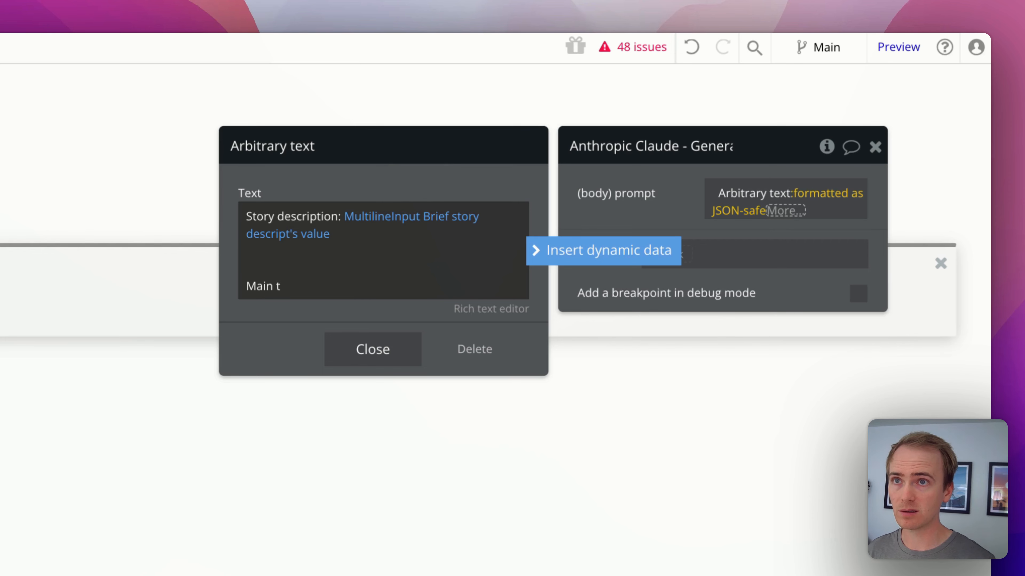
type("oaracter name:")
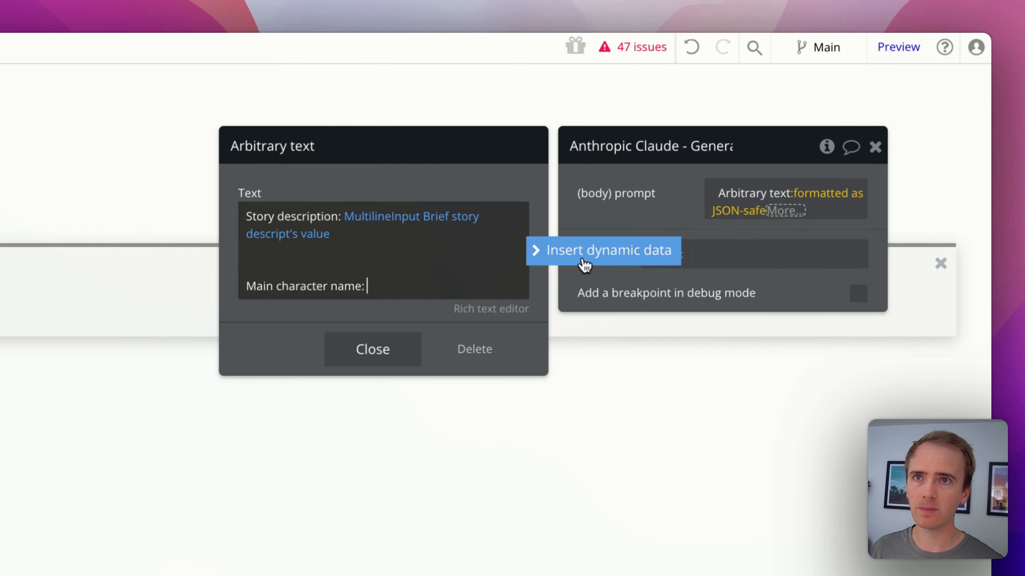
left_click(573, 255)
type("main")
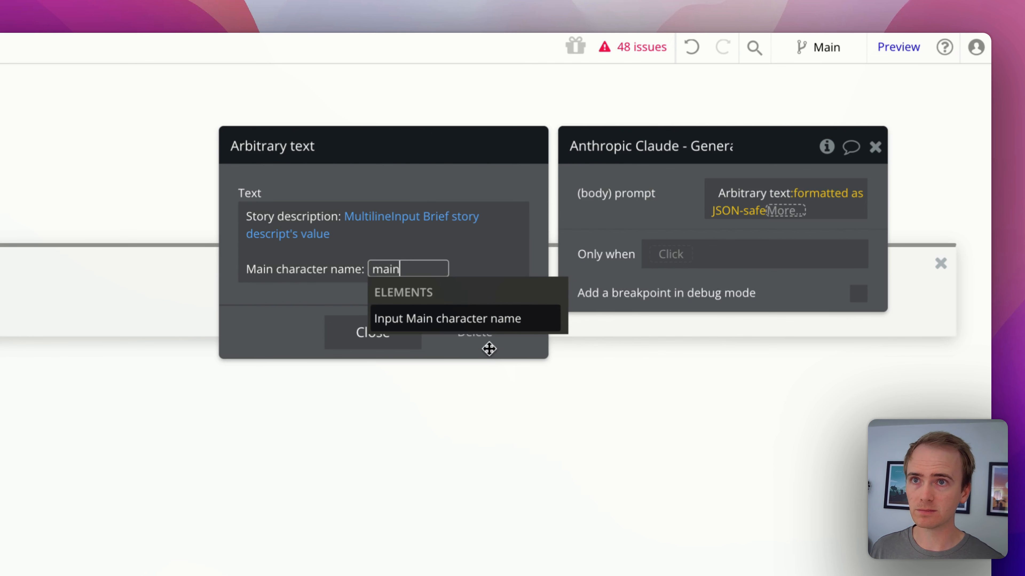
left_click(469, 319)
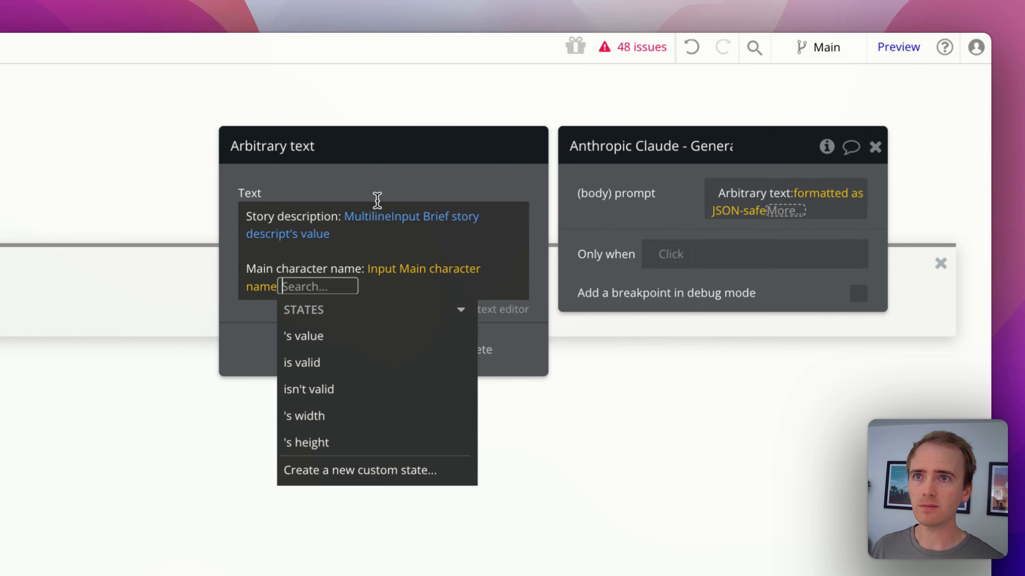
left_click(350, 336)
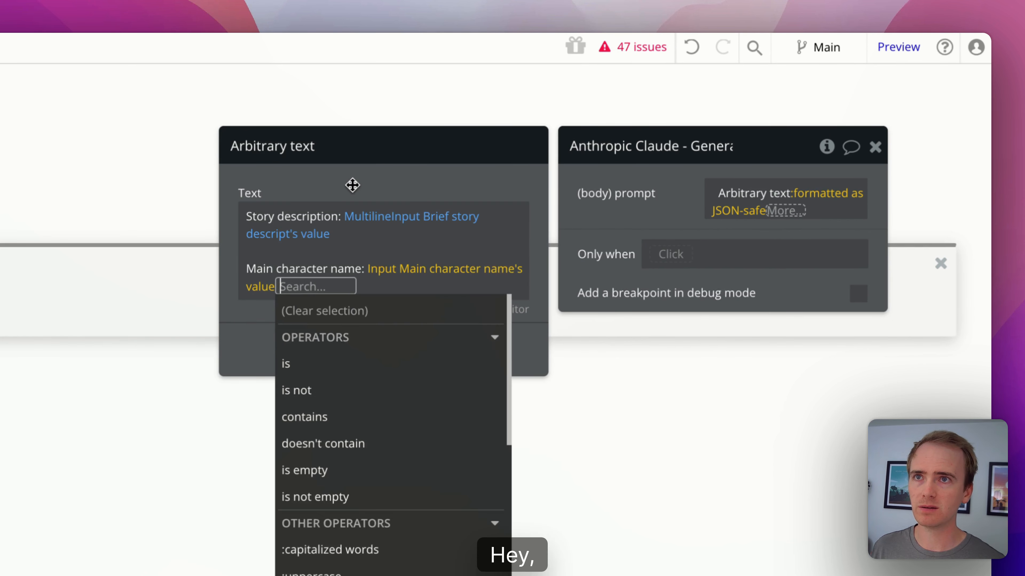
left_click(352, 183)
left_click(369, 349)
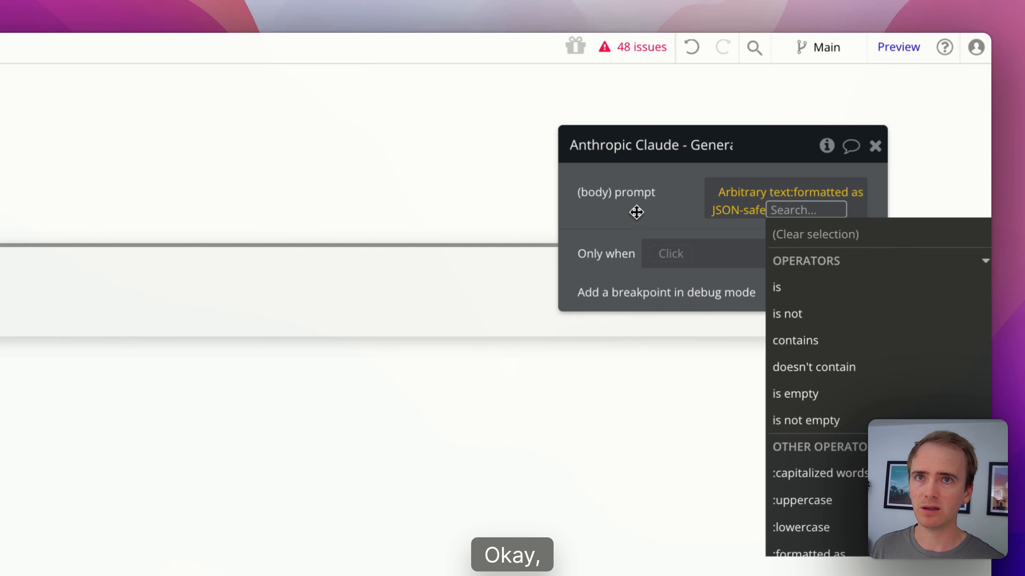
left_click(636, 213)
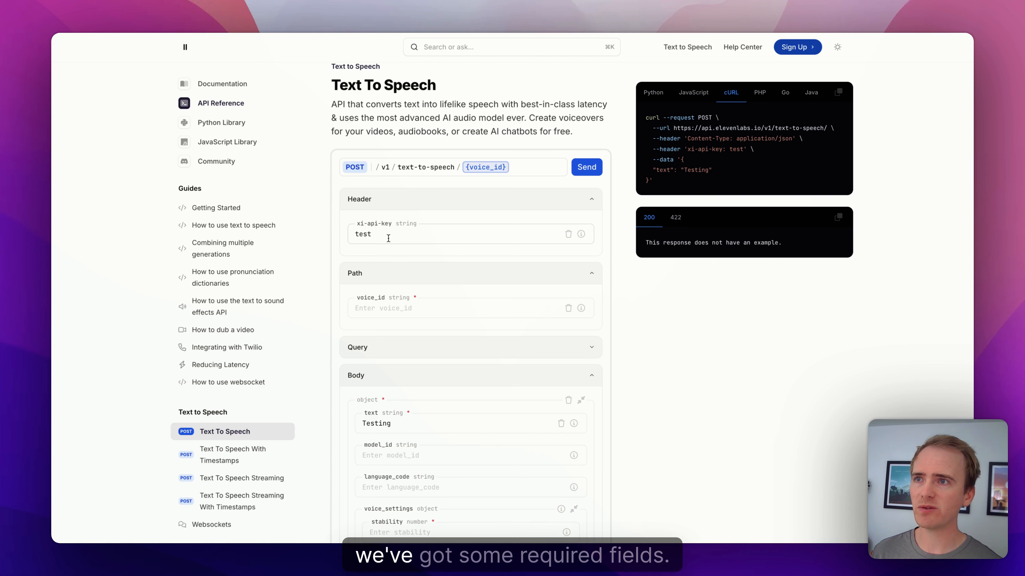
Step: Paste the voice ID into the Text To Speech voice_id path field and check the cURL endpoint URL
left_click(405, 239)
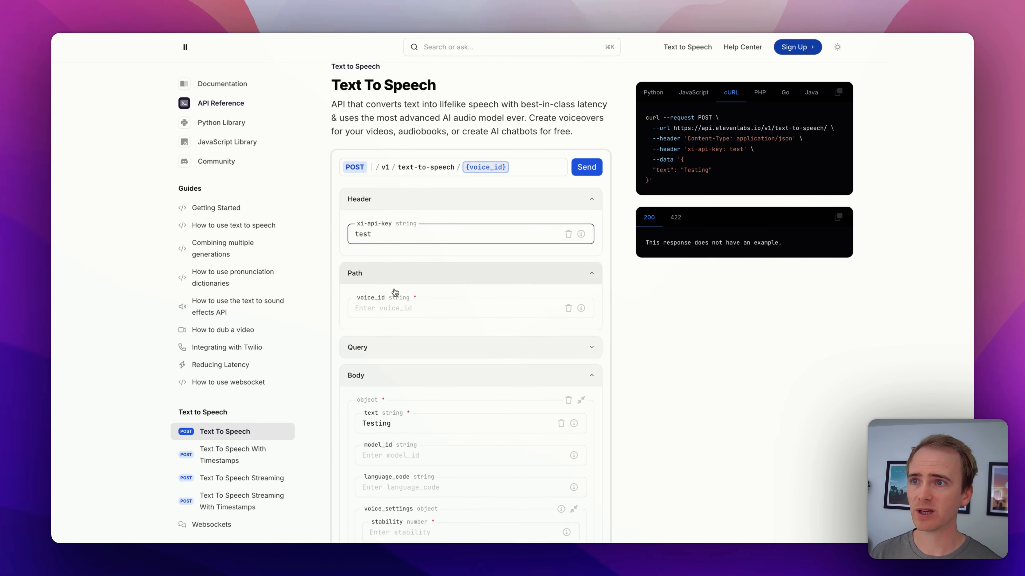
left_click(397, 307)
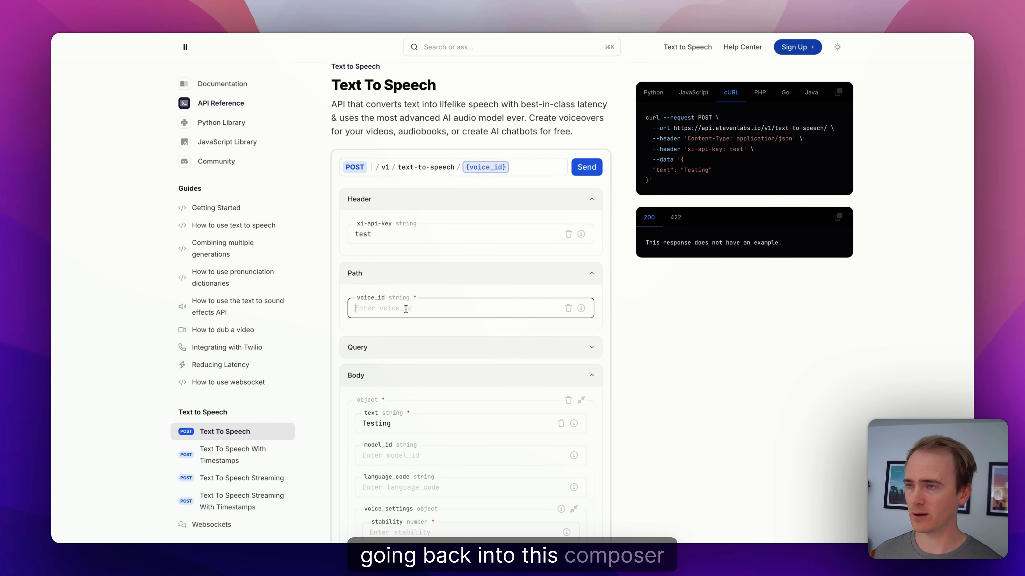
type("N2lVS1w4EtoT3dr4eOWO")
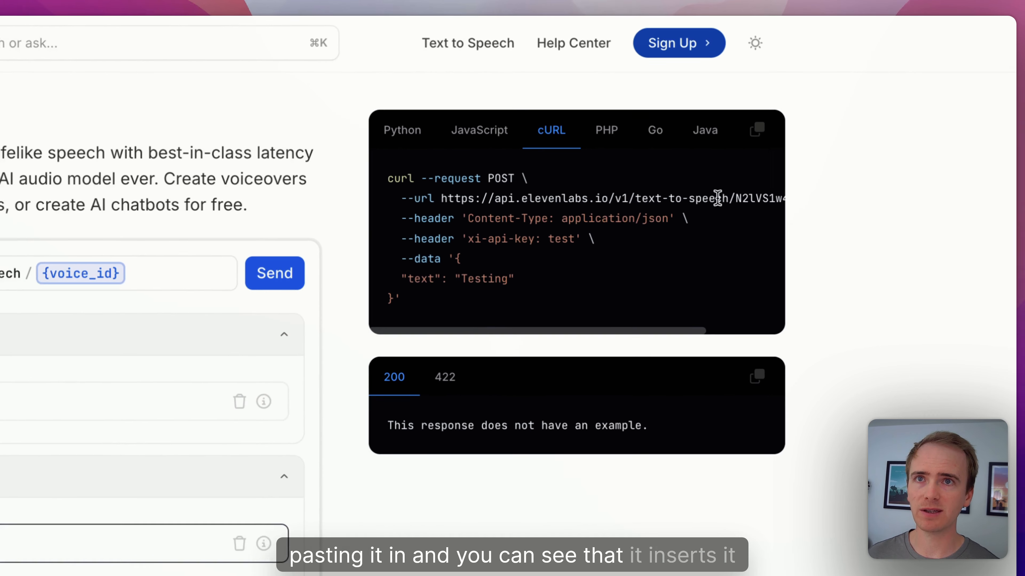
left_click_drag(816, 128, 853, 131)
left_click(722, 206)
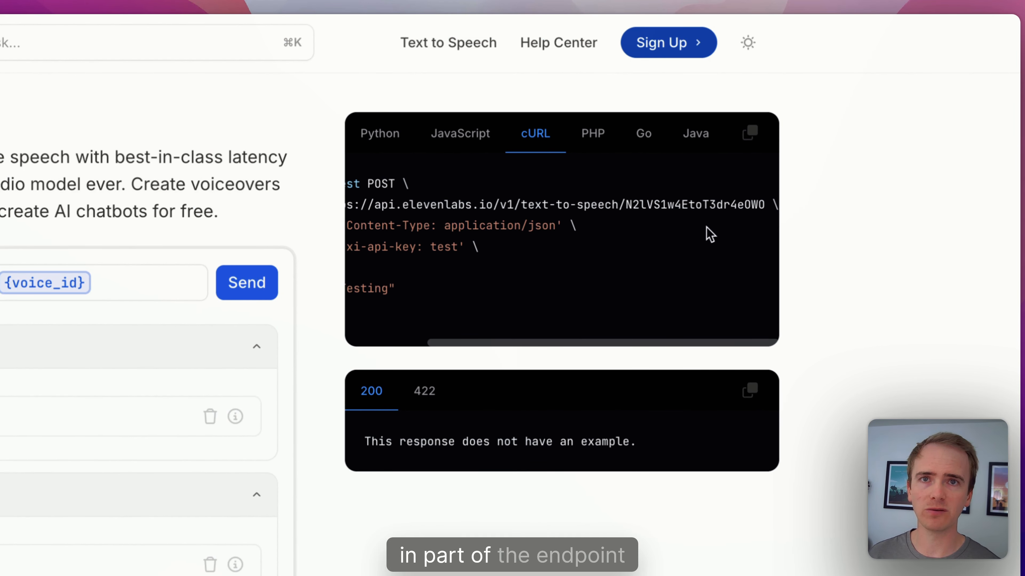
scroll(404, 559, "down", 2)
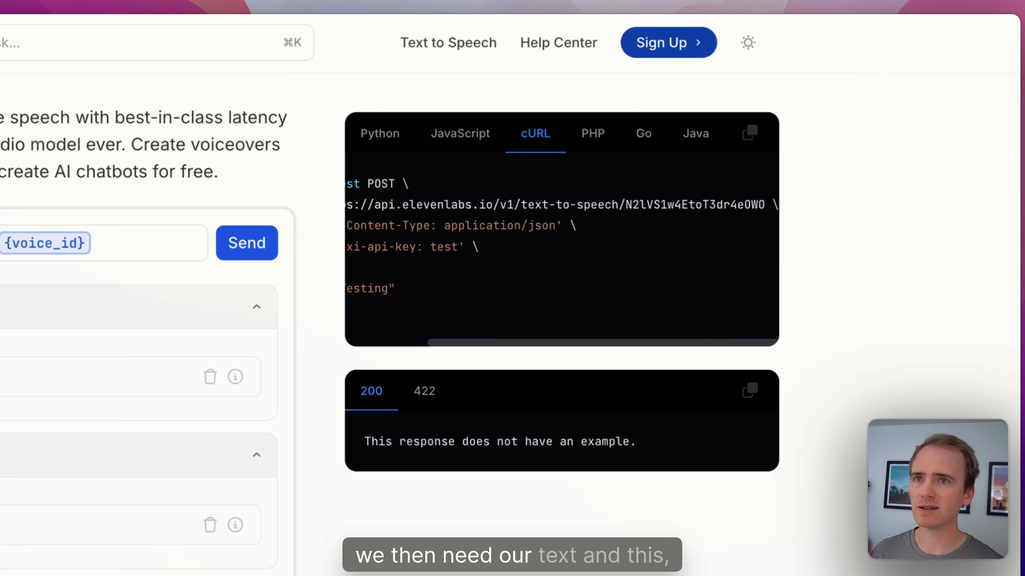
left_click_drag(399, 289, 332, 278)
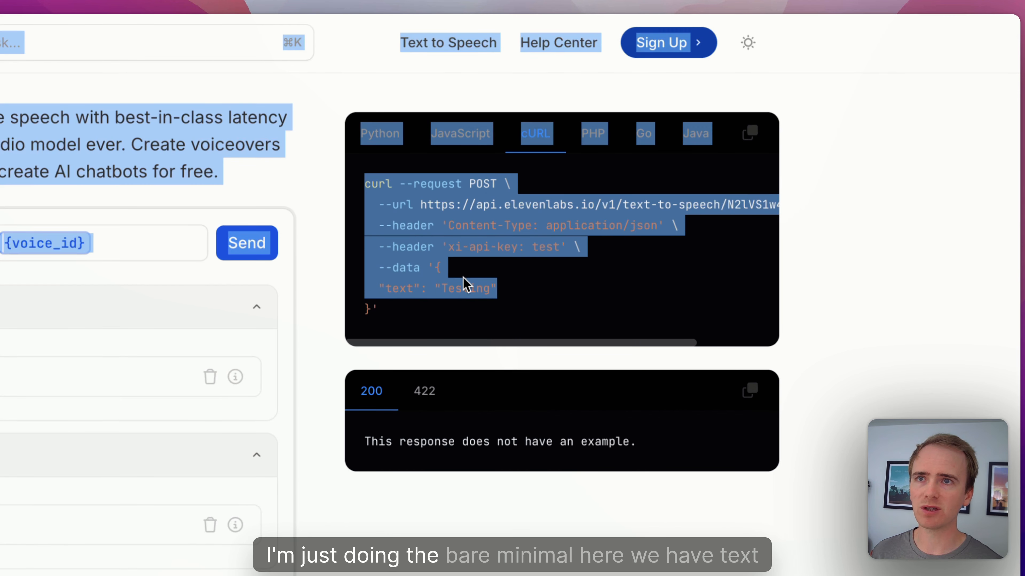
left_click(460, 288)
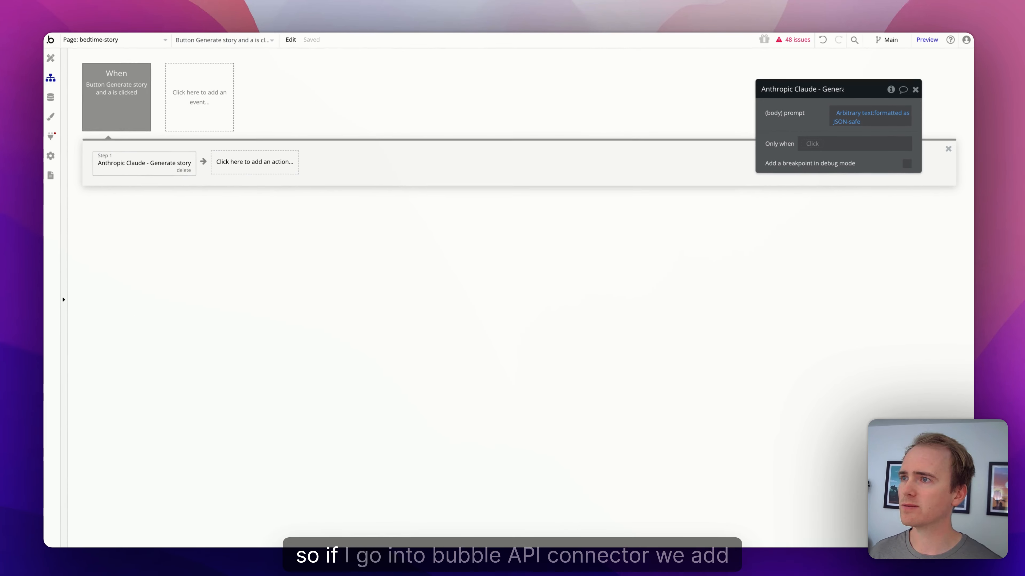
Step: Add a new API Connector API named 'Eleven Labs' using private key in header authentication
left_click(50, 136)
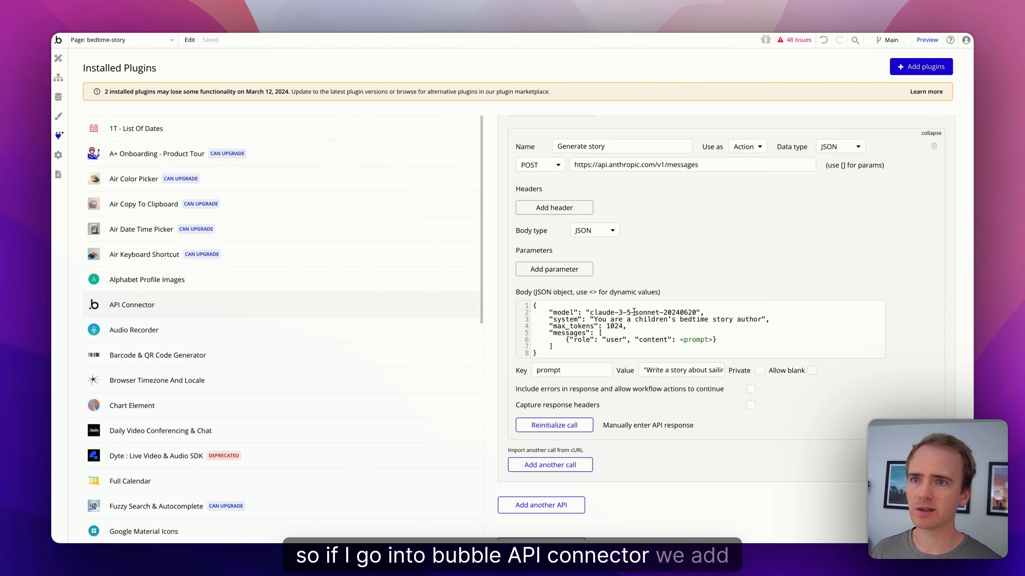
scroll(634, 312, "down", 3)
left_click(543, 412)
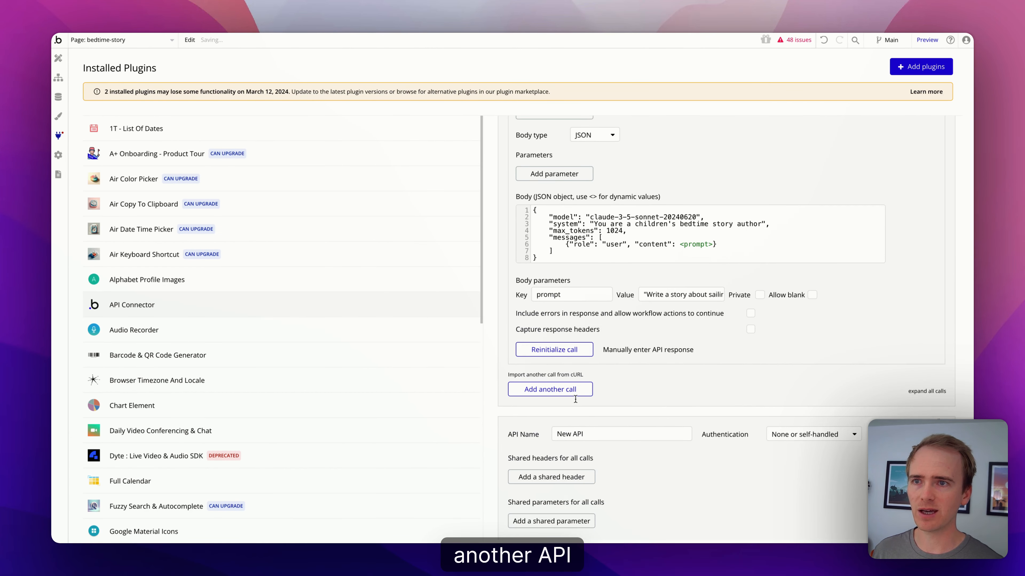
left_click(596, 432)
type("El")
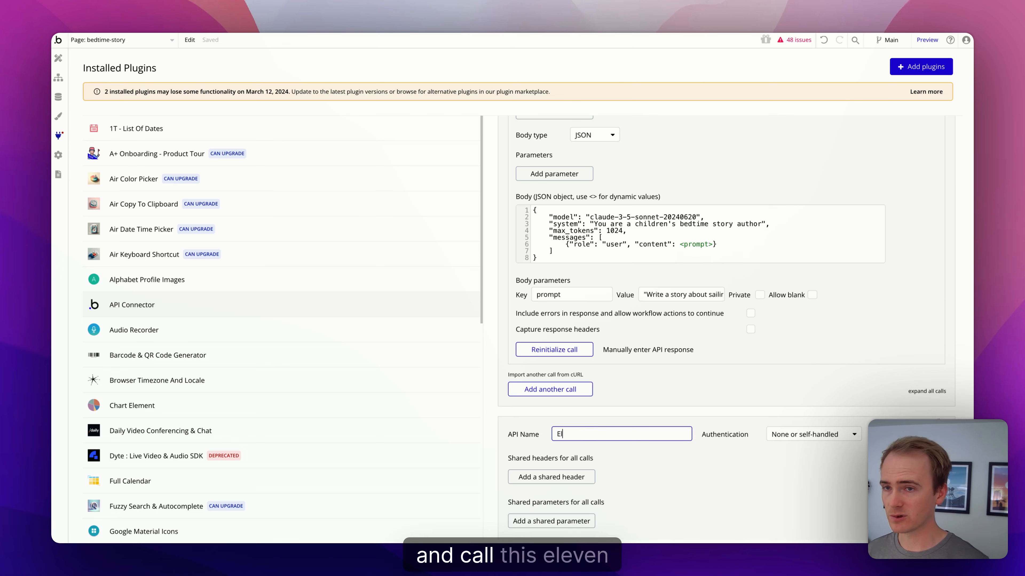
type("even La")
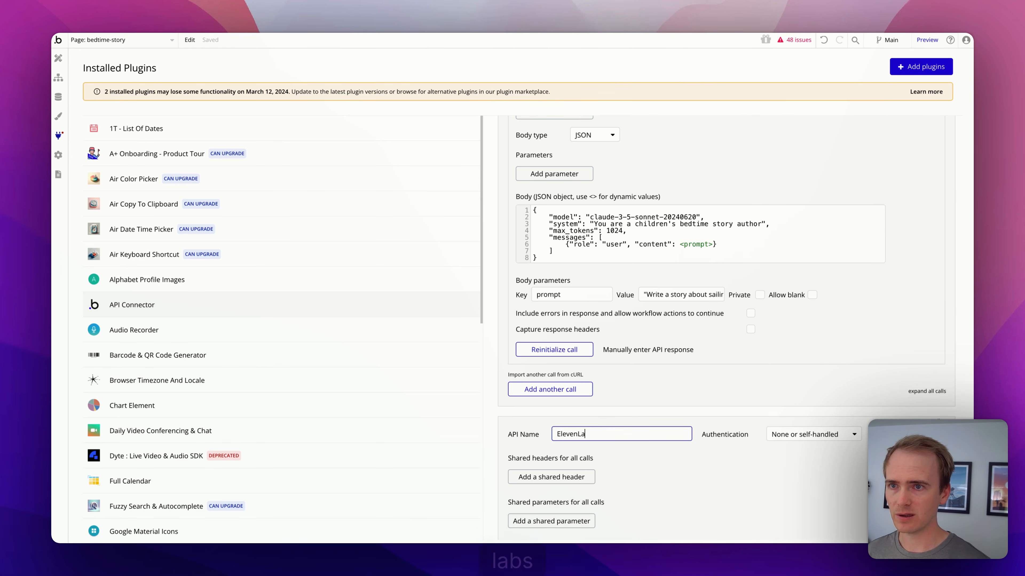
type("bs")
scroll(786, 334, "down", 5)
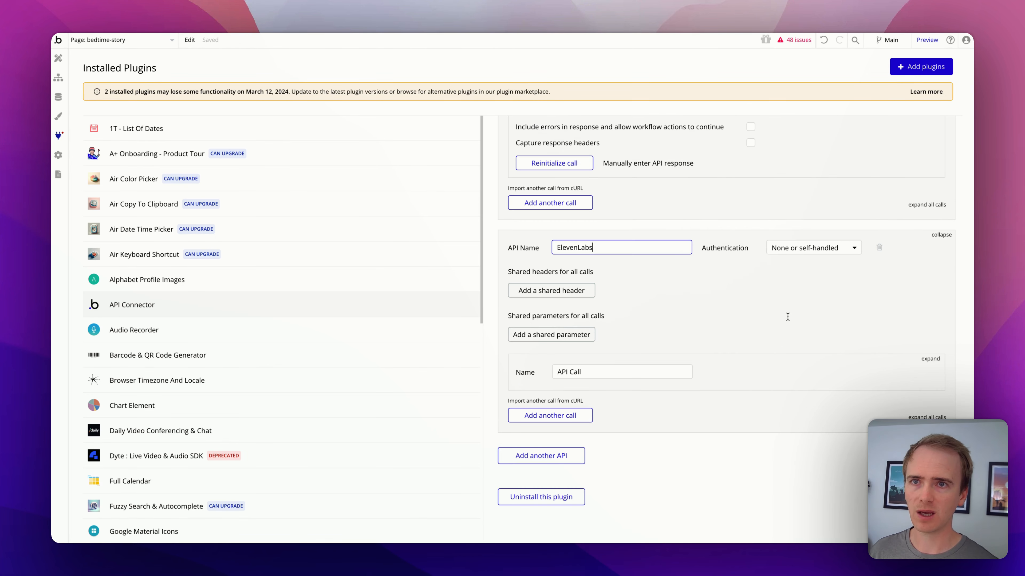
left_click(793, 252)
left_click(824, 291)
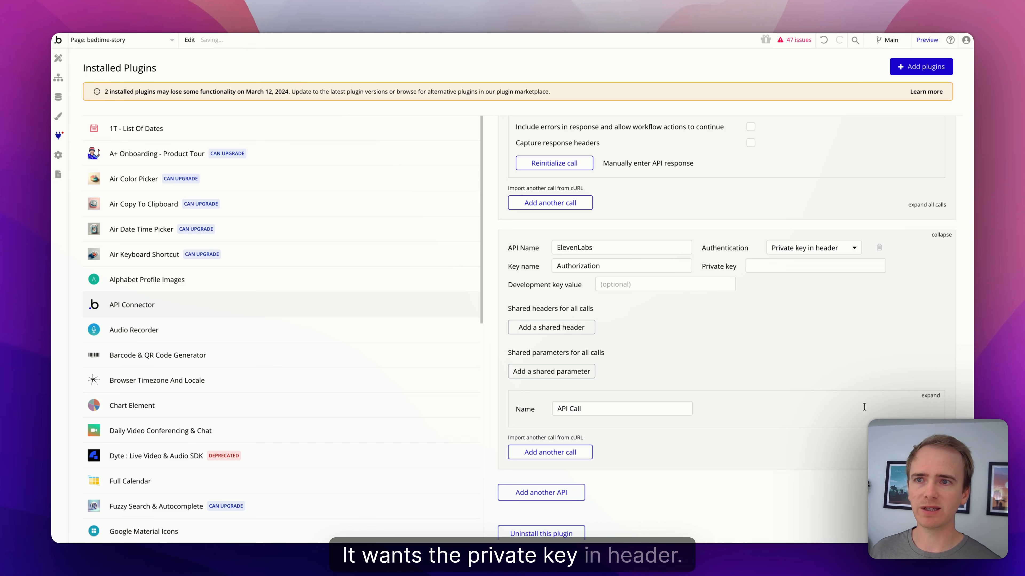
Step: Make its call a POST named 'Generate text to speech', used as an Action
left_click(930, 395)
scroll(573, 395, "down", 2)
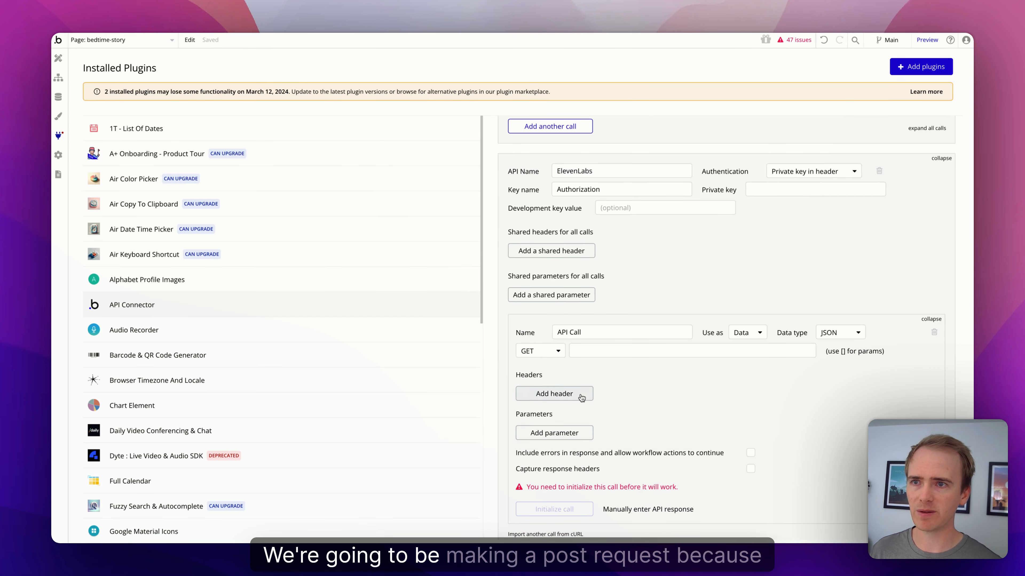
left_click(540, 351)
left_click(536, 382)
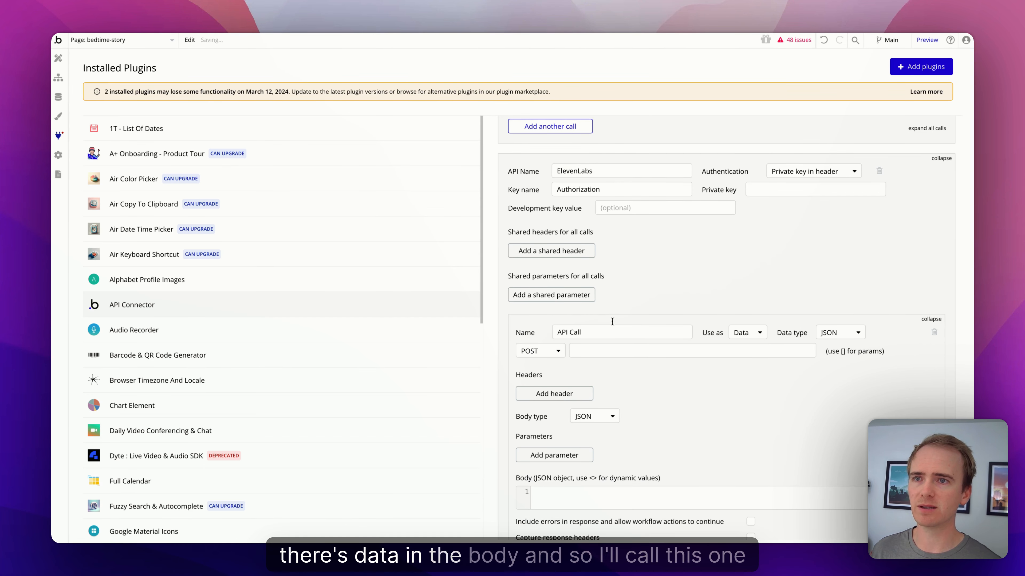
left_click(595, 334)
type("Gene")
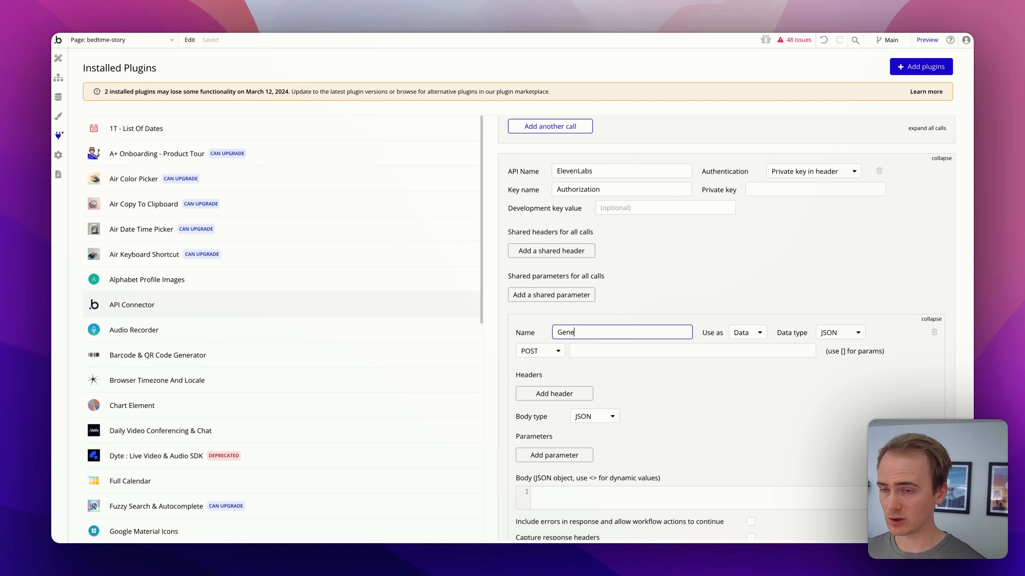
type("rate spe")
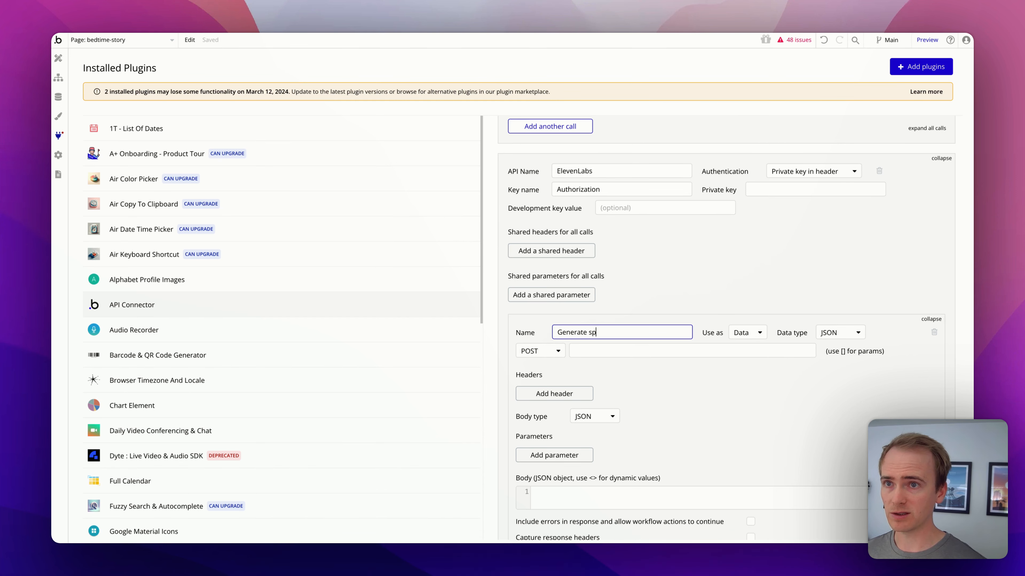
key("BackSpace")
key("BackSpace")
key("BackSpace")
type("text to speech")
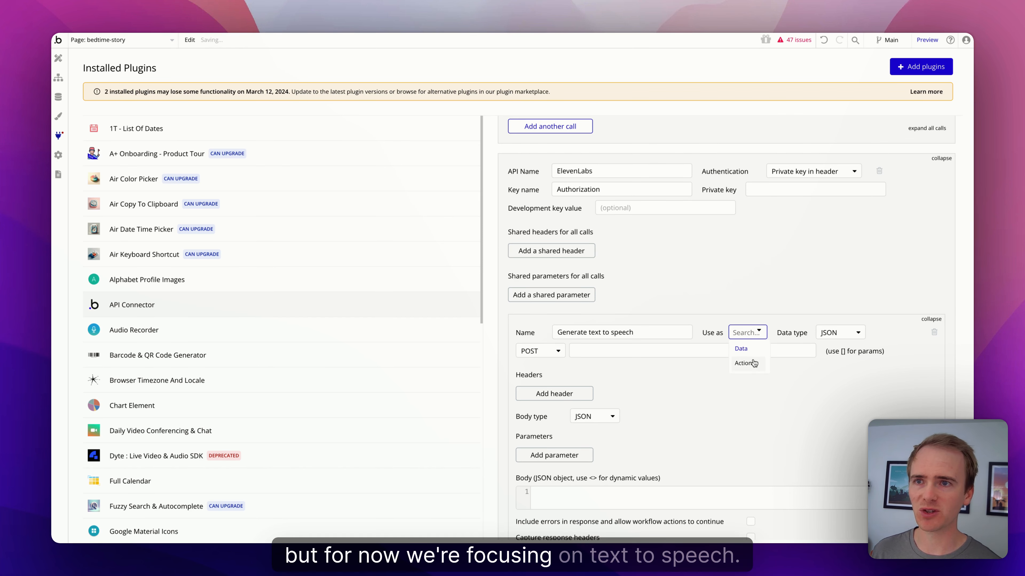
left_click(753, 363)
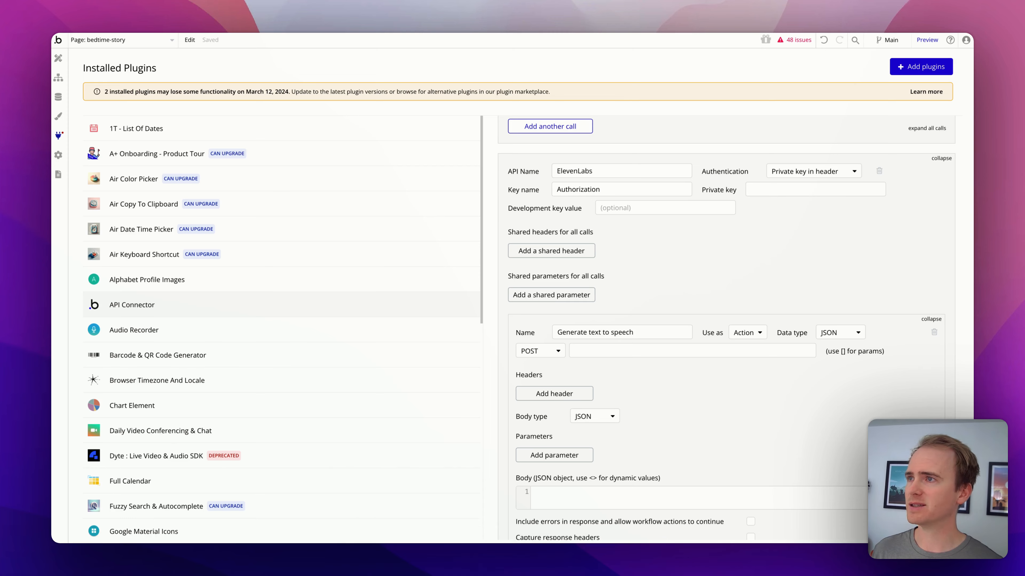
Step: Copy the text-to-speech endpoint URL from the ElevenLabs docs into the call's URL field
key("ctrl+Tab")
key("ctrl+Tab")
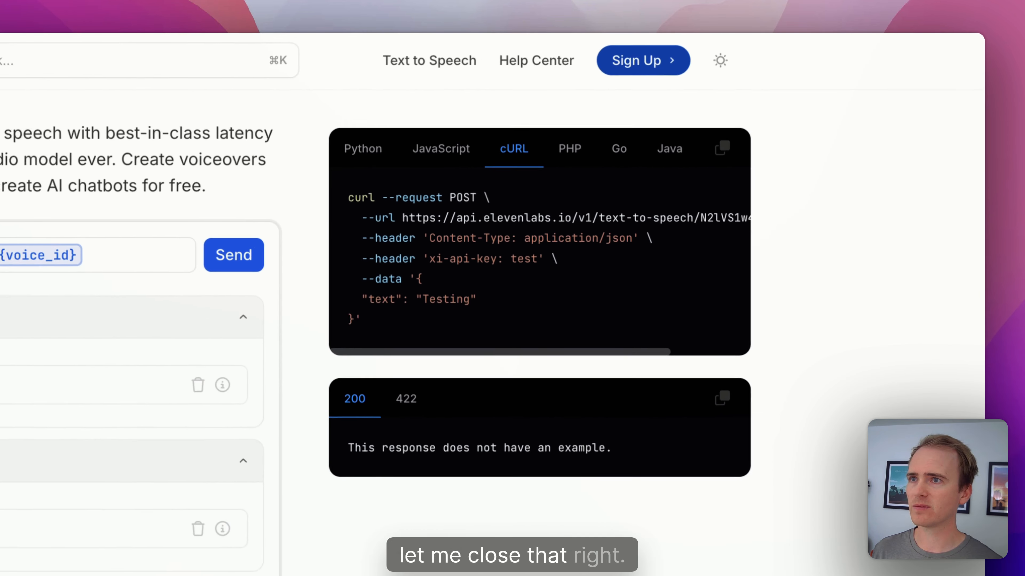
left_click_drag(385, 223, 737, 223)
key("super+c")
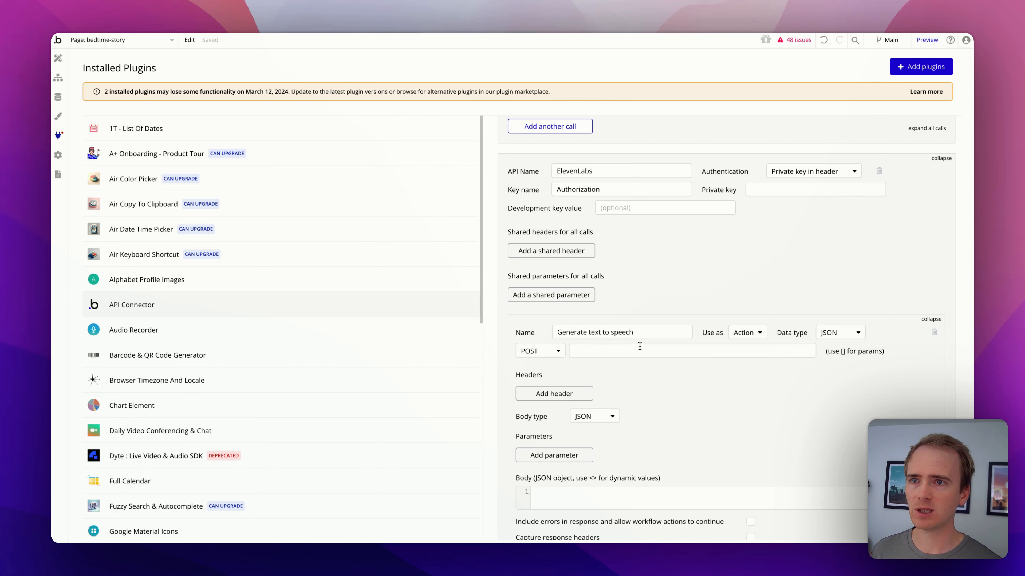
left_click(640, 346)
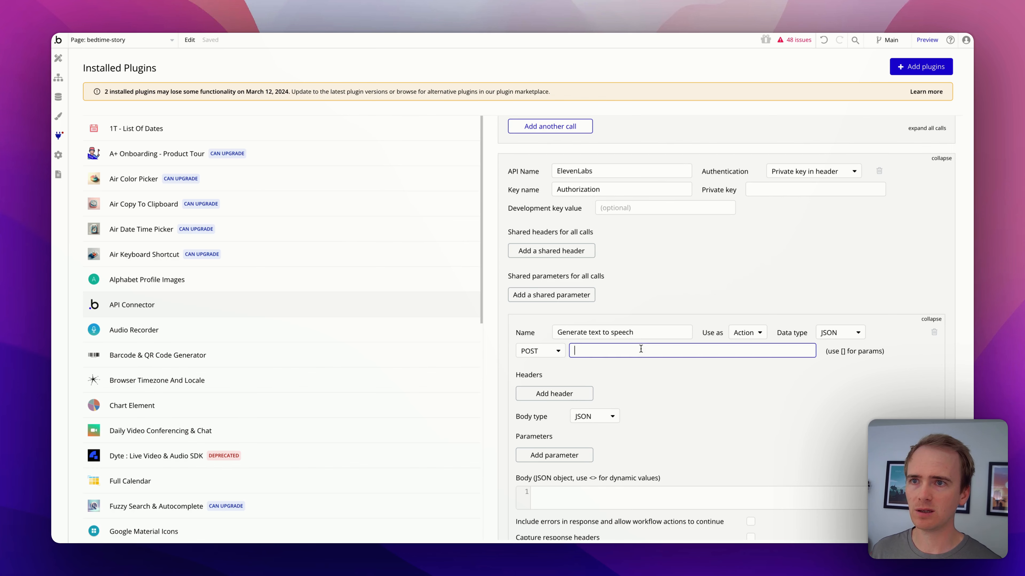
key("super+v")
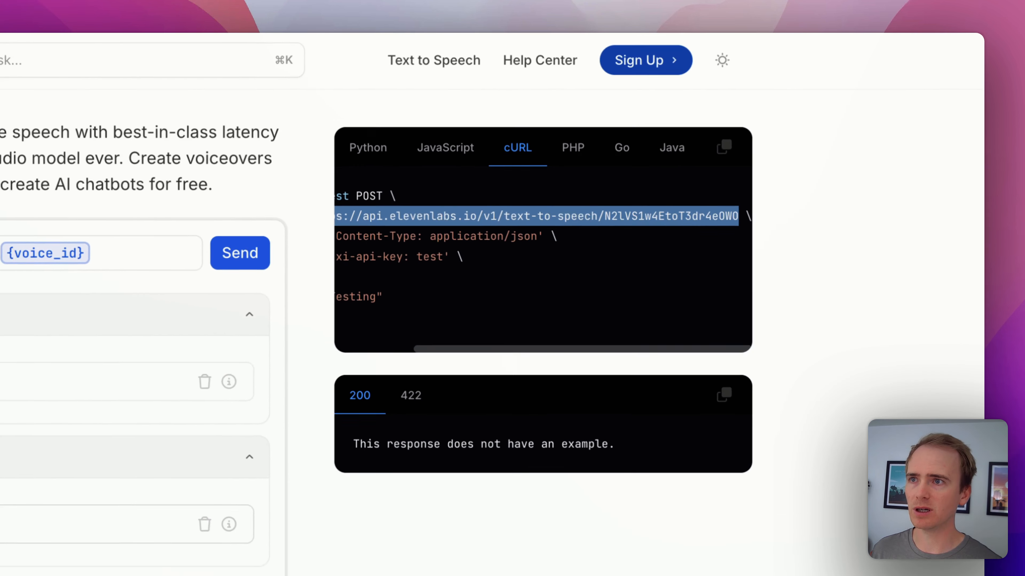
Step: Set the authentication key name to xi-api-key and paste the account's API key as private key
left_click_drag(458, 257, 313, 268)
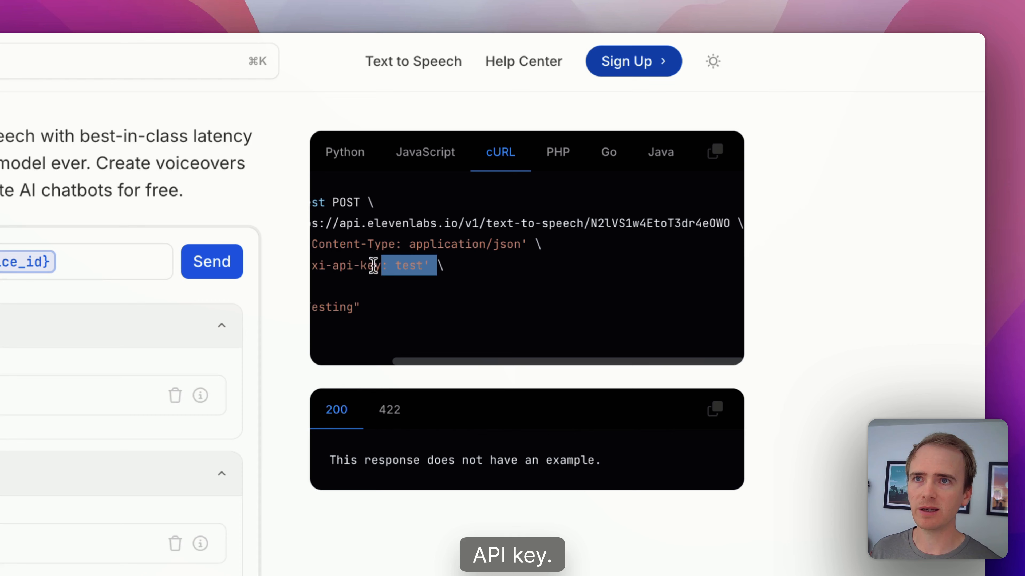
left_click(387, 275)
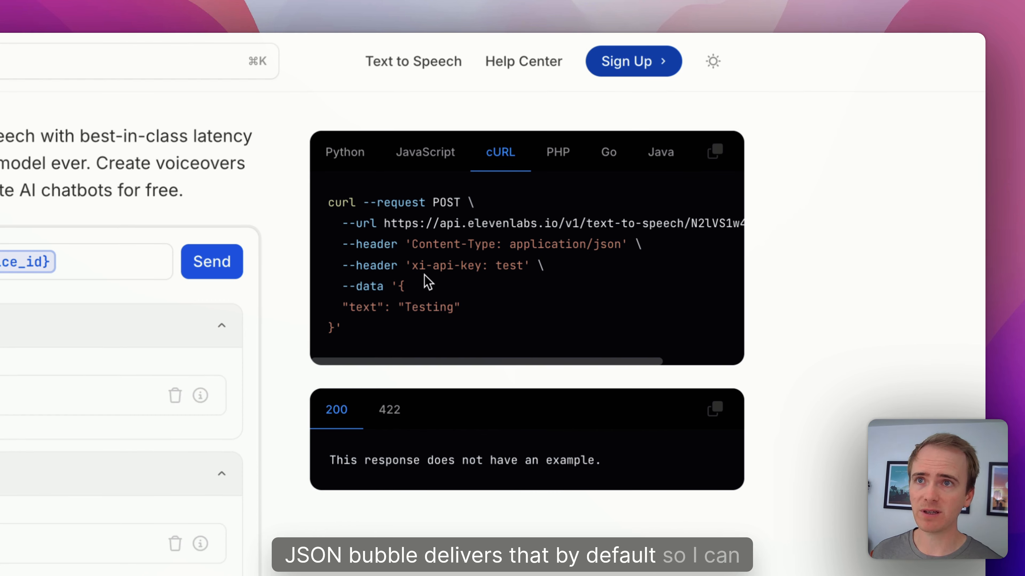
left_click_drag(412, 265, 475, 275)
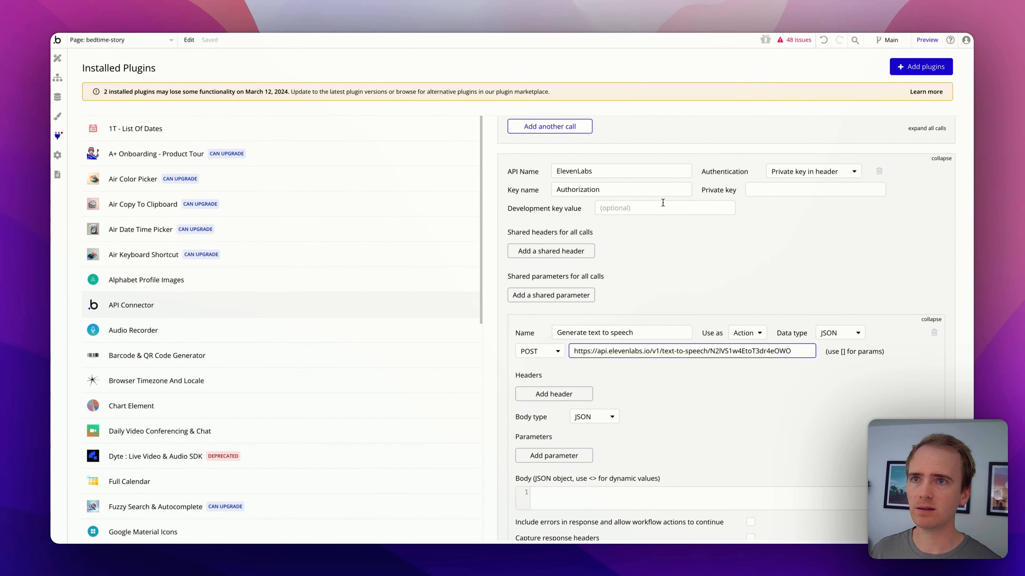
left_click(650, 192)
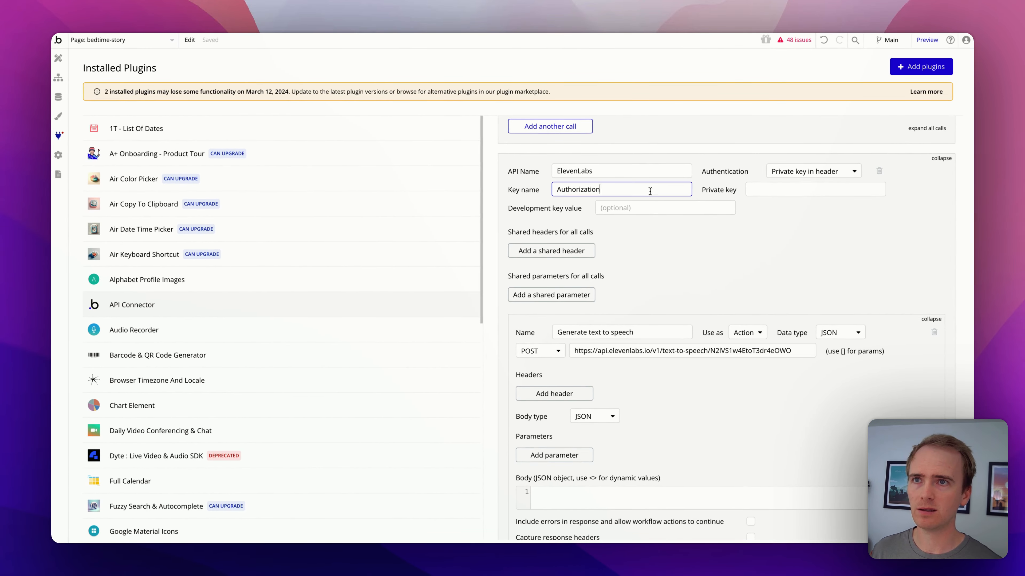
key("super+v")
left_click(771, 191)
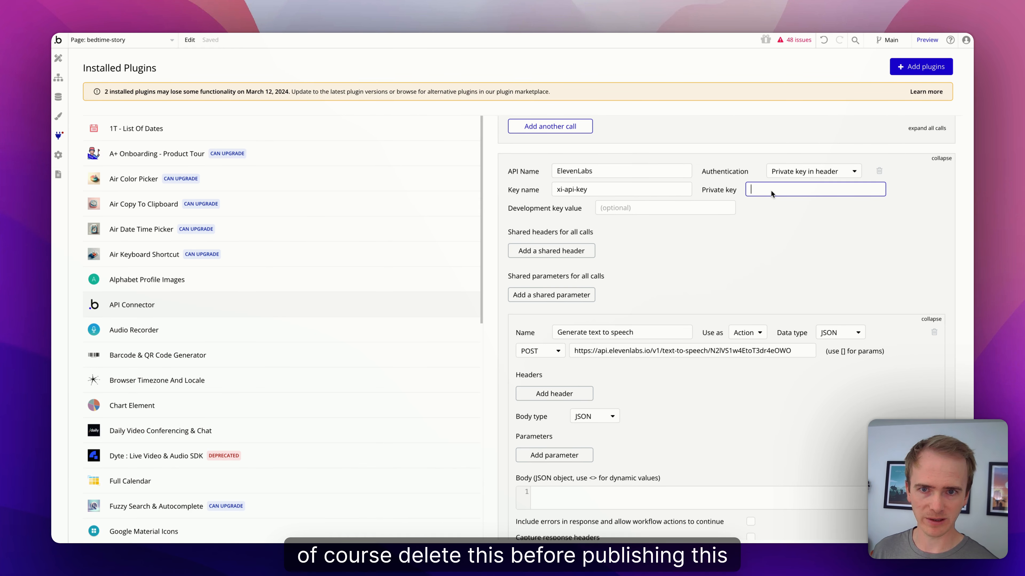
key("super+v")
left_click(763, 208)
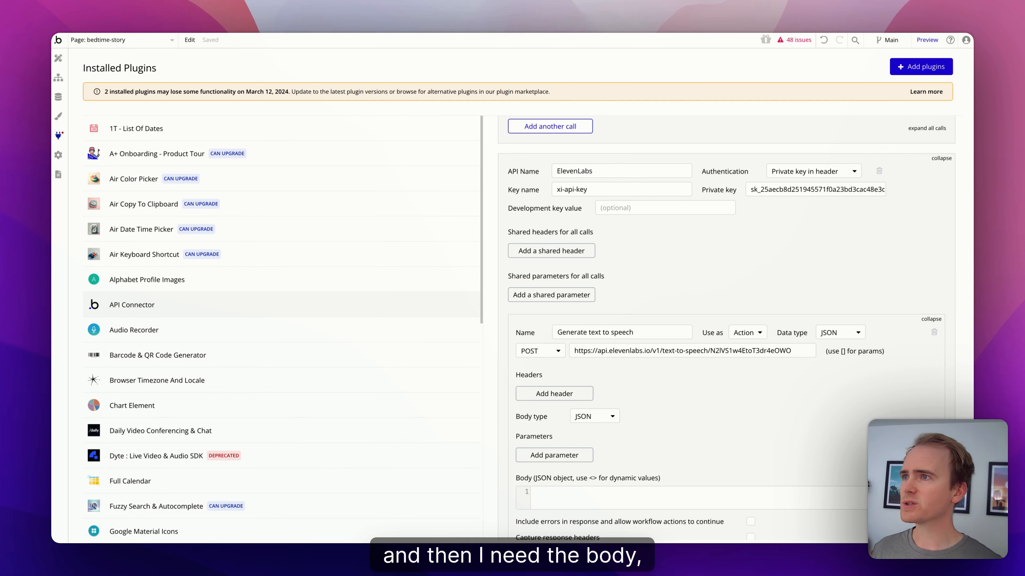
Step: Copy the JSON data block from the ElevenLabs cURL sample
key("ctrl+Tab")
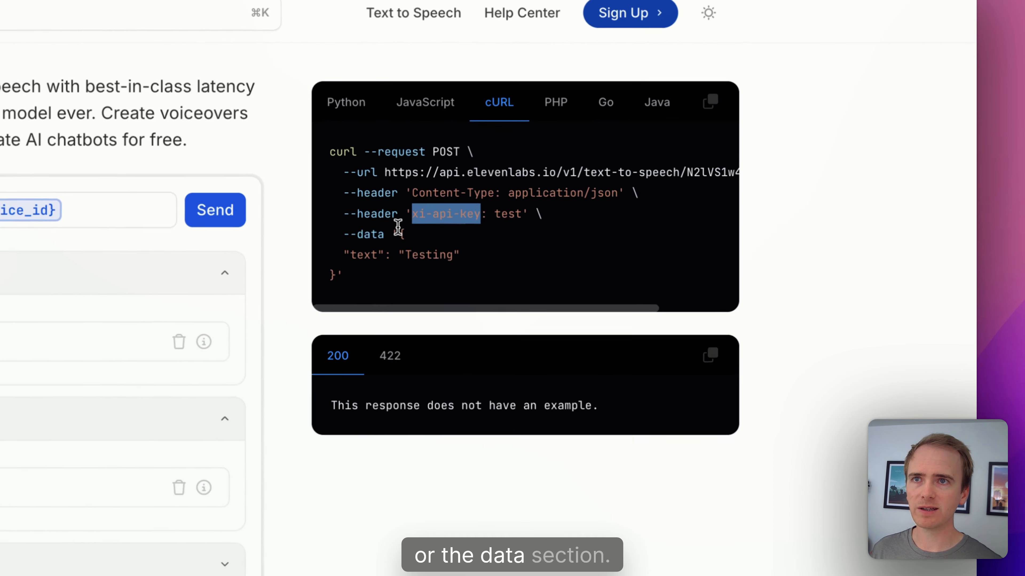
left_click_drag(680, 158, 644, 184)
mouse_move(320, 289)
left_mouse_down()
mouse_move(318, 279)
mouse_move(330, 280)
left_mouse_up()
key("super+c")
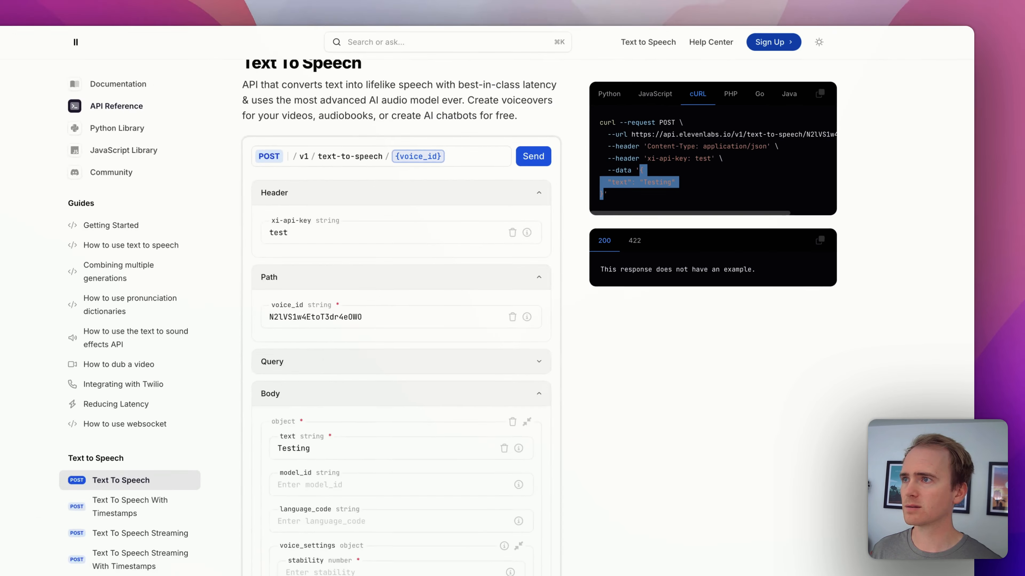
key("ctrl+Tab")
scroll(592, 343, "down", 5)
Step: Paste the {"text": "Testing"} JSON body and initialize the call, dismissing the non-JSON error
left_click(572, 311)
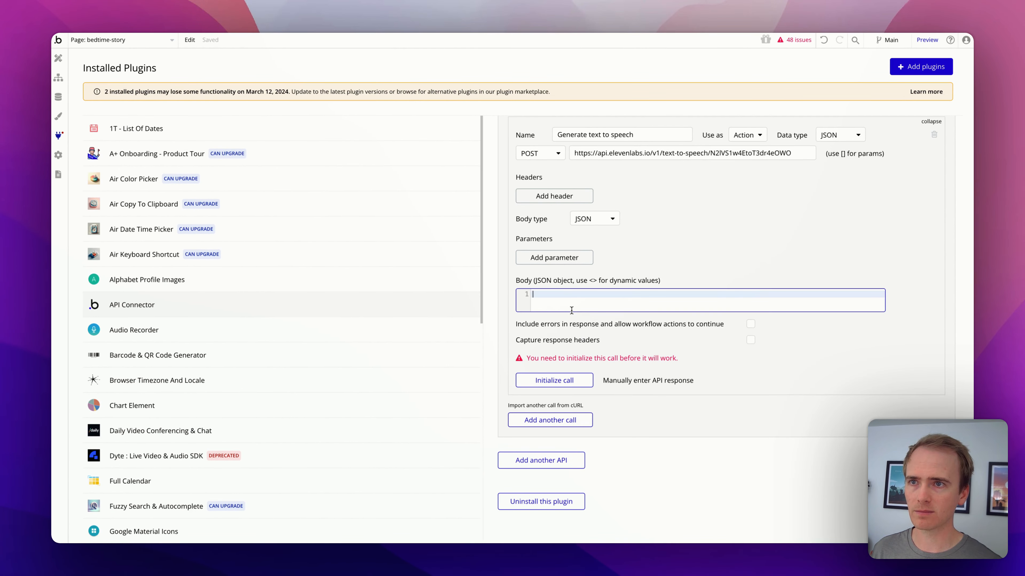
key("super+v")
left_click(651, 280)
scroll(626, 310, "up", 1)
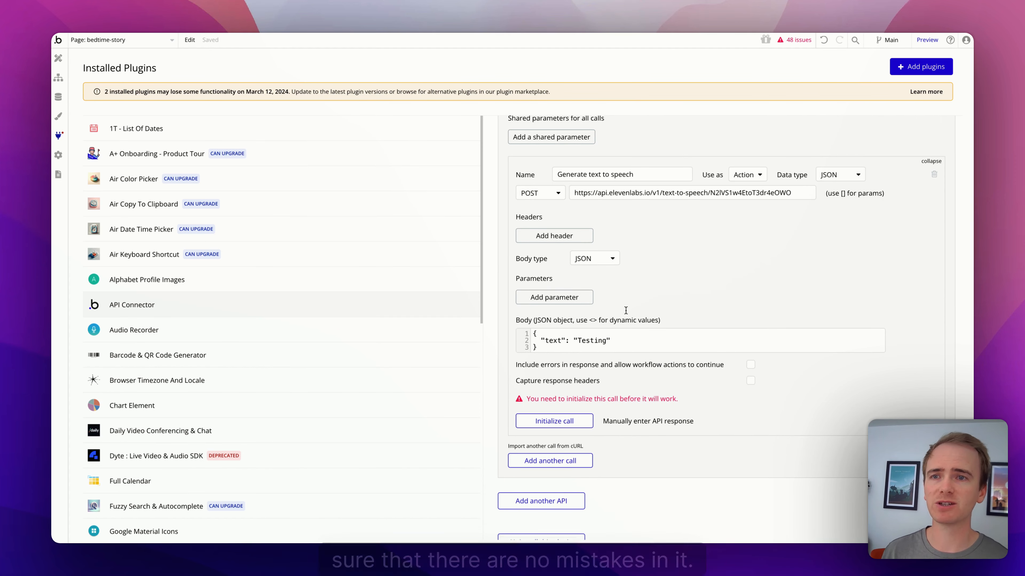
left_click(563, 423)
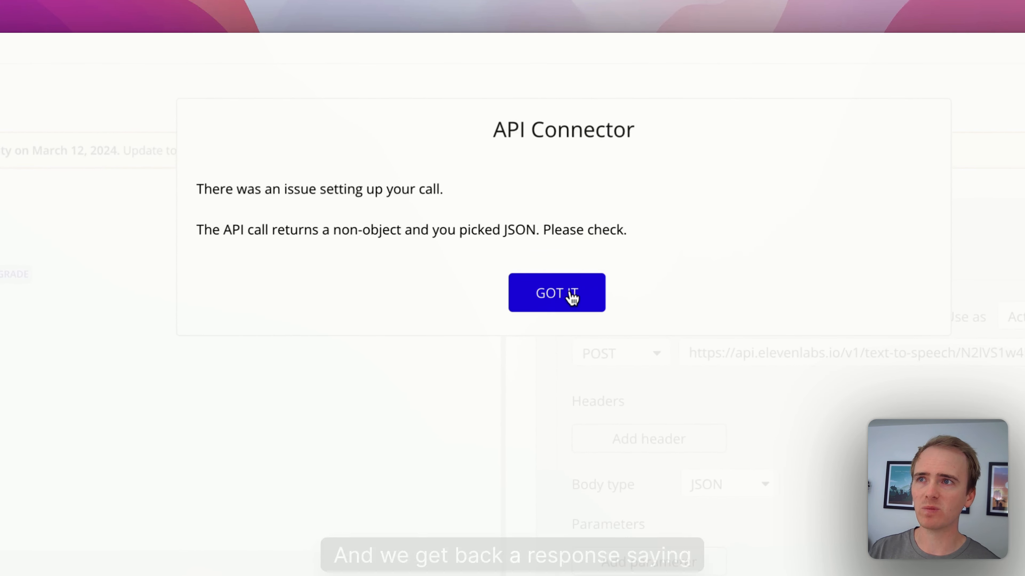
left_click(572, 298)
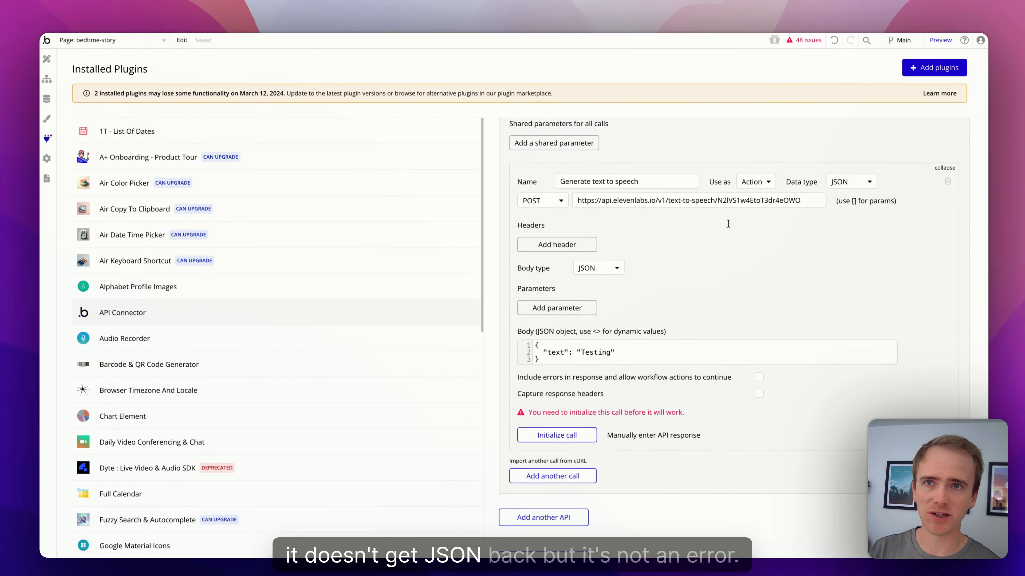
Step: Set the response data type to File, reinitialize, and play the returned Testing audio preview
scroll(852, 190, "up", 1)
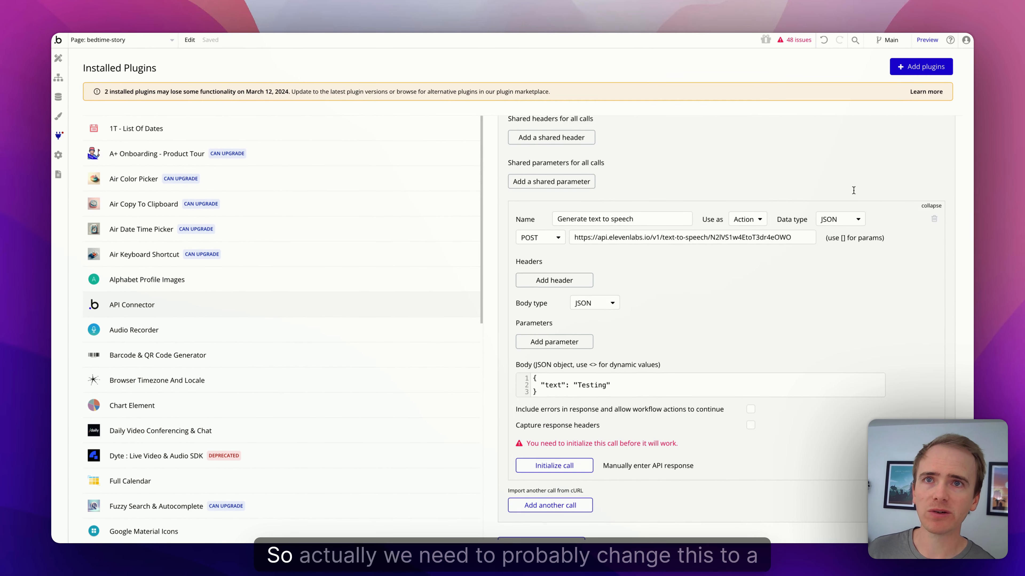
left_click(842, 220)
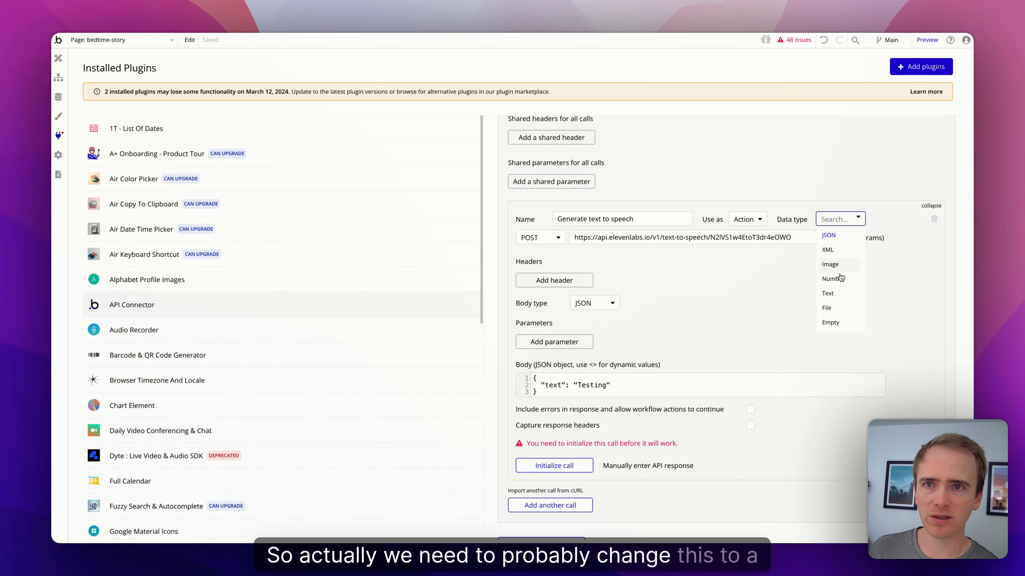
left_click(840, 307)
scroll(737, 318, "down", 2)
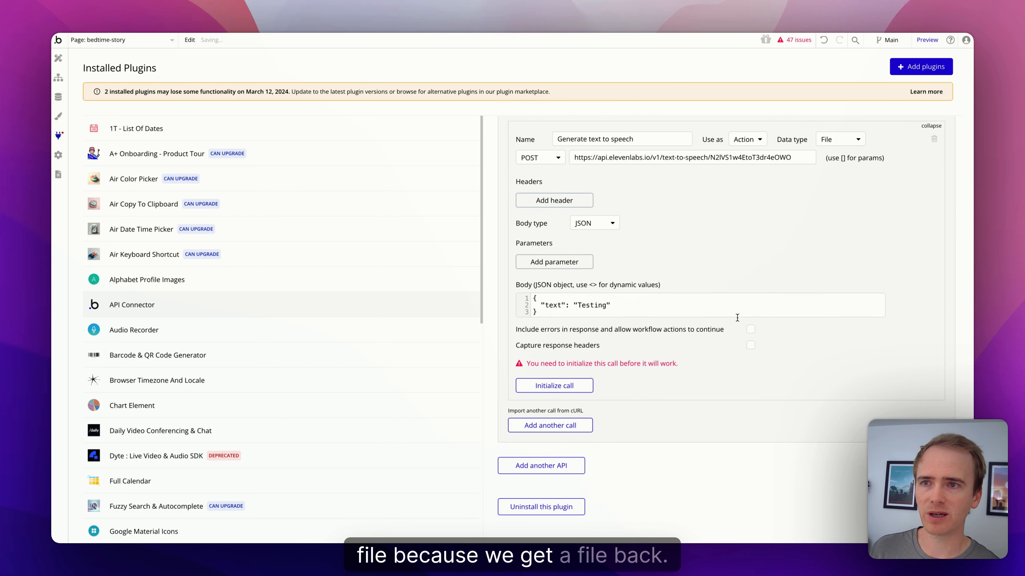
left_click(567, 386)
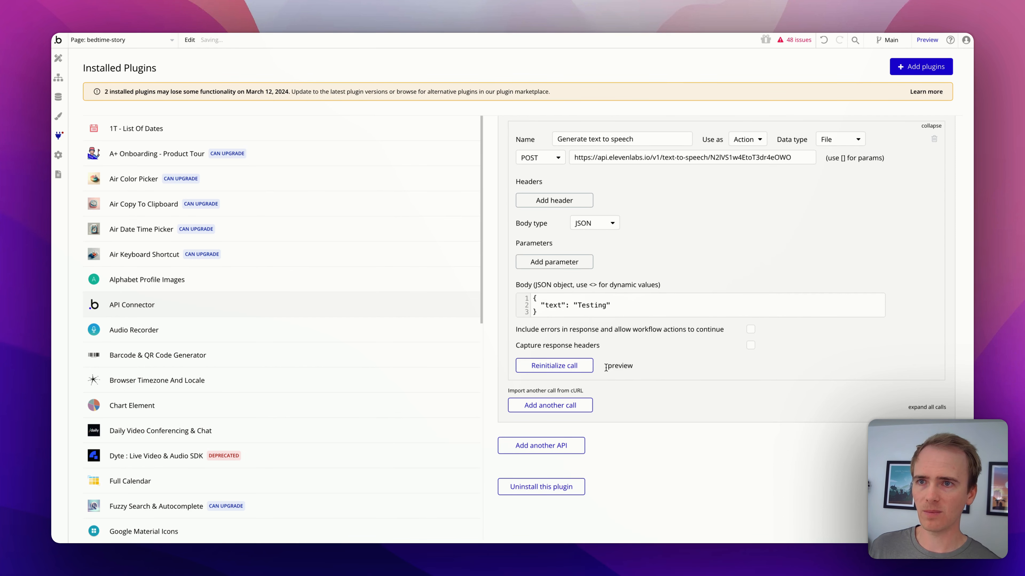
left_click(619, 367)
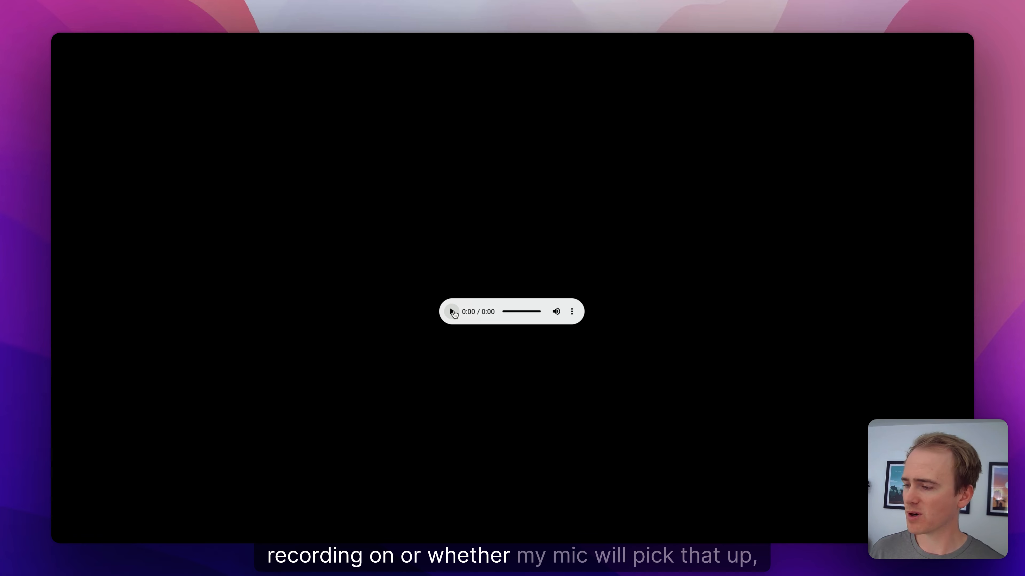
left_click(454, 312)
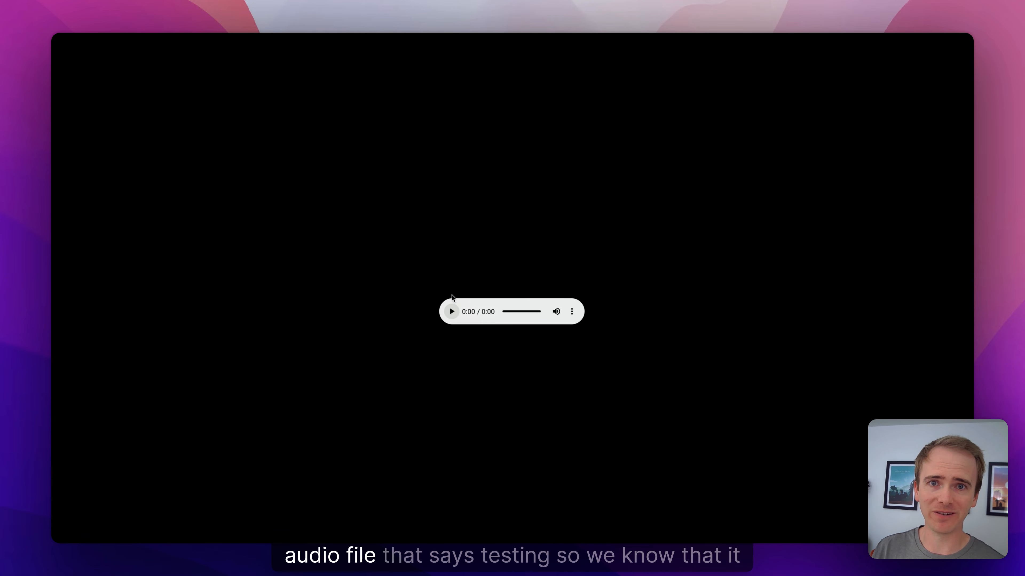
key("super+w")
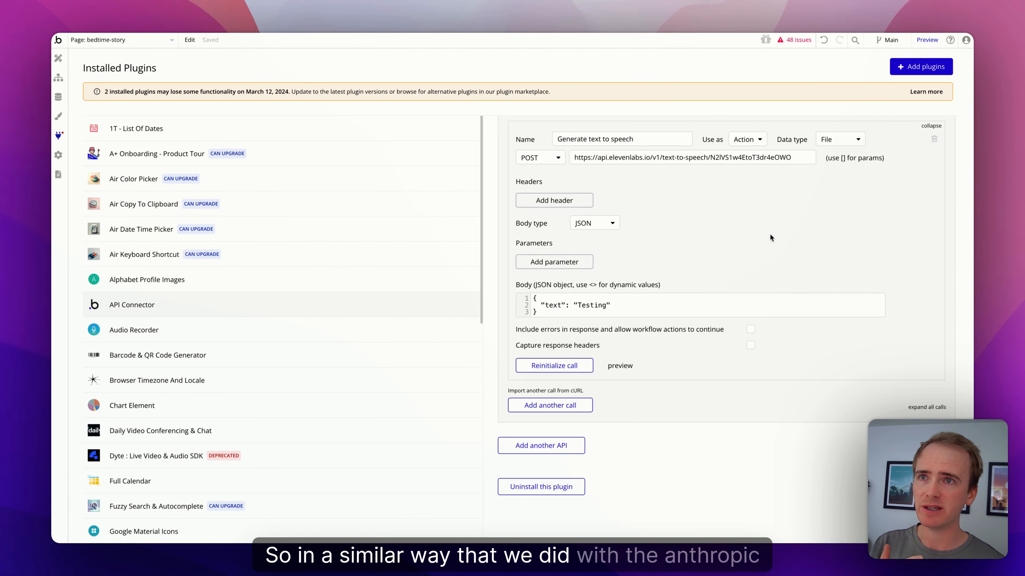
Step: Replace "Testing" in the body JSON with a <text> parameter and focus its Value field
left_click_drag(663, 311, 598, 305)
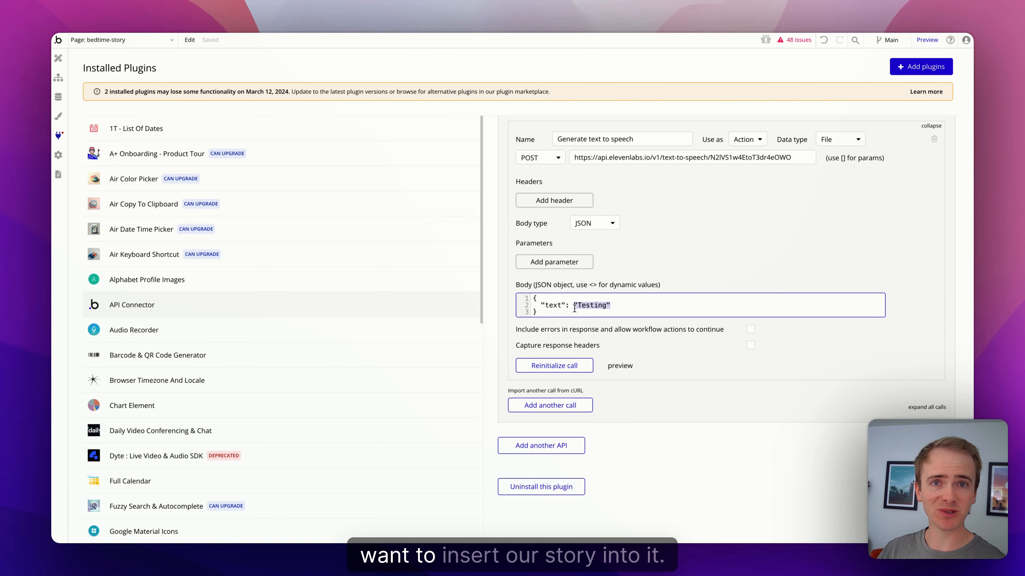
type("<")
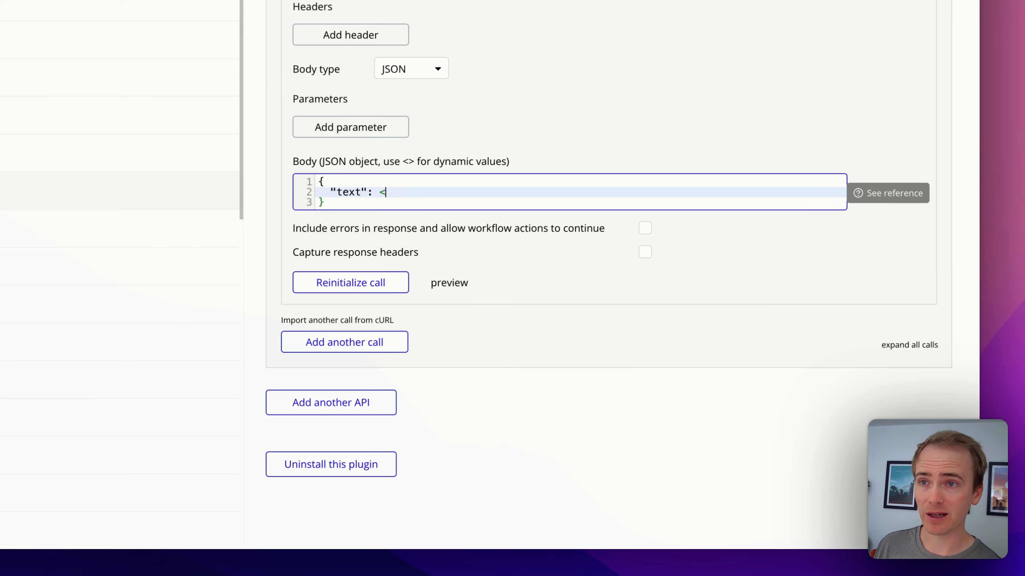
type("text>")
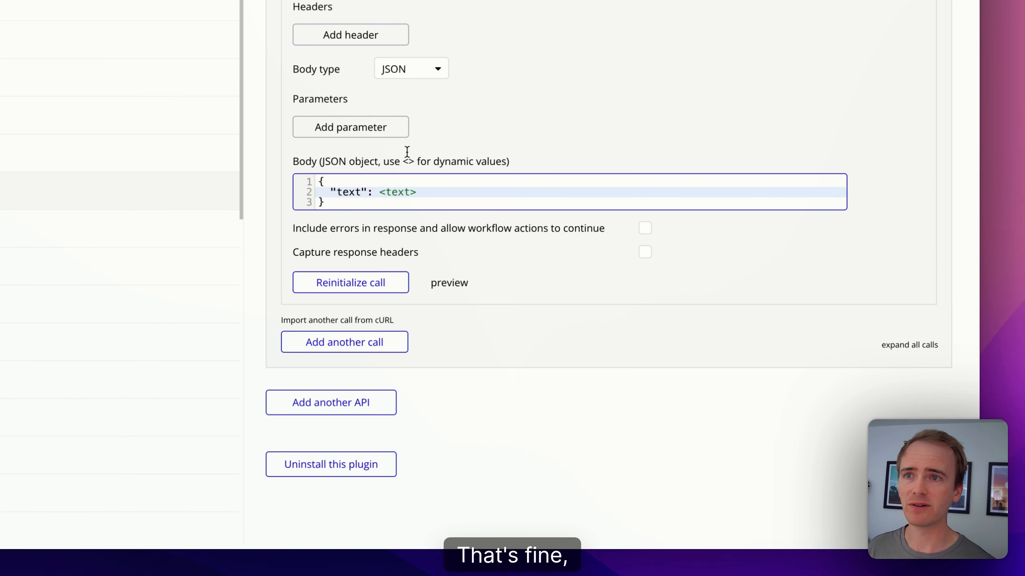
left_click(483, 91)
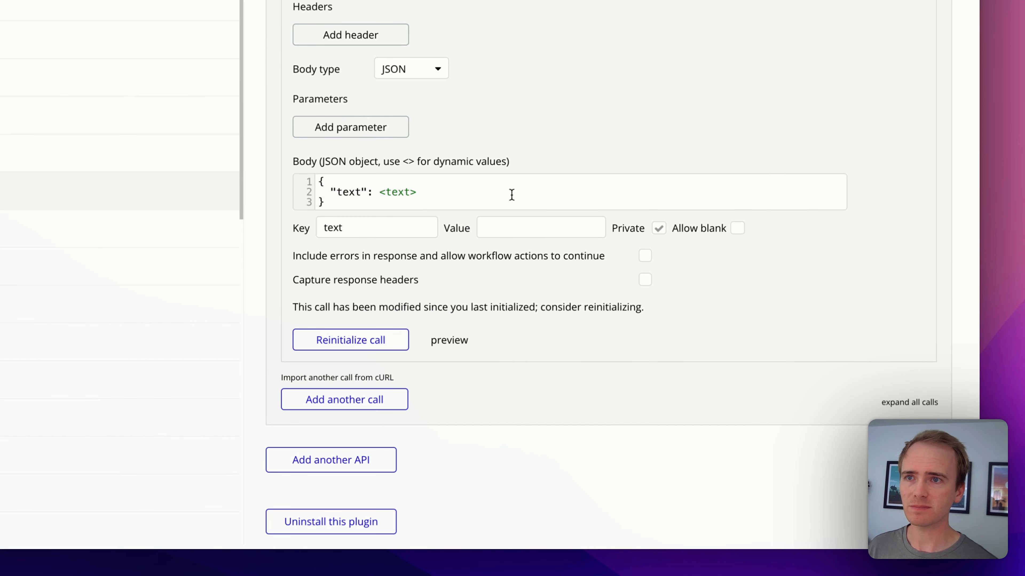
left_click(530, 226)
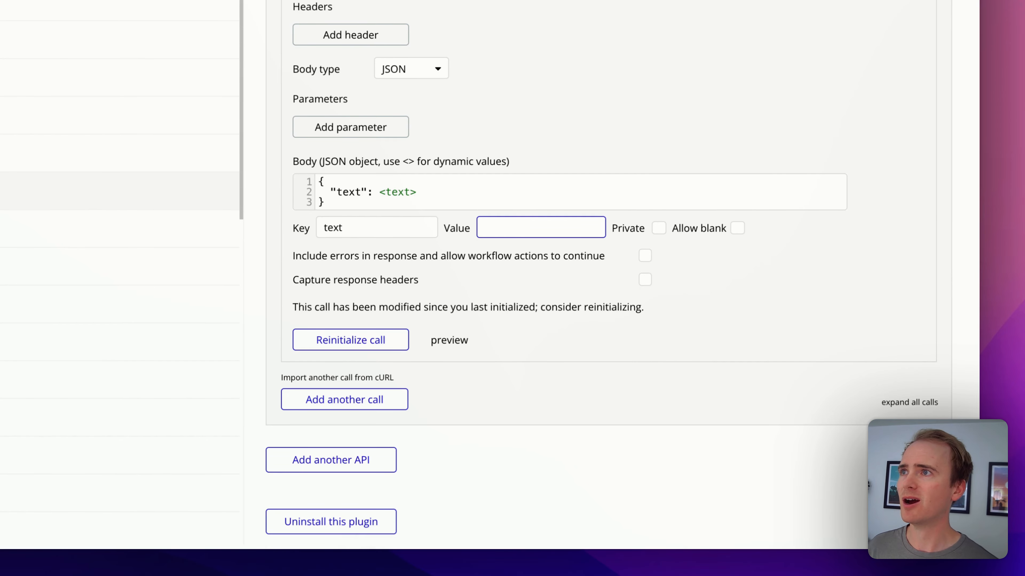
left_click(58, 80)
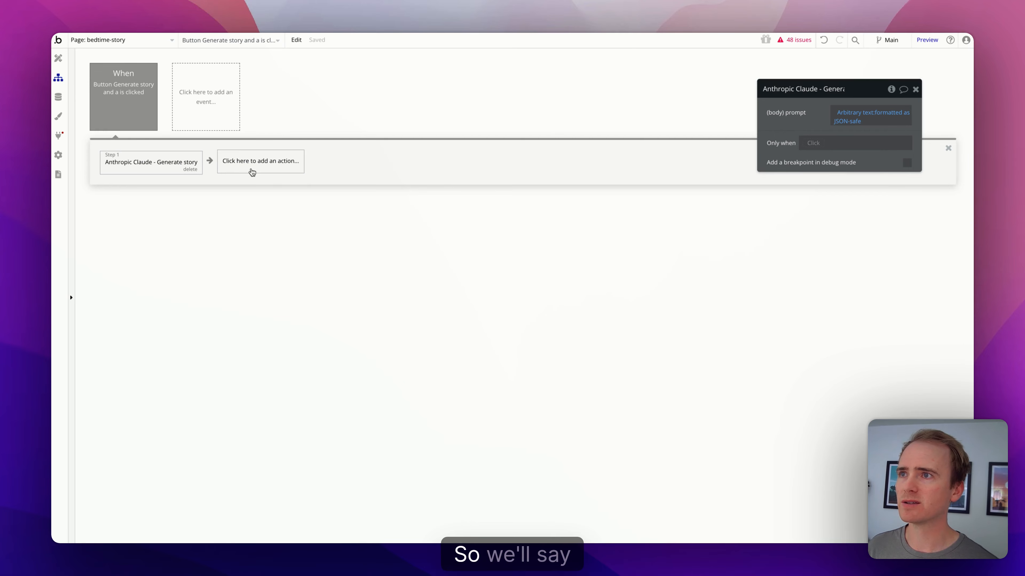
Step: Add the 'ElevenLabs - Generate text to speech' action as Step 2
left_click(270, 174)
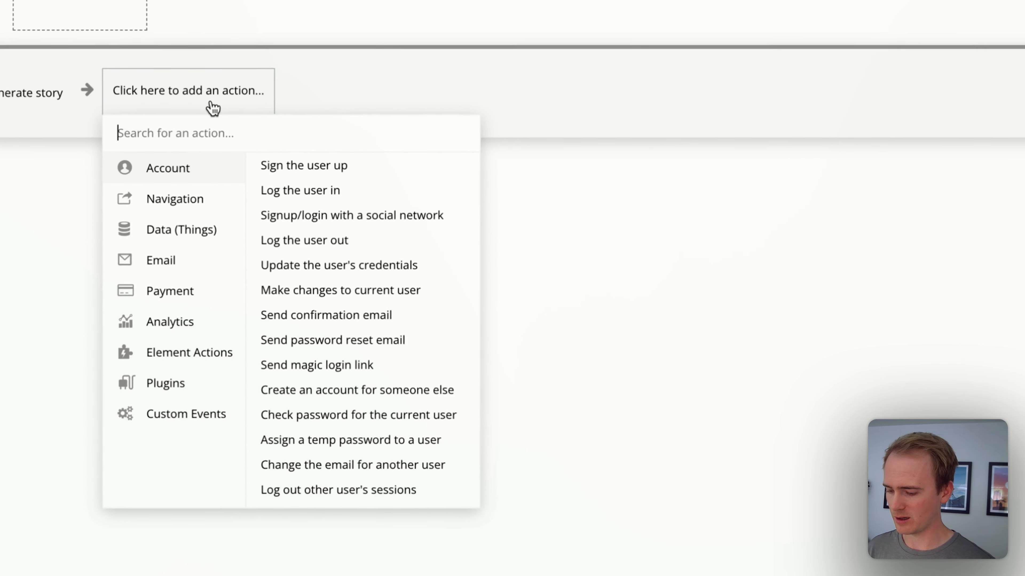
type("text to")
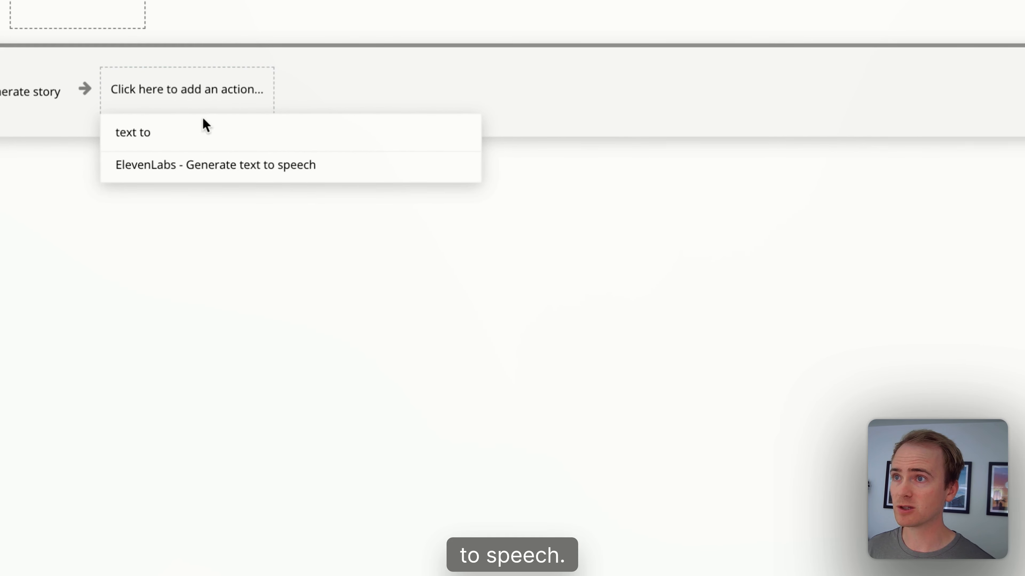
left_click(246, 165)
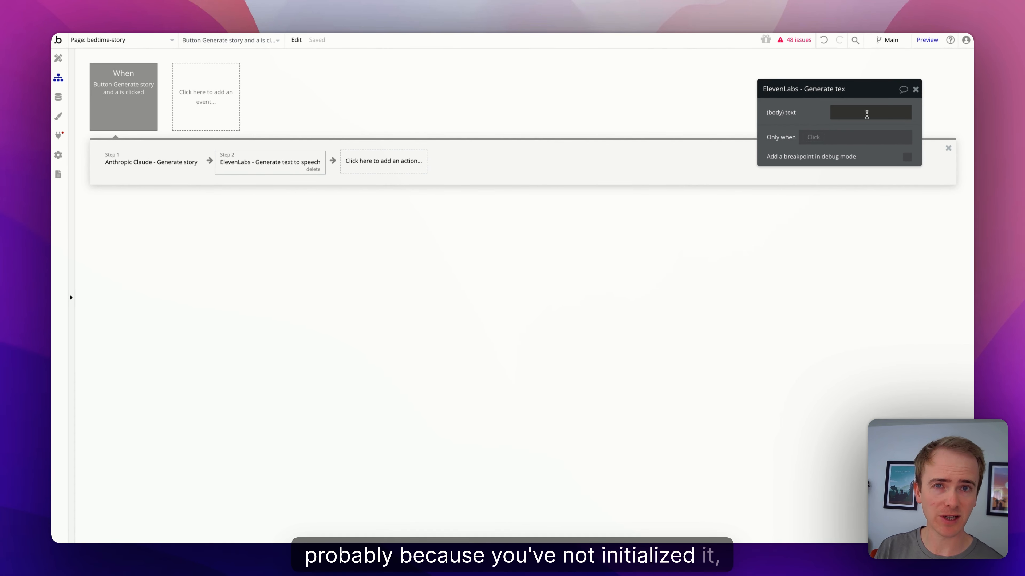
Step: Set its text to Result of step 1's content:first item's text:formatted as JSON-safe
left_click(867, 113)
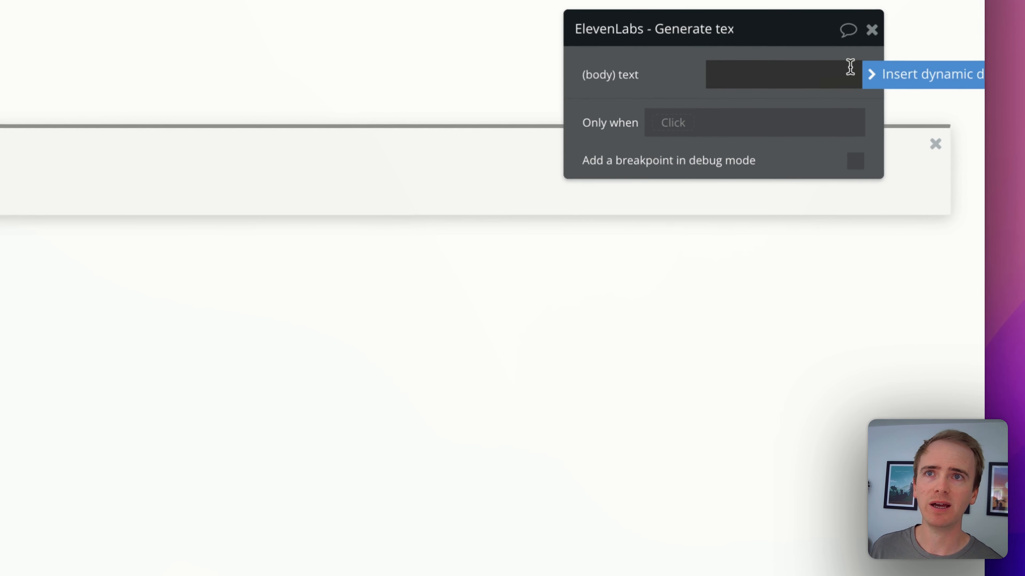
left_click(876, 74)
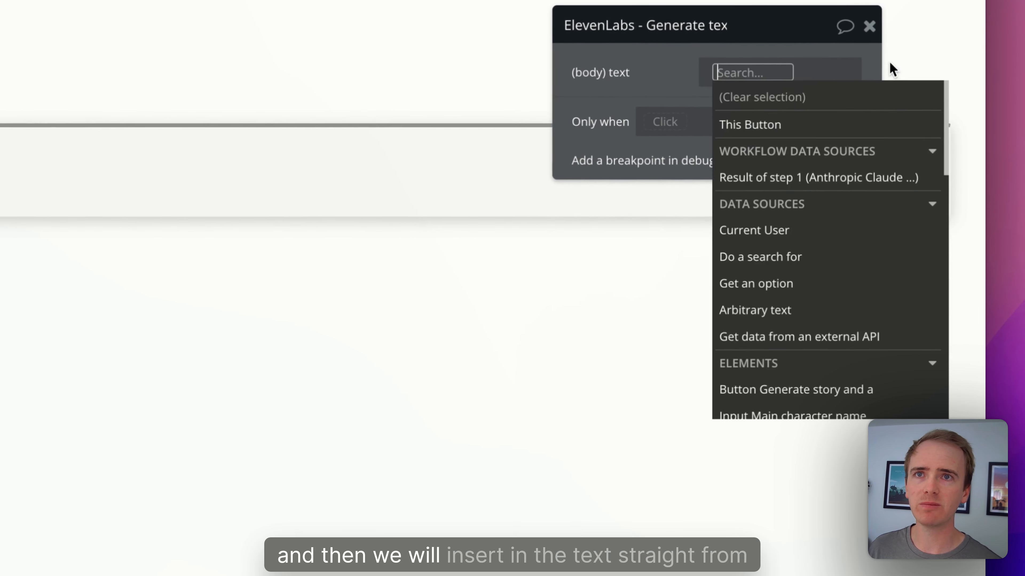
left_click(786, 178)
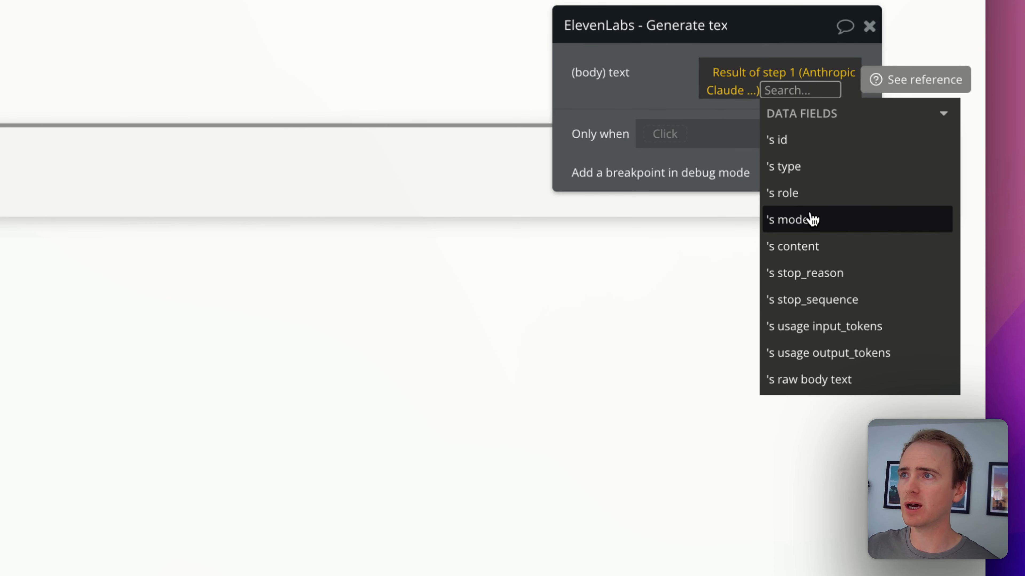
left_click(856, 252)
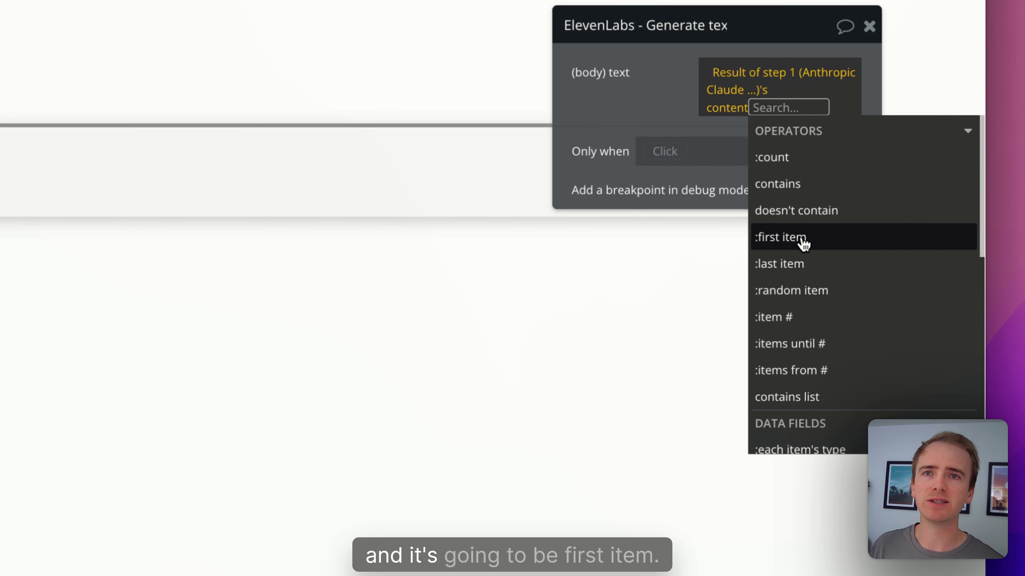
mouse_move(803, 244)
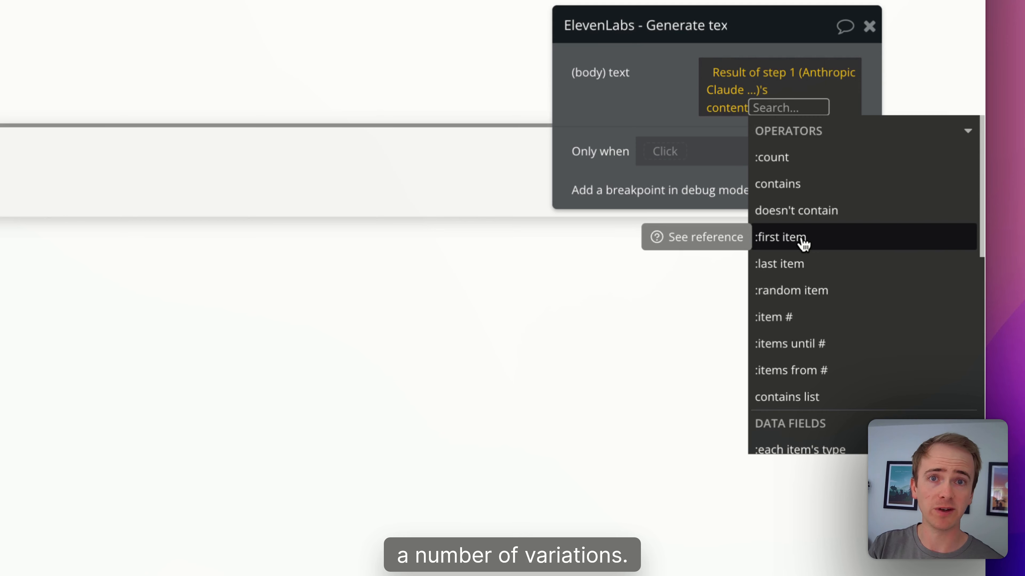
left_click(802, 242)
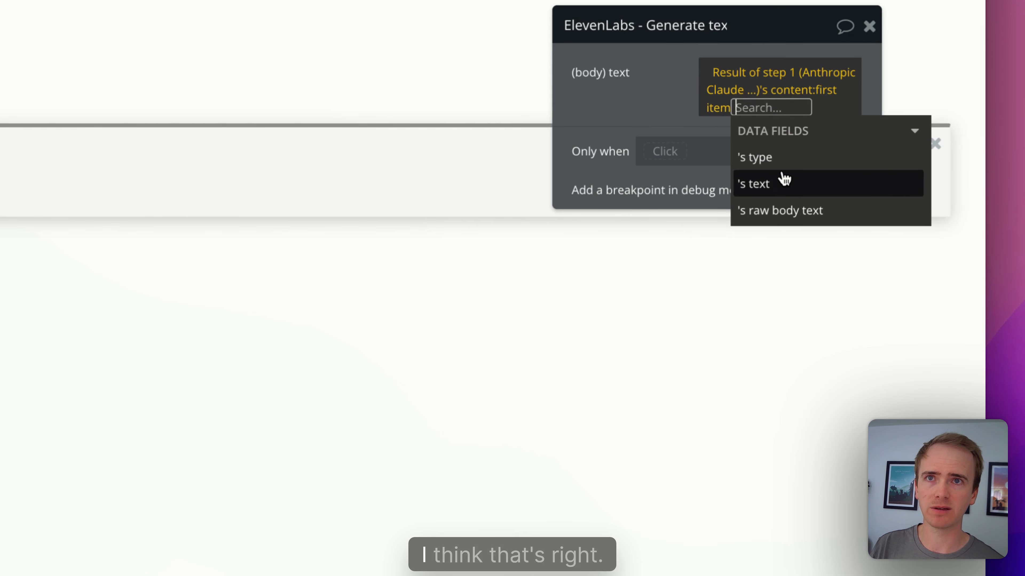
left_click(784, 184)
left_click(755, 110)
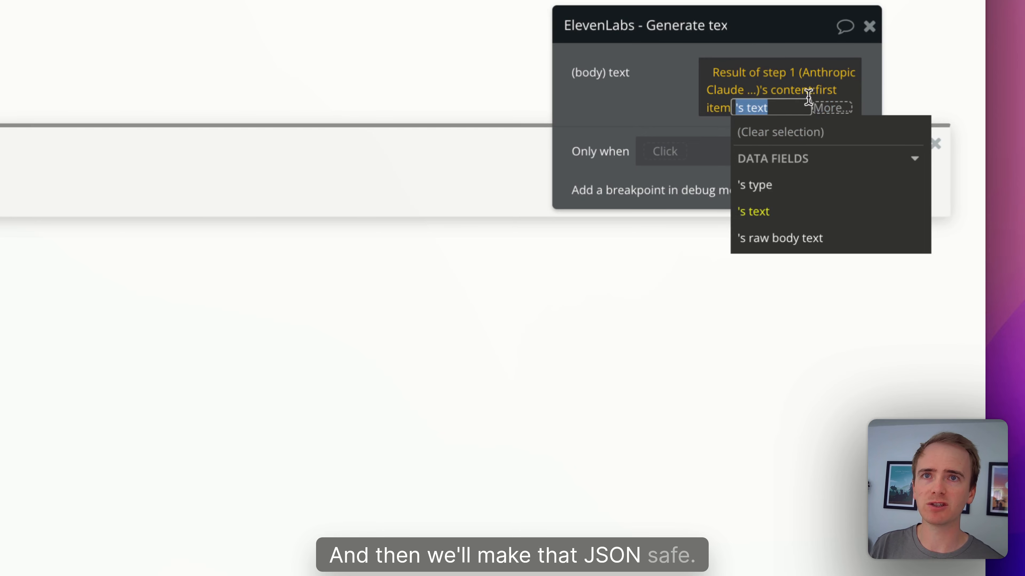
left_click(820, 108)
type("json")
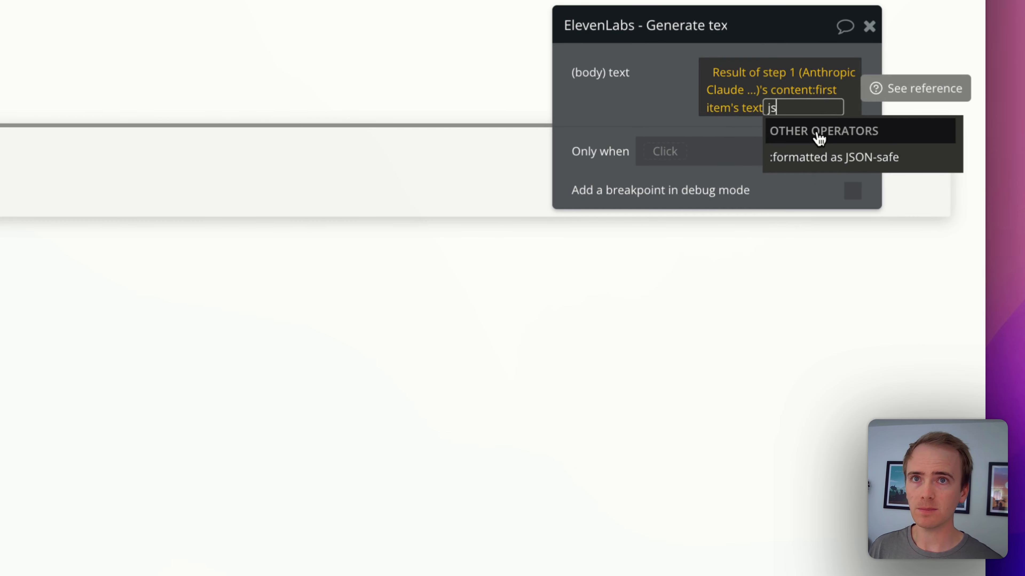
left_click(828, 155)
left_click(662, 120)
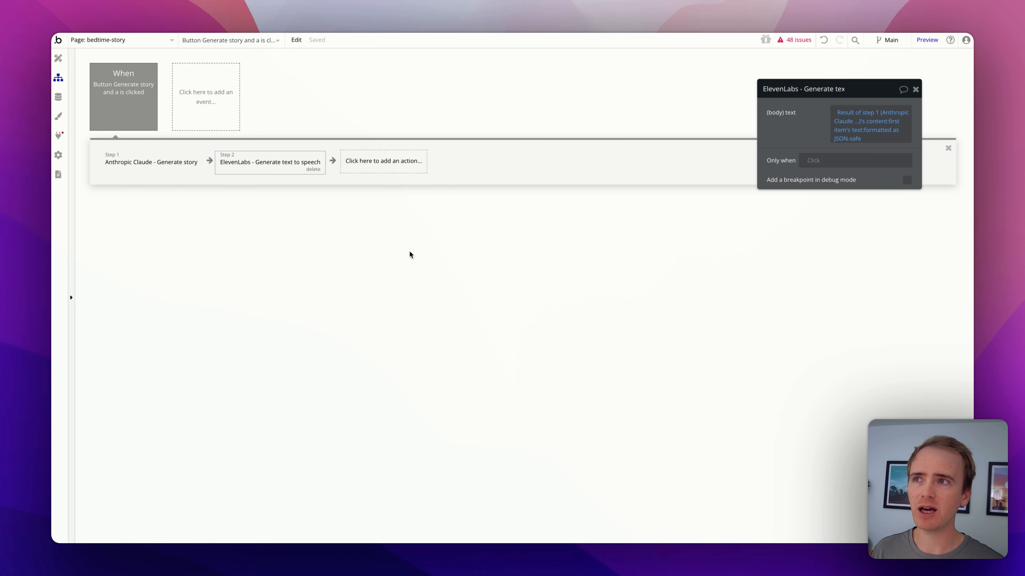
Step: Search 'html audio player' and copy the audio example code from W3Schools' HTML Audio page
key("super+t")
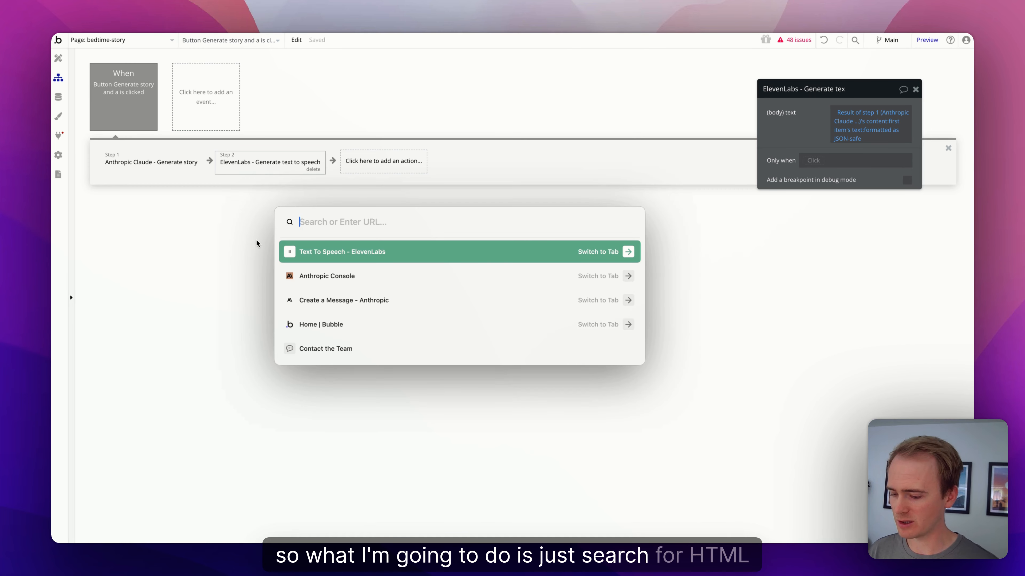
type("html audio playe")
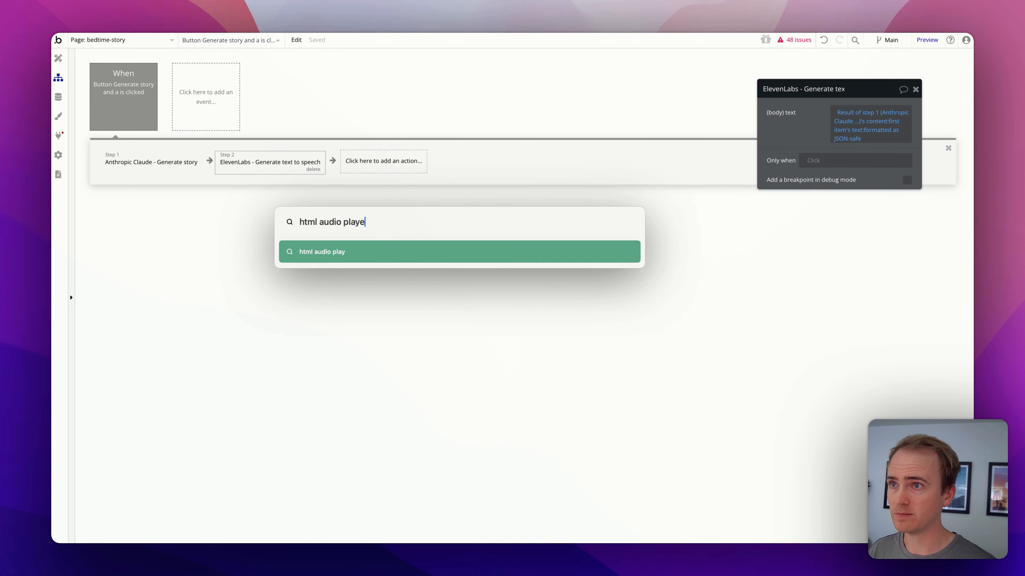
key("Return")
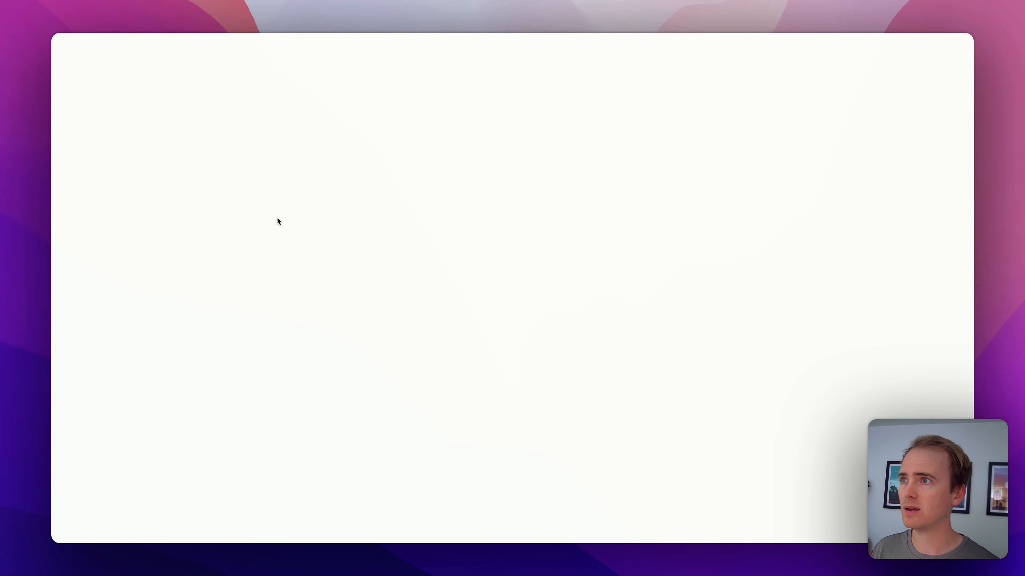
left_click(214, 134)
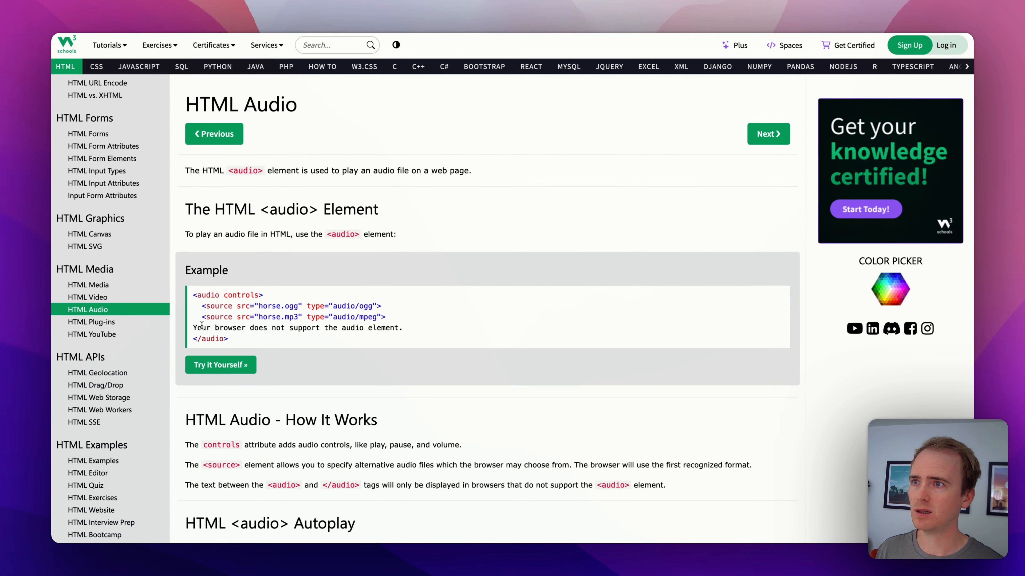
left_click_drag(236, 338, 194, 298)
key("super+c")
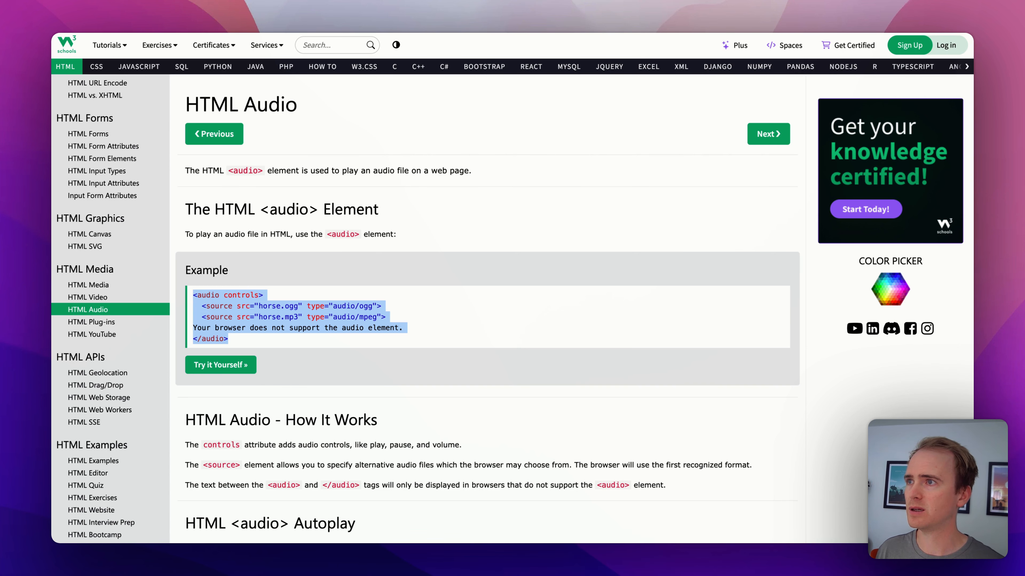
key("ctrl+shift+Tab")
left_click(58, 59)
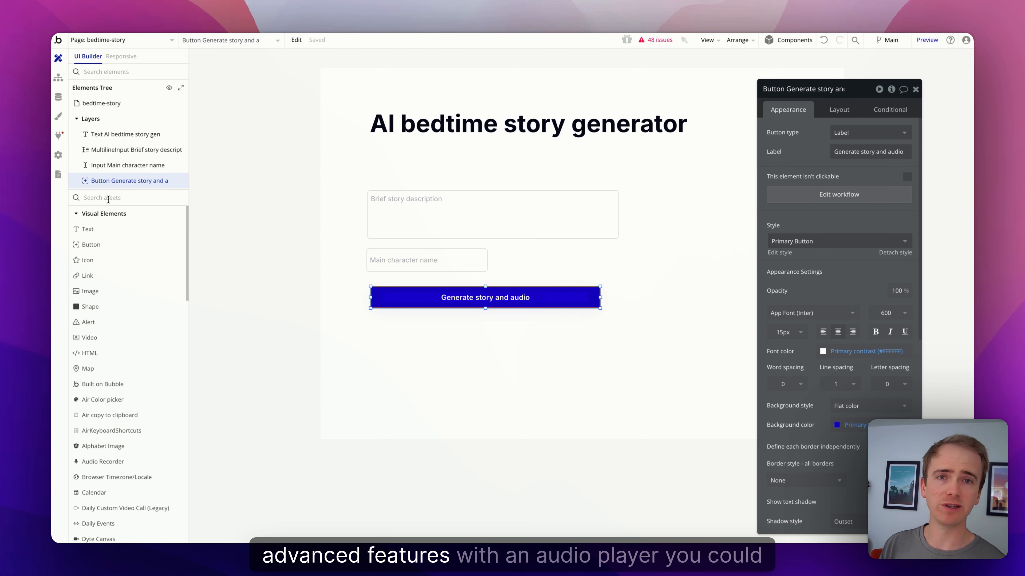
Step: Place an HTML element below the generate button with the audio code, removing the horse.ogg source line
type("html")
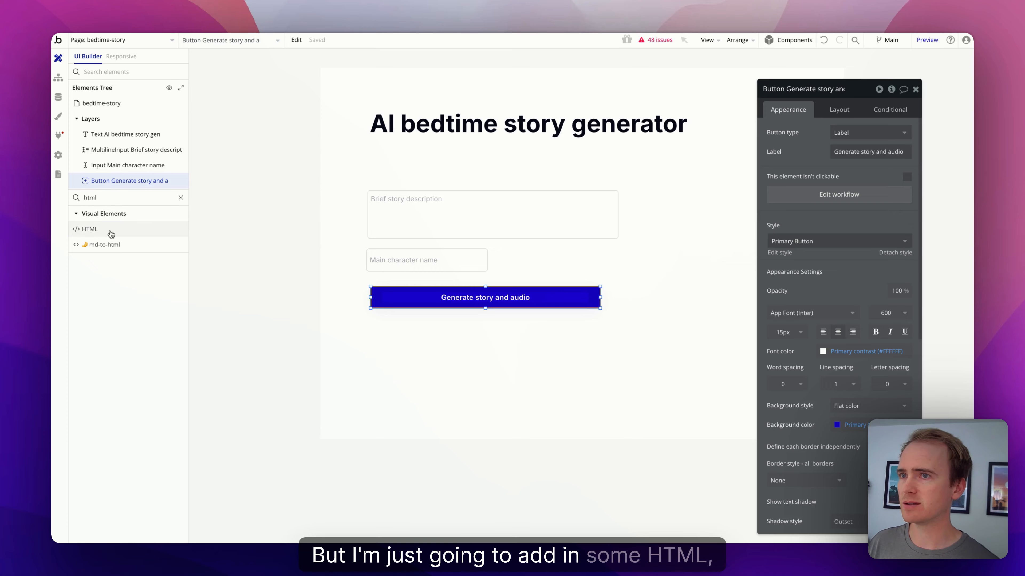
left_click_drag(109, 230, 423, 351)
left_click(826, 153)
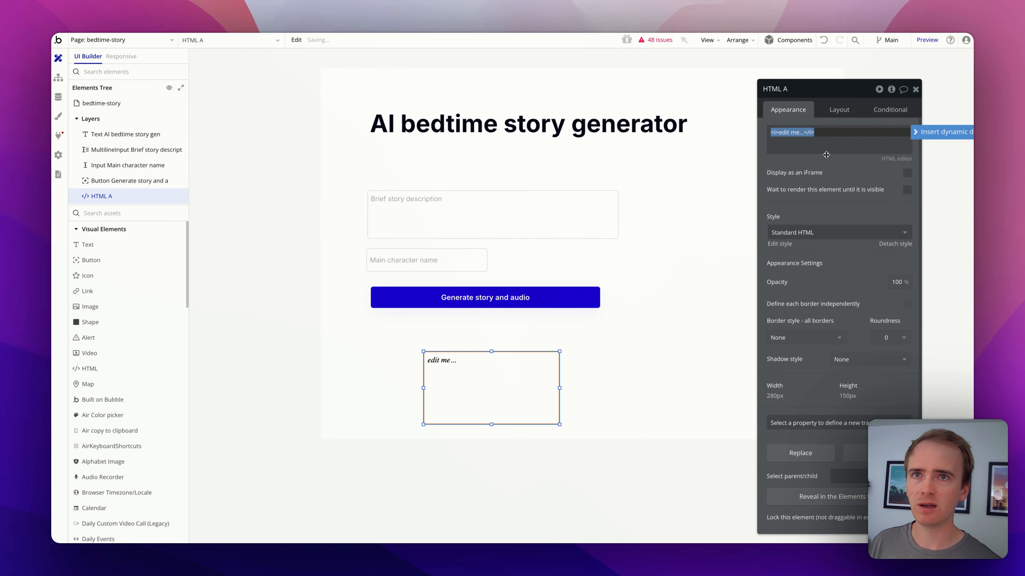
key("super+v")
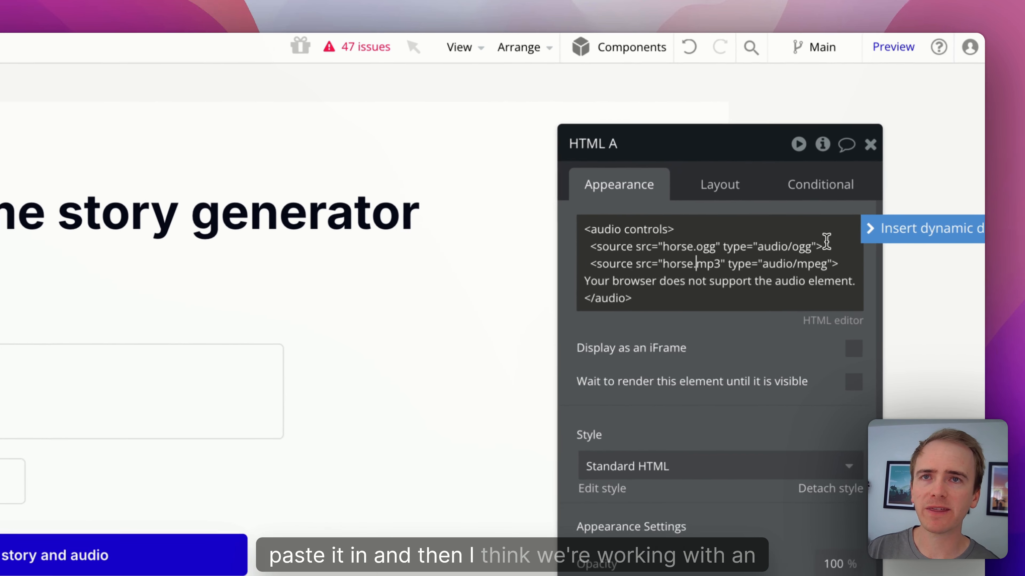
left_click_drag(833, 247, 561, 247)
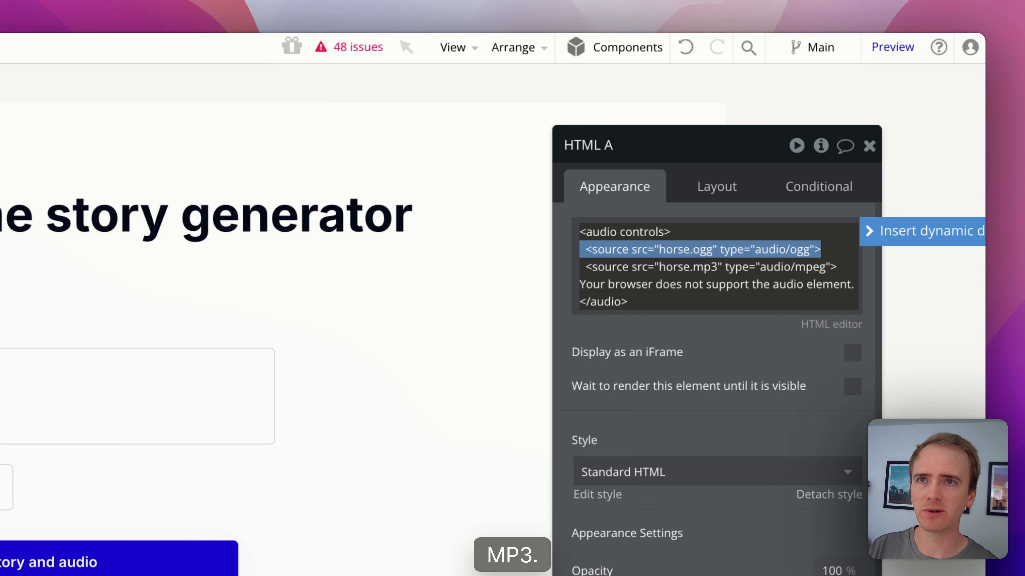
key("BackSpace")
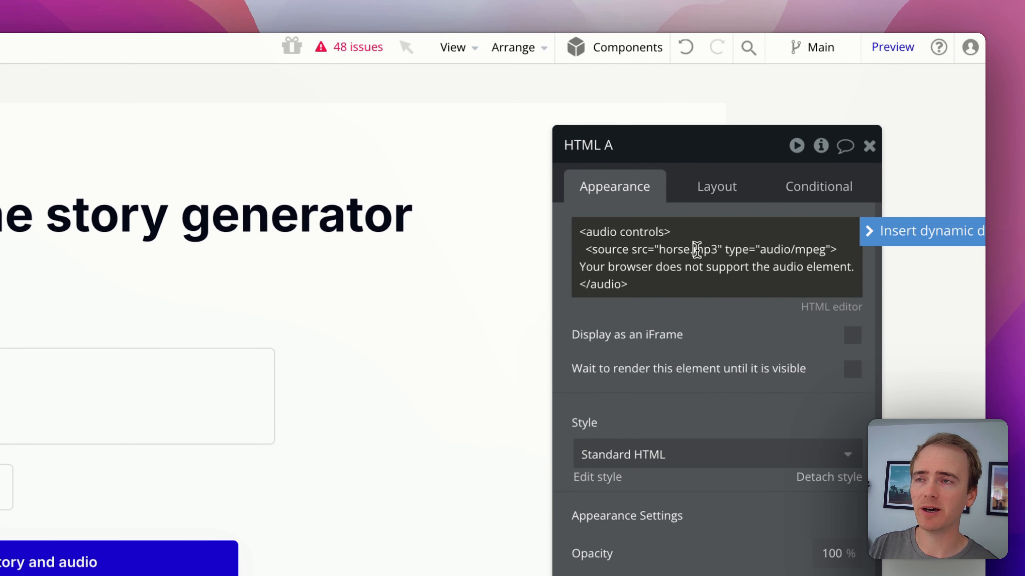
left_click(1, 387)
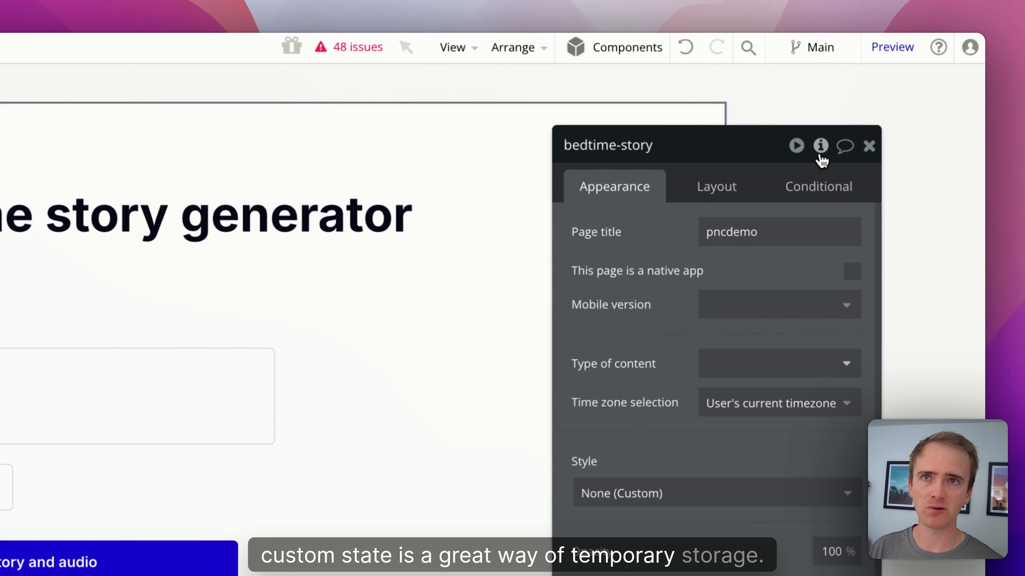
Step: Add a custom state 'story-audio' of type file to the bedtime-story page
left_click(821, 146)
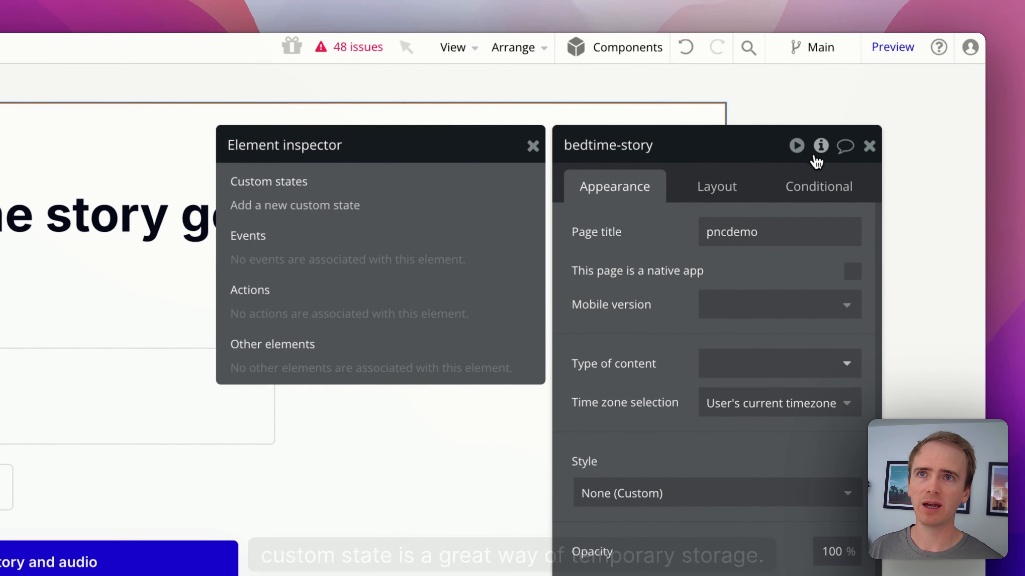
left_click(331, 205)
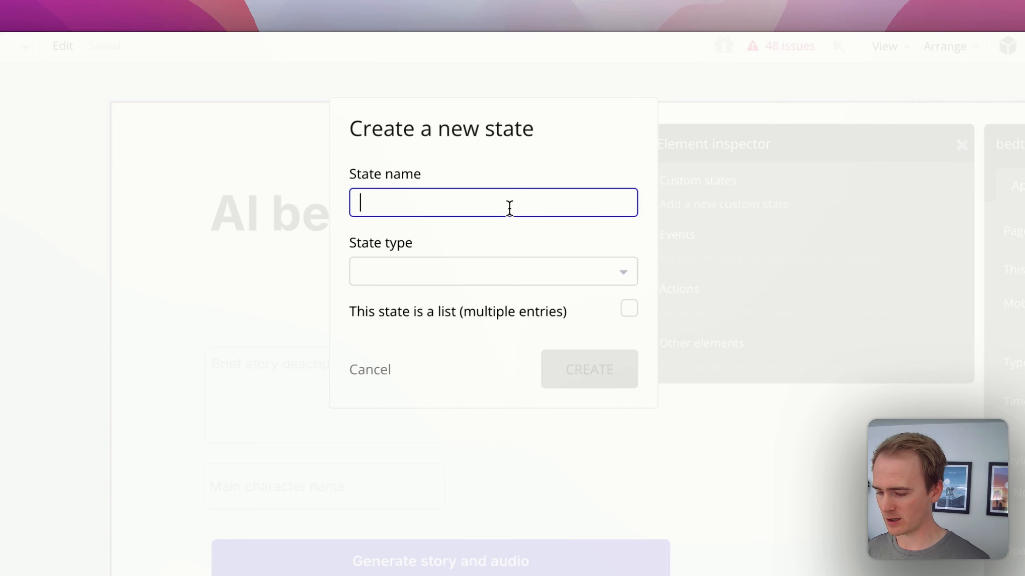
type("sory")
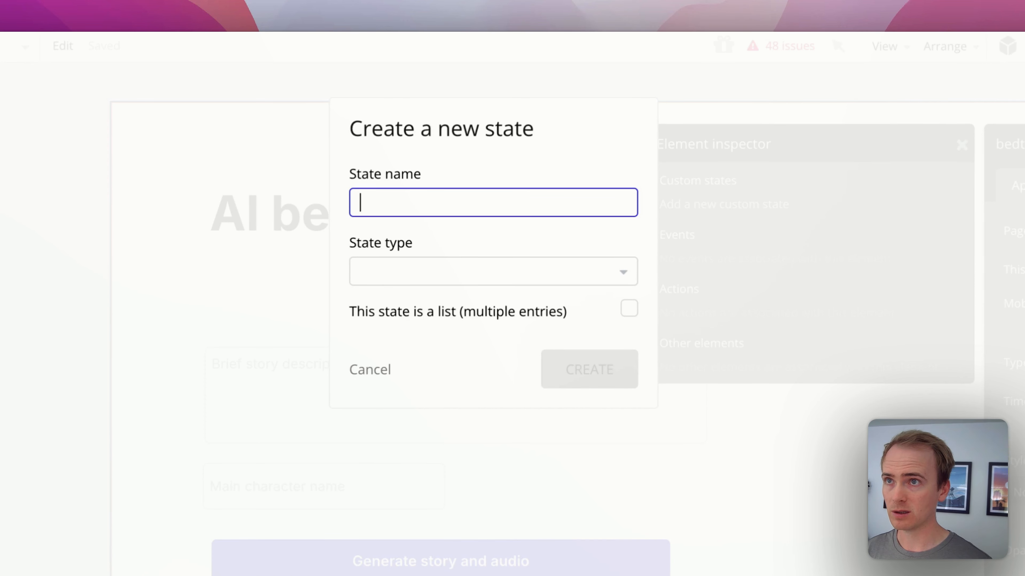
type("tory-audio")
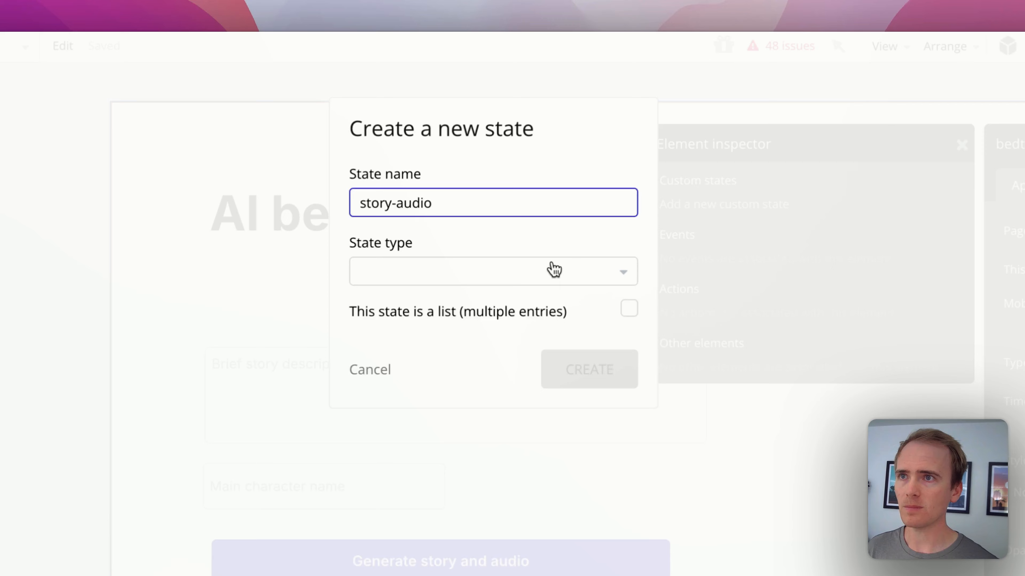
left_click(554, 269)
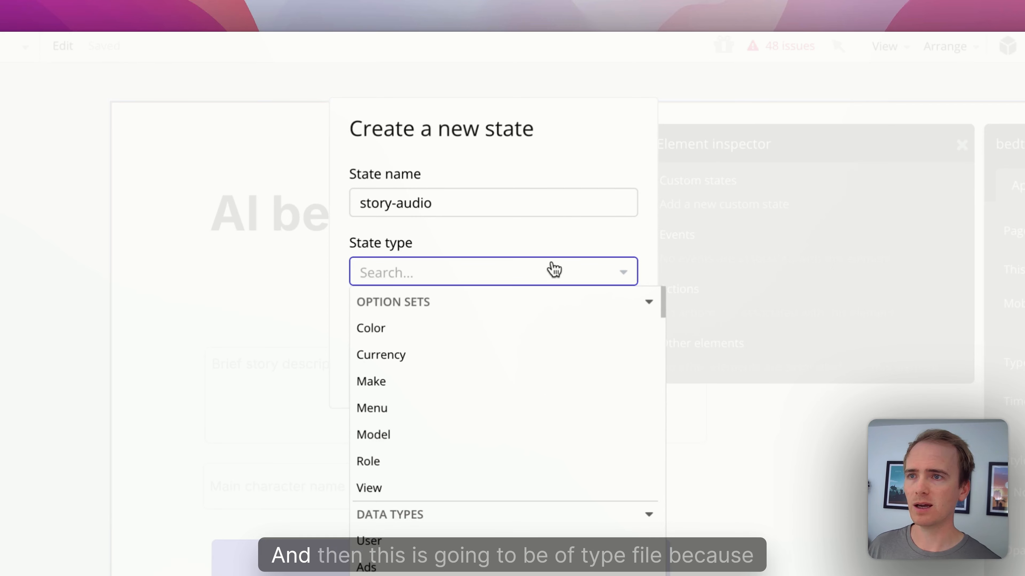
type("fil")
left_click(502, 323)
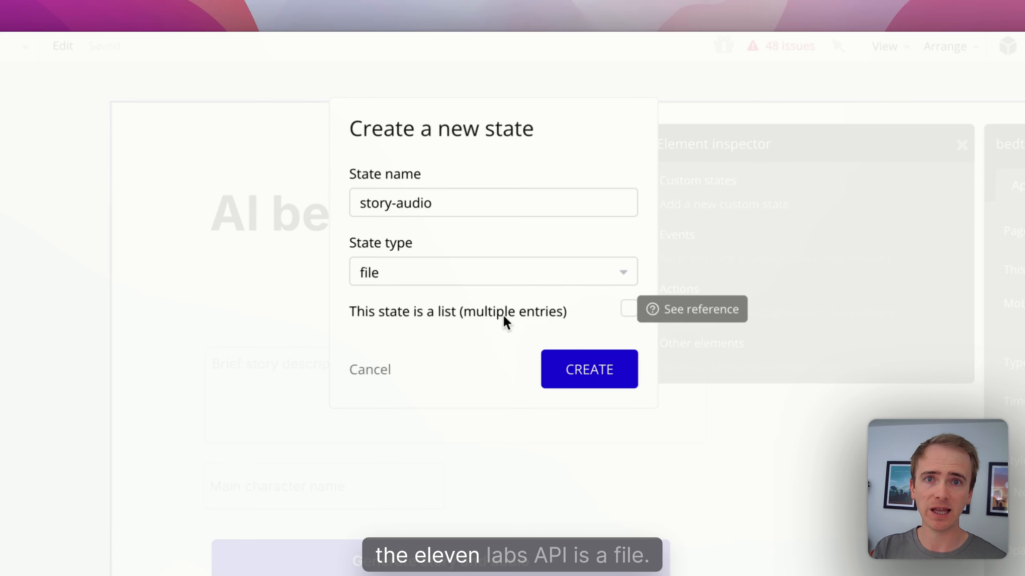
left_click(611, 374)
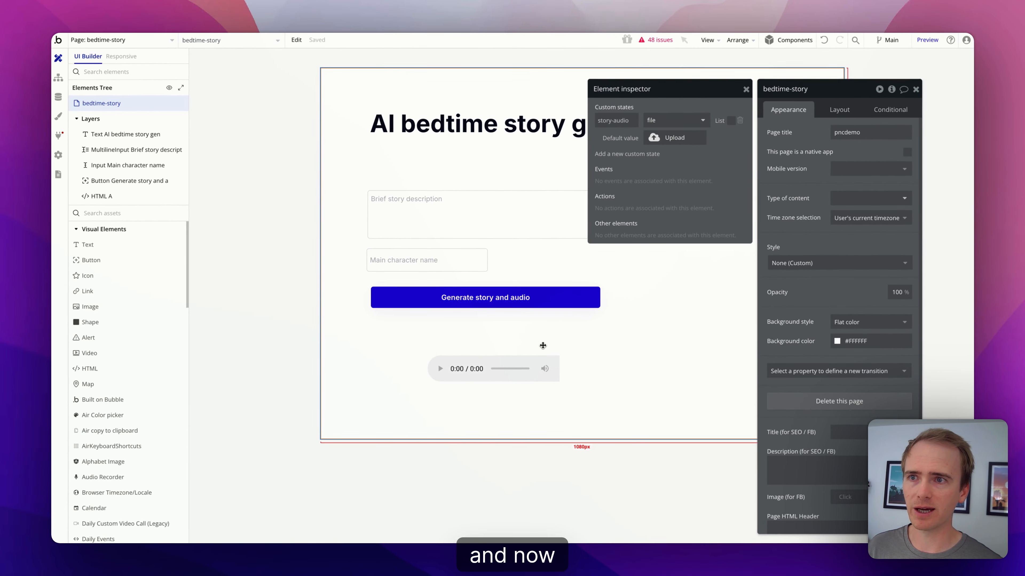
Step: Widen the HTML audio player element to 505px
left_click(545, 355)
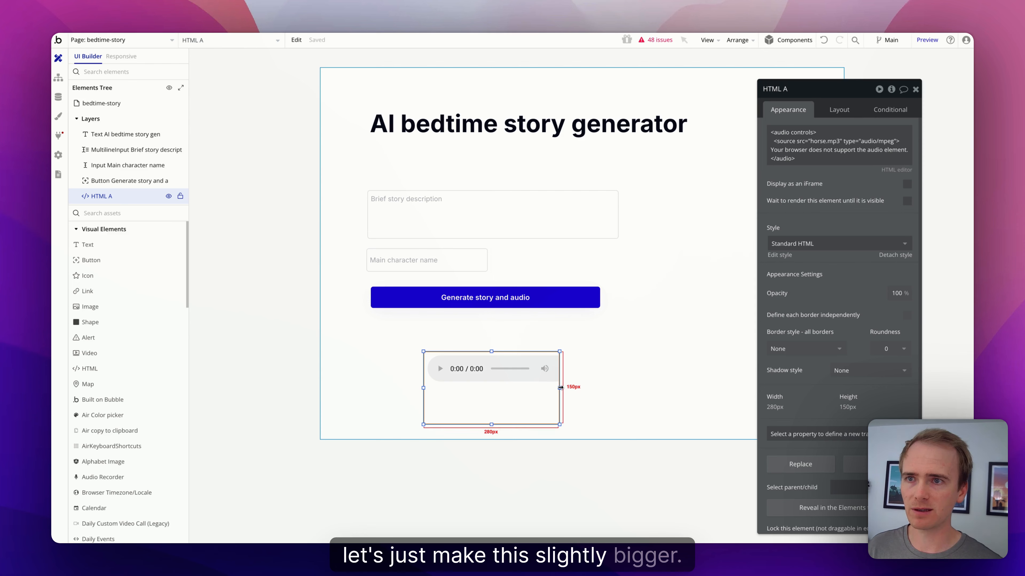
left_click_drag(560, 386, 669, 386)
left_click(814, 141)
key("ctrl+a")
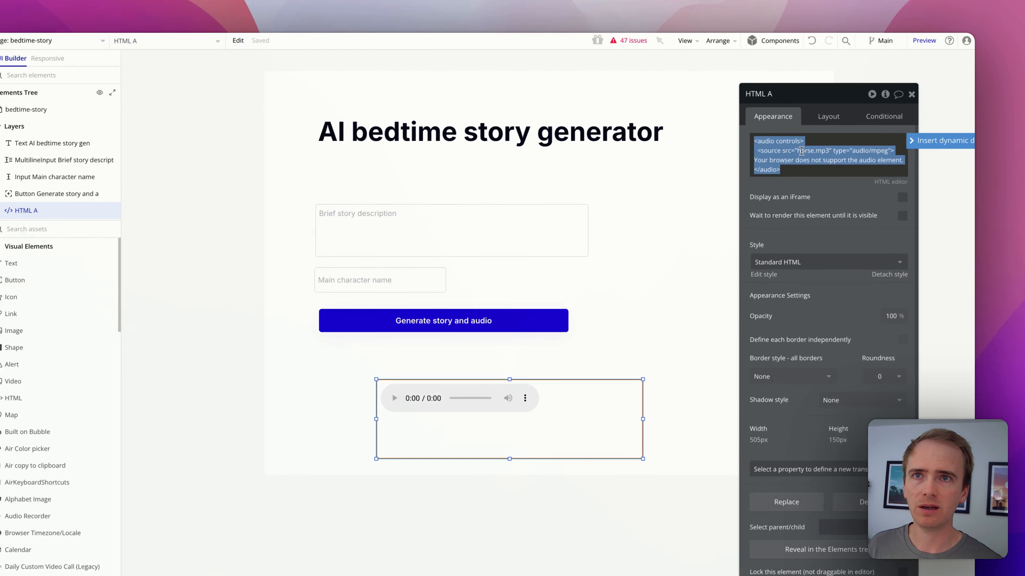
left_click_drag(798, 151, 827, 151)
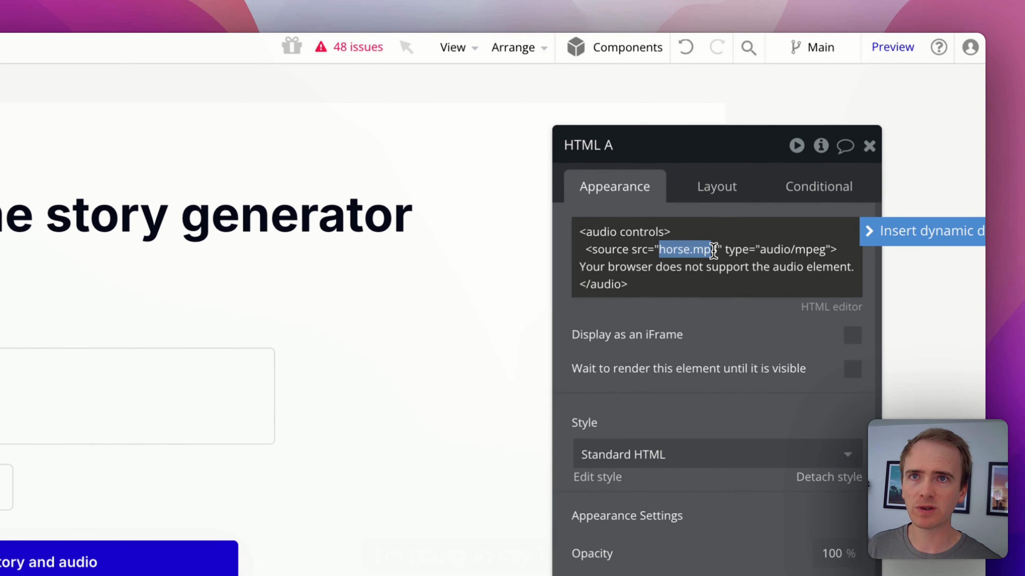
left_click(953, 207)
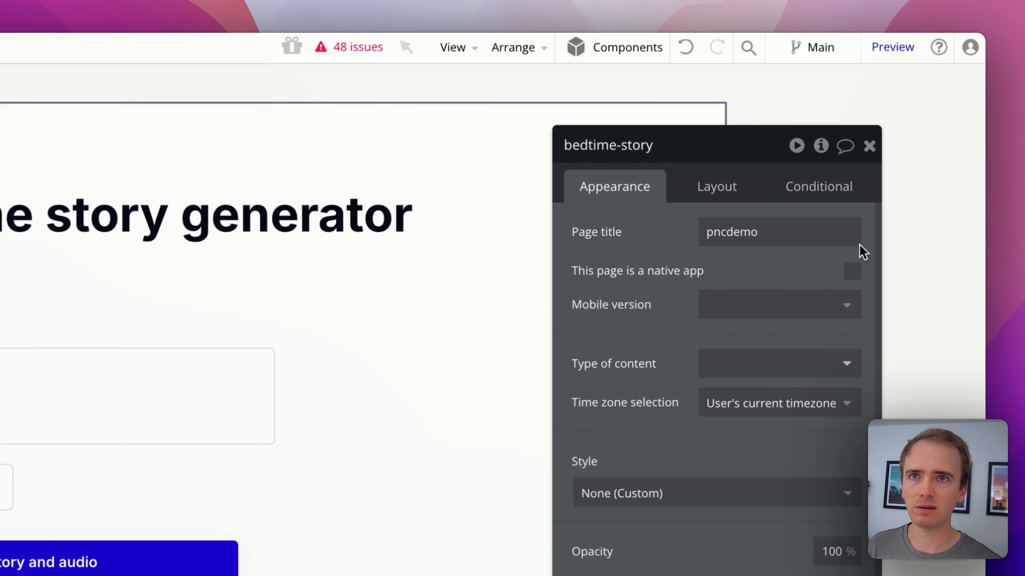
left_click(323, 575)
left_click(757, 234)
left_click(673, 252)
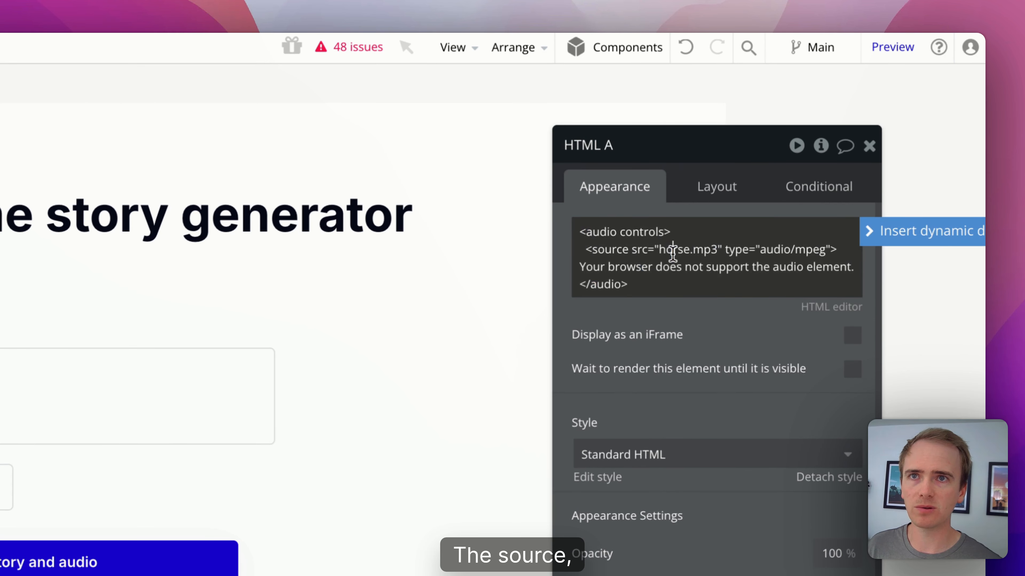
Step: Replace horse.mp3 in the audio source with bedtime-story's story-audio's URL
left_click_drag(659, 249, 719, 250)
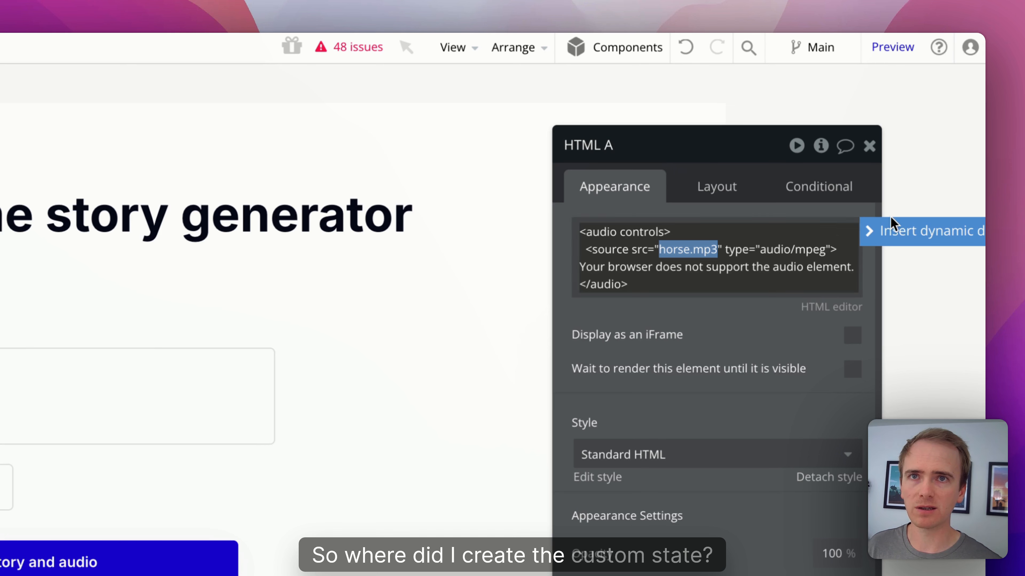
left_click(890, 230)
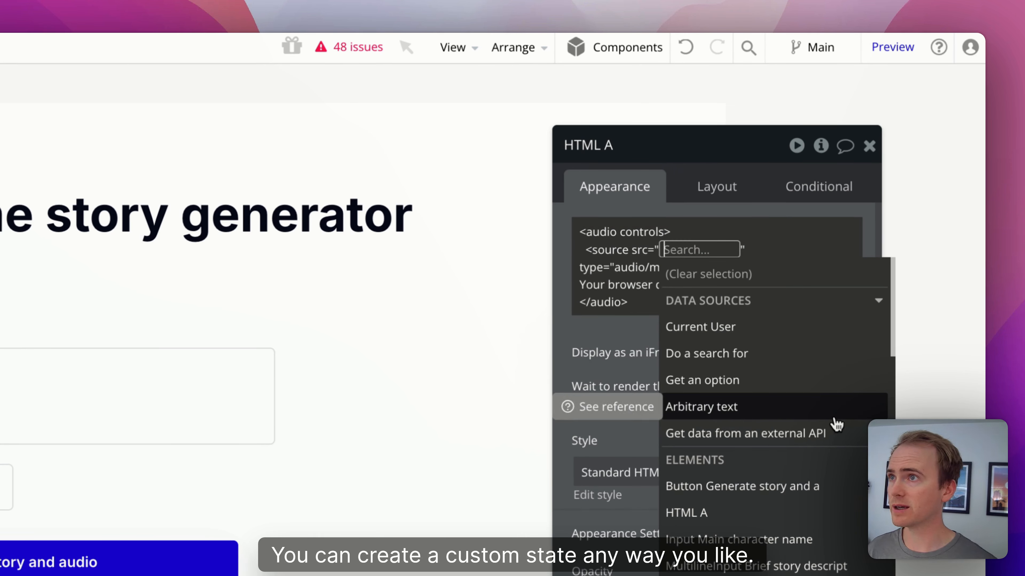
type("bed")
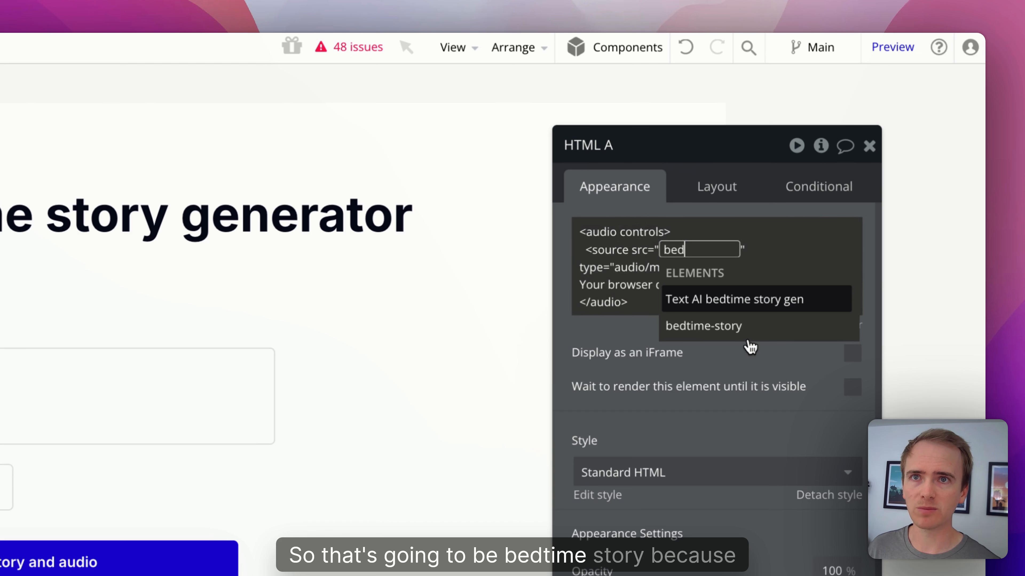
left_click(740, 332)
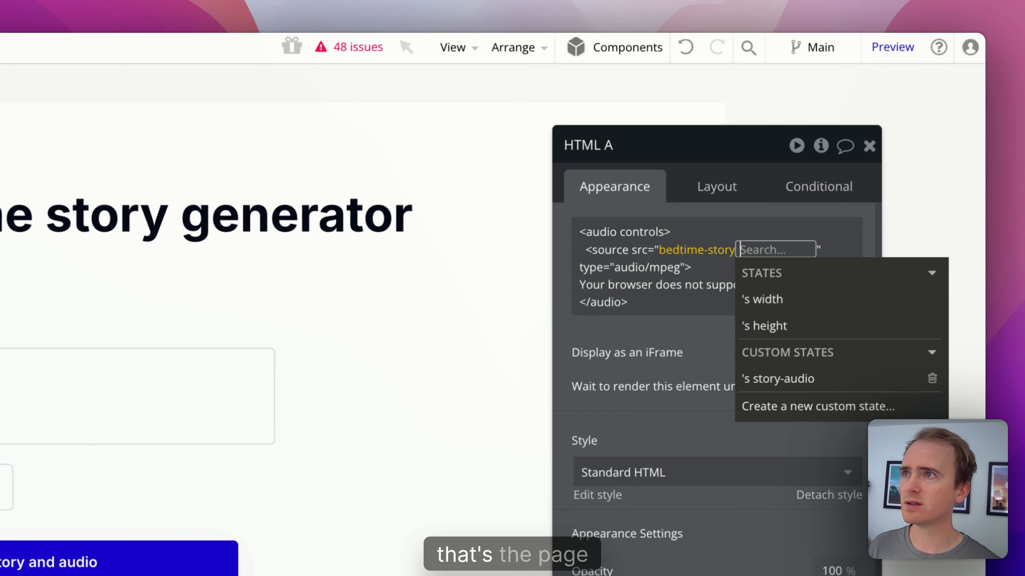
left_click(796, 380)
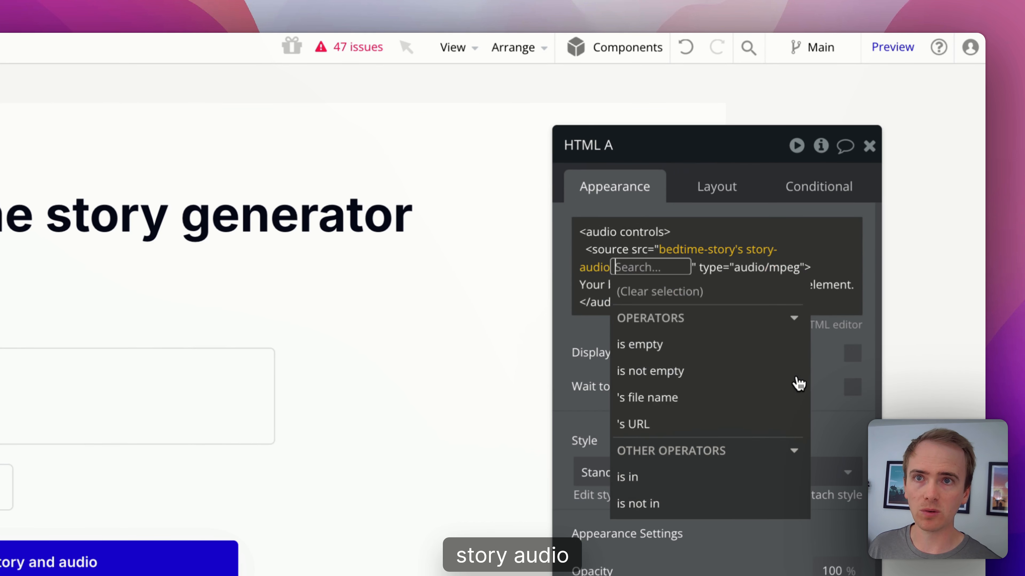
left_click(716, 434)
left_click(621, 204)
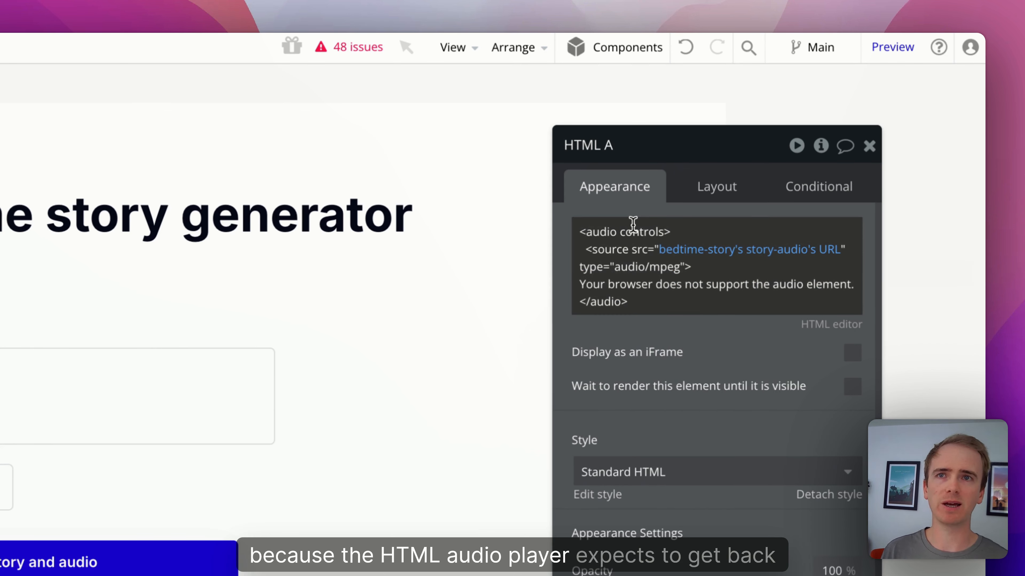
left_click_drag(579, 232, 649, 252)
left_click(678, 250)
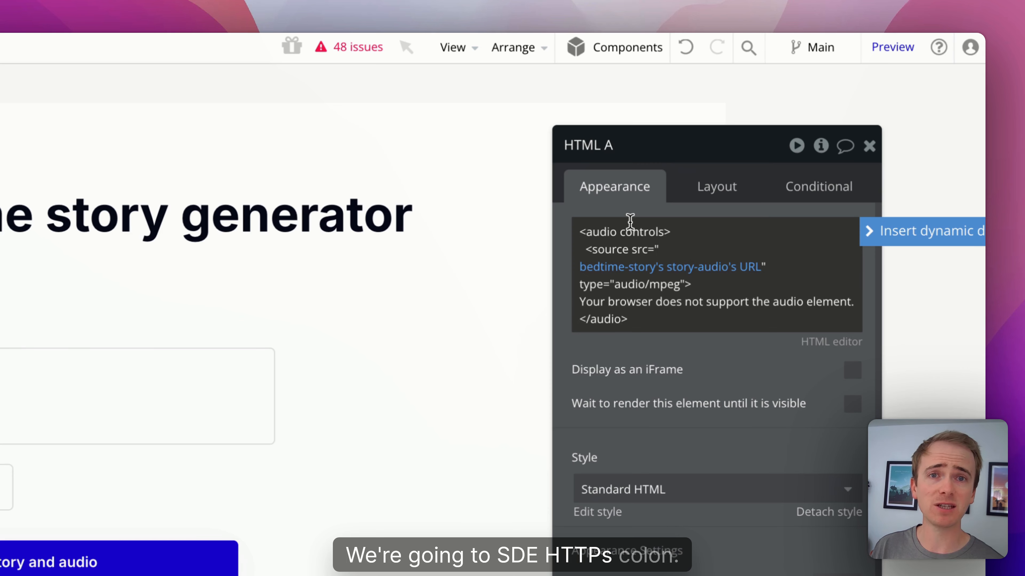
left_click(639, 217)
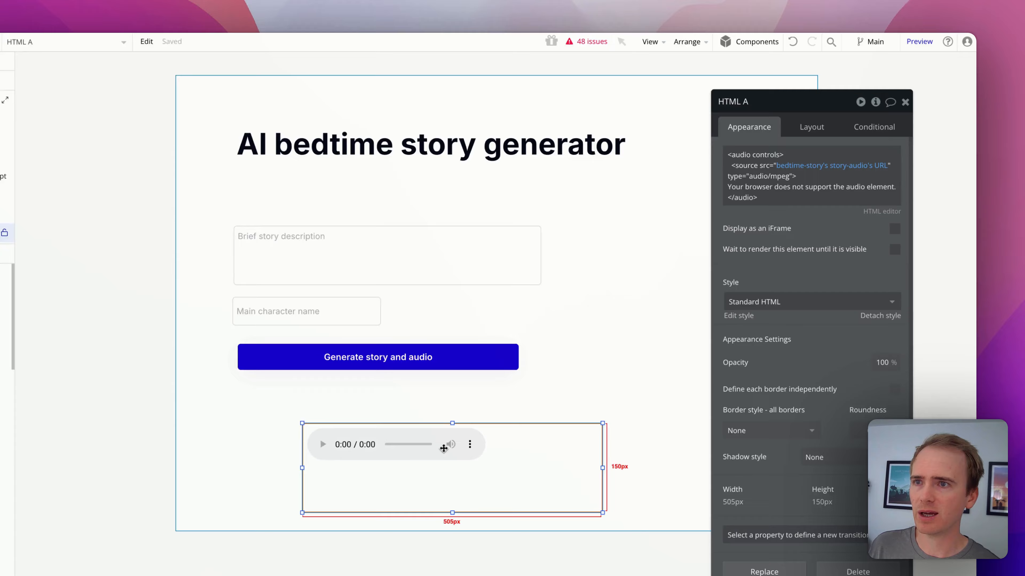
Step: Add a 'Set state of an element' action as Step 3 in the Generate story and audio button's workflow
left_click(101, 181)
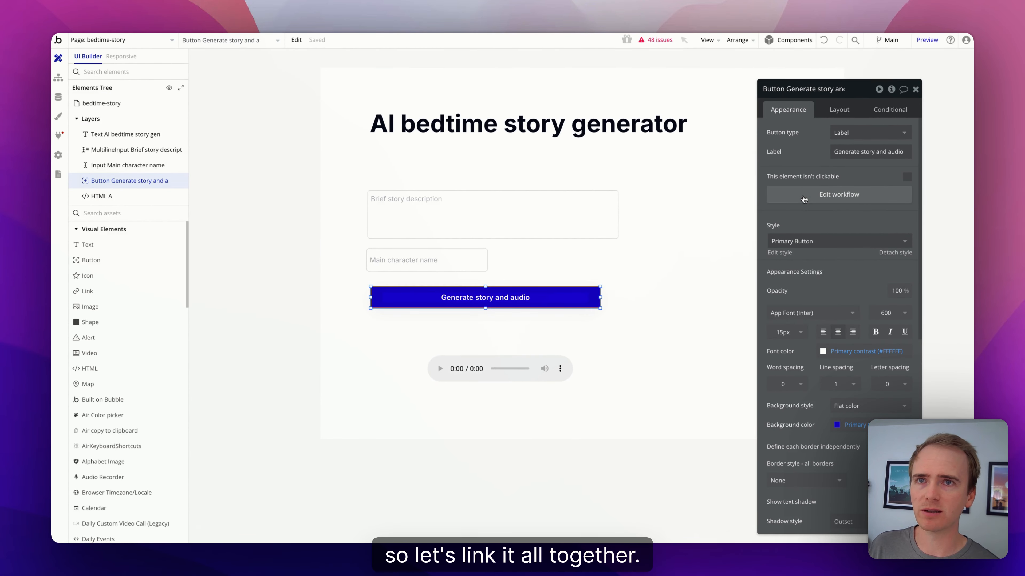
left_click(803, 199)
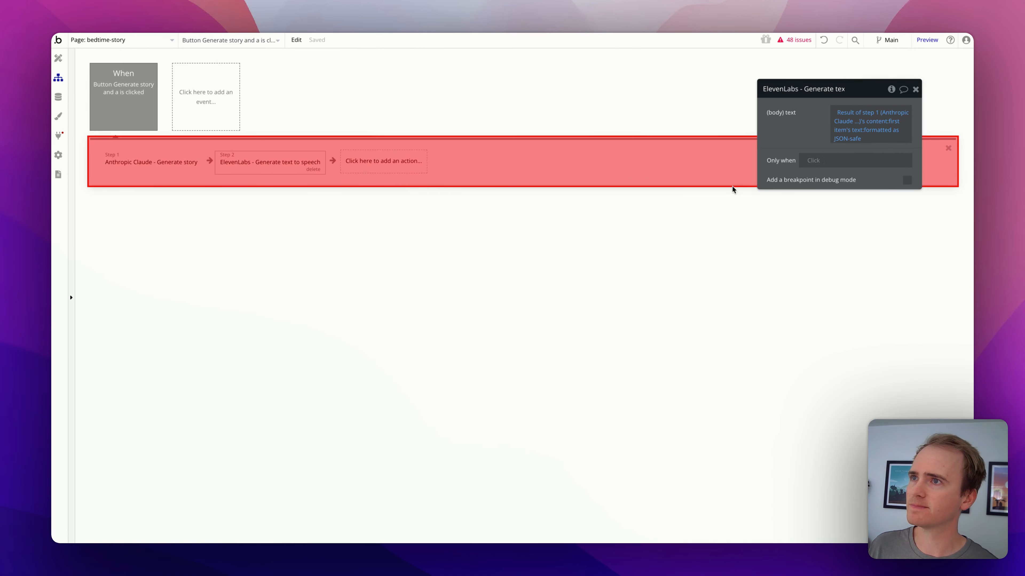
left_click(369, 171)
type("set st")
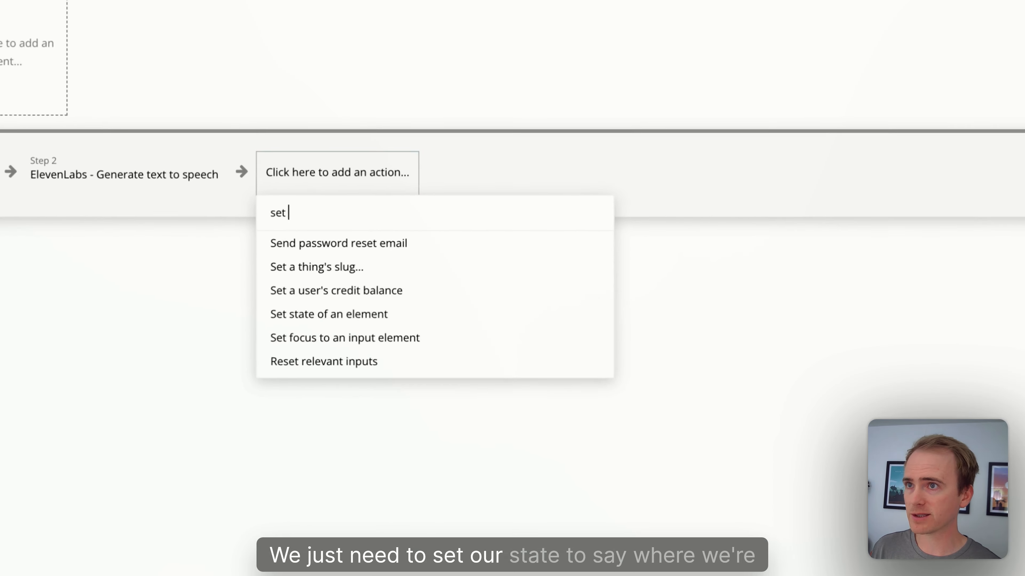
left_click(393, 200)
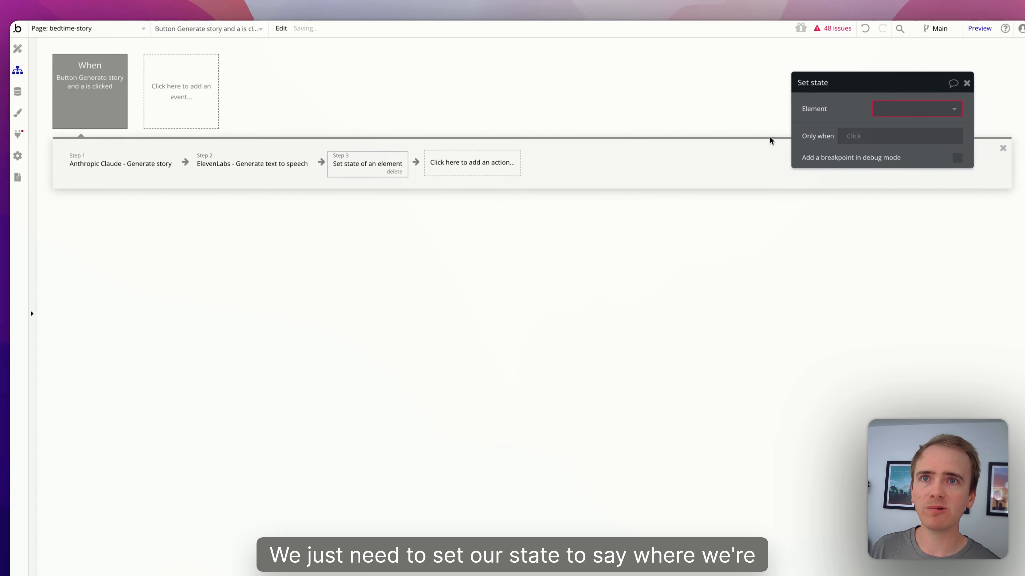
Step: Set bedtime-story's story-audio to Result of step 2, then preview the app
left_click(761, 197)
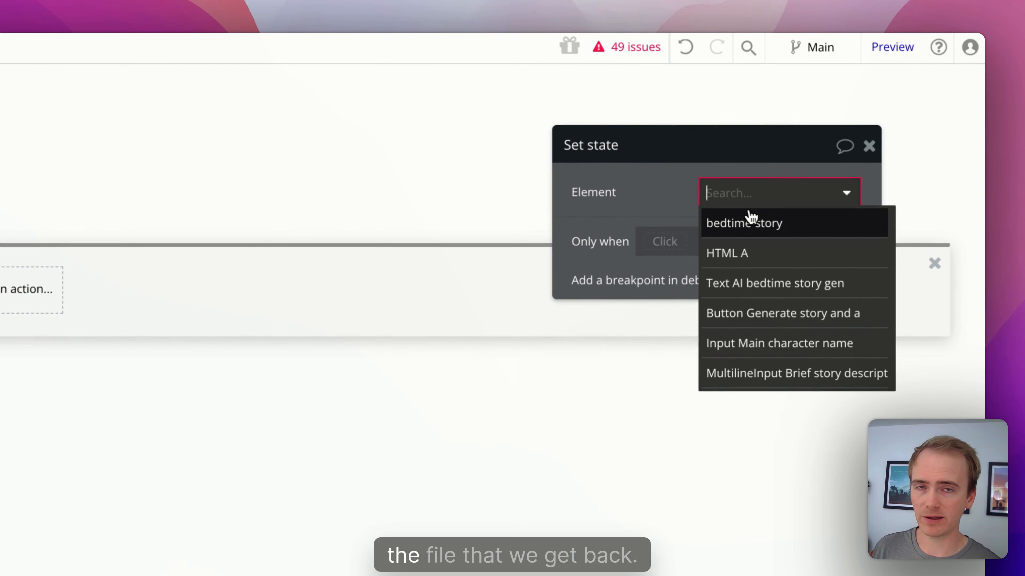
left_click(749, 224)
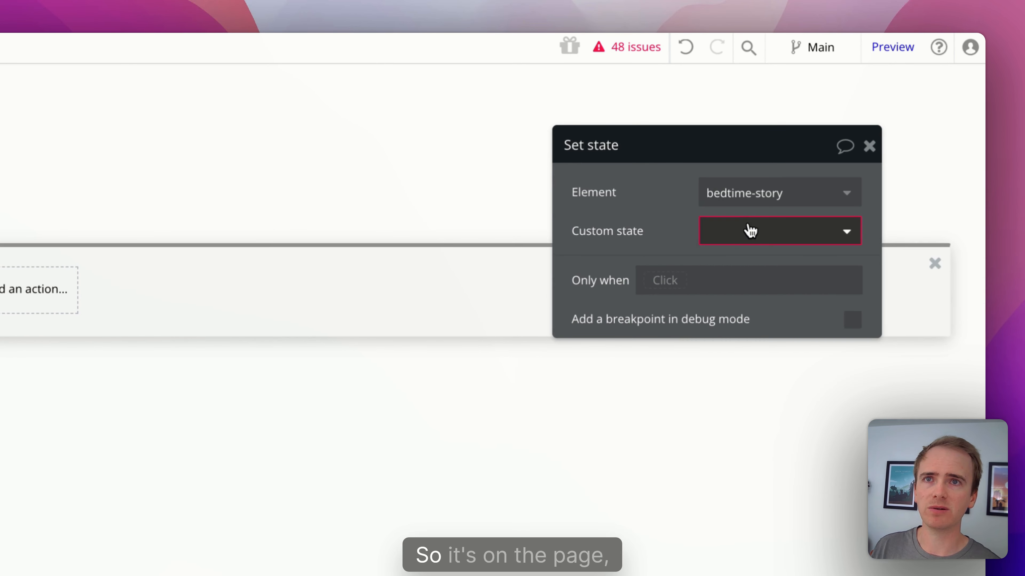
left_click(748, 230)
left_click(780, 268)
left_click(767, 271)
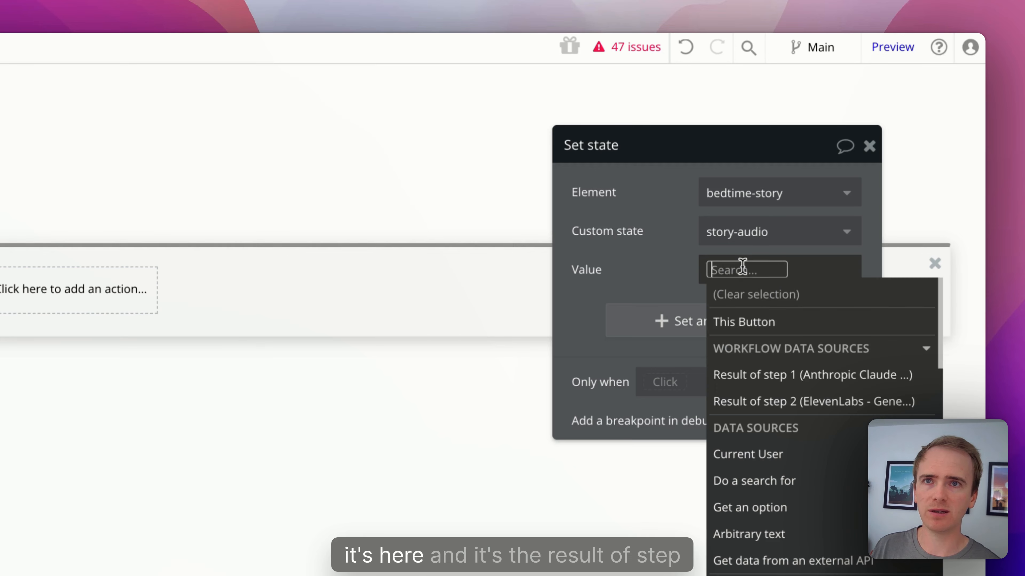
left_click(794, 402)
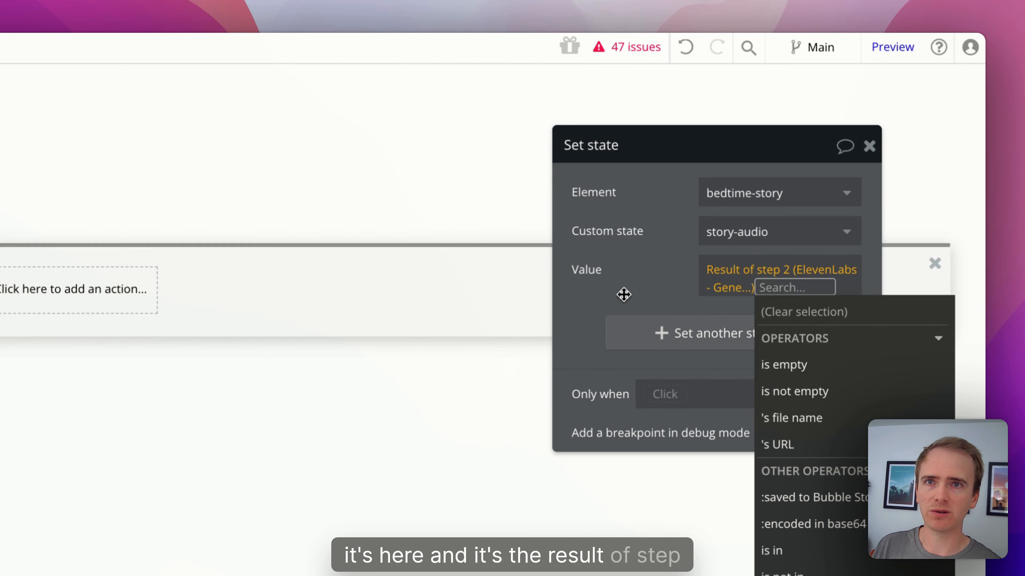
left_click(607, 276)
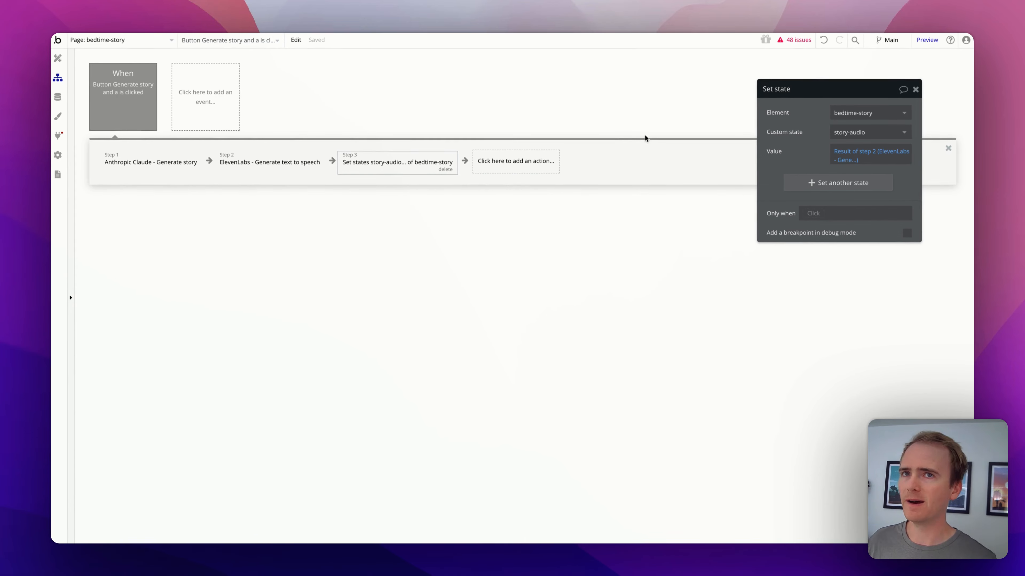
left_click(927, 40)
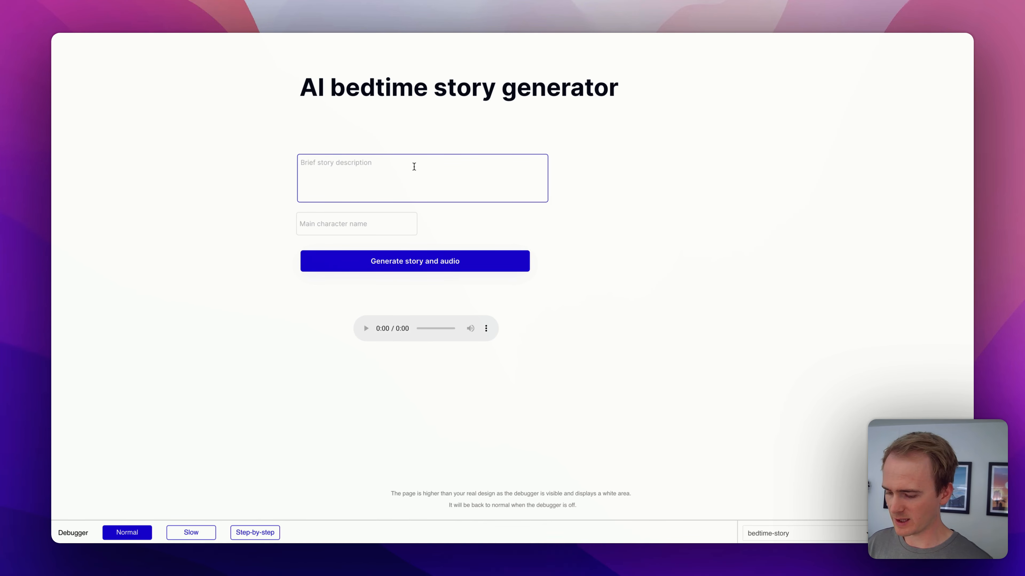
Step: Enter 'sailing' as the story description and fill in the main character's name
type("sail")
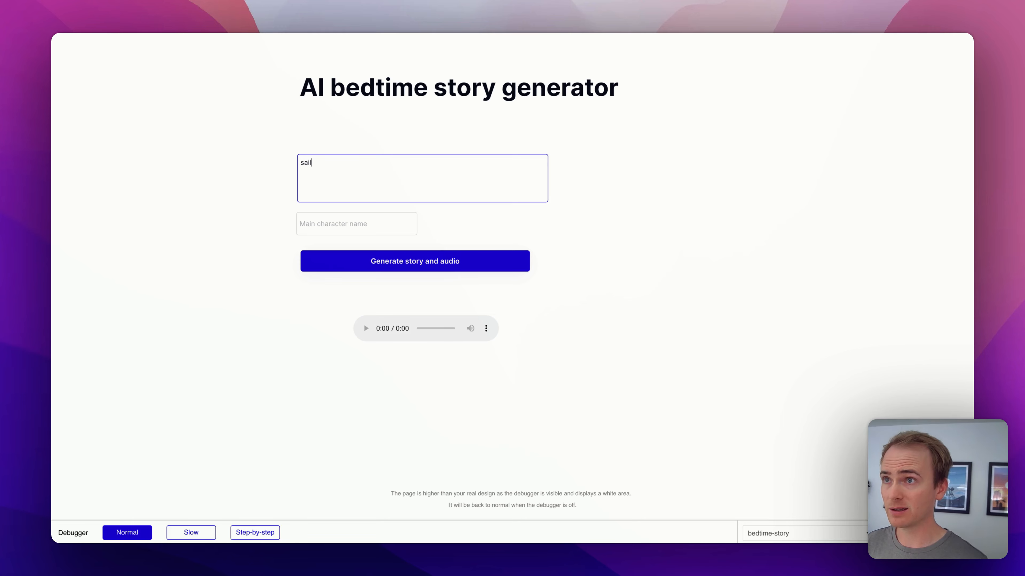
type("ing in the UK")
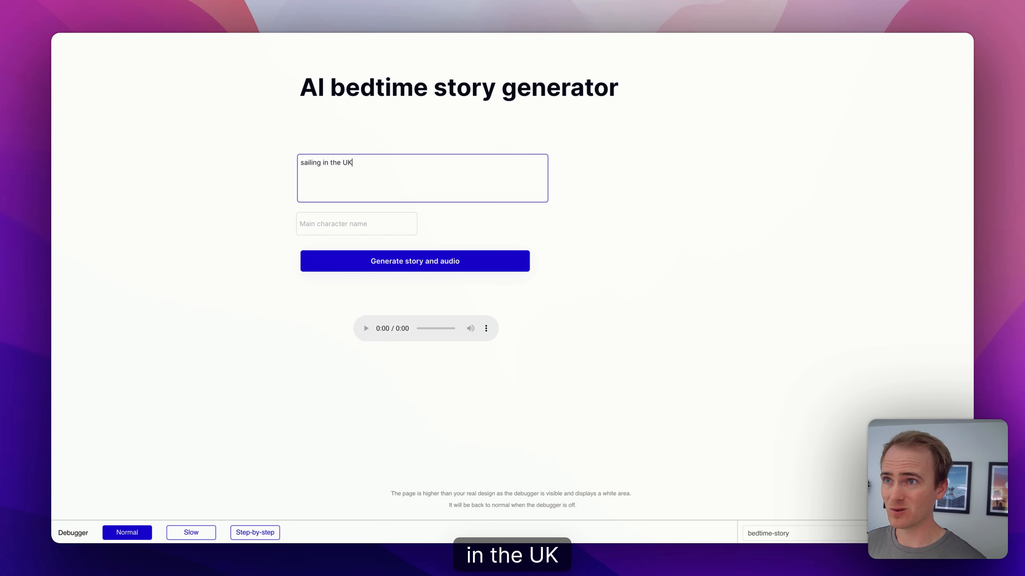
left_click(398, 224)
type("Matt")
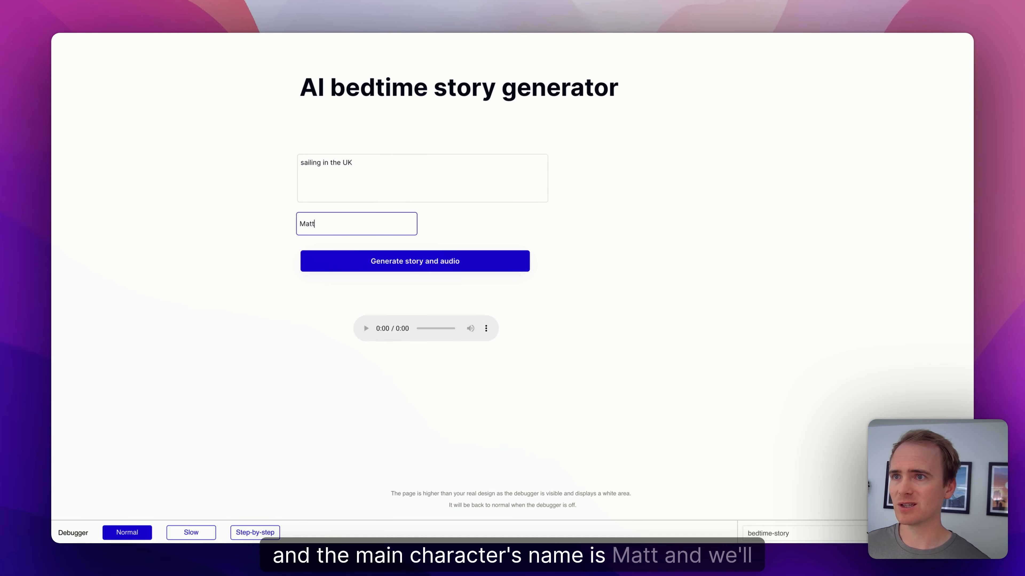
Step: Generate the story and audio, then play the 1:59 narrated story
left_click(439, 258)
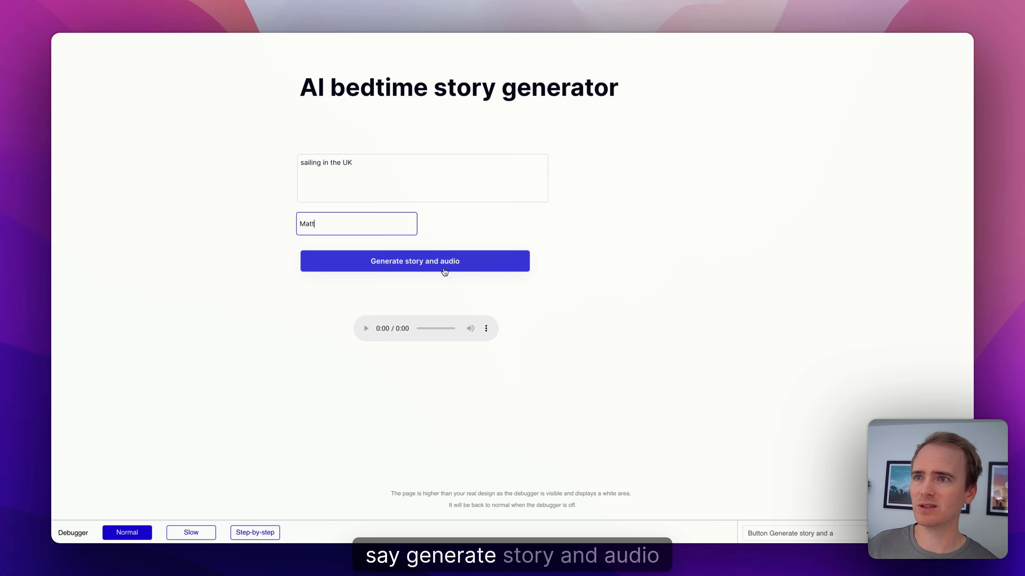
left_click(455, 262)
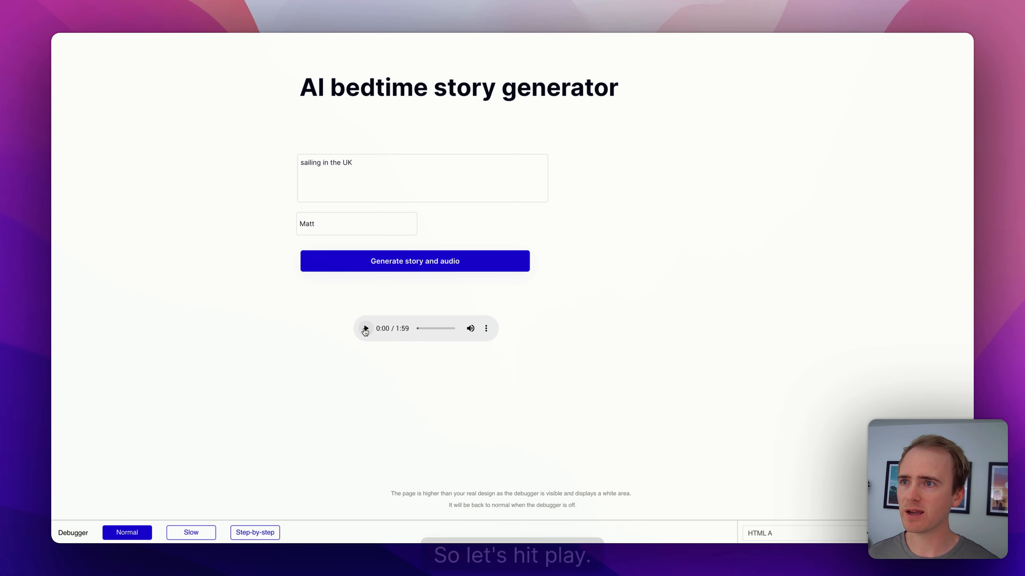
left_click(365, 329)
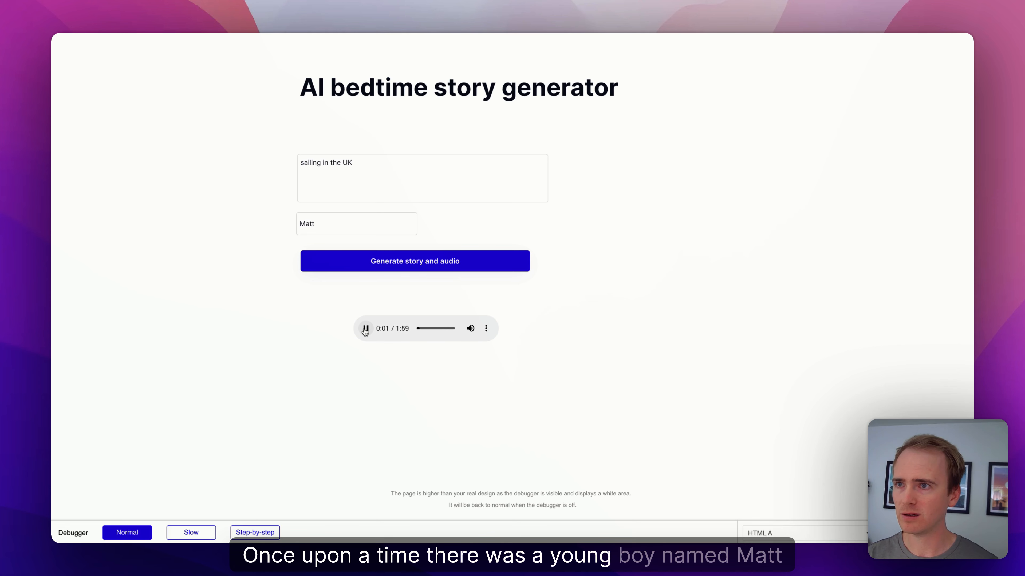